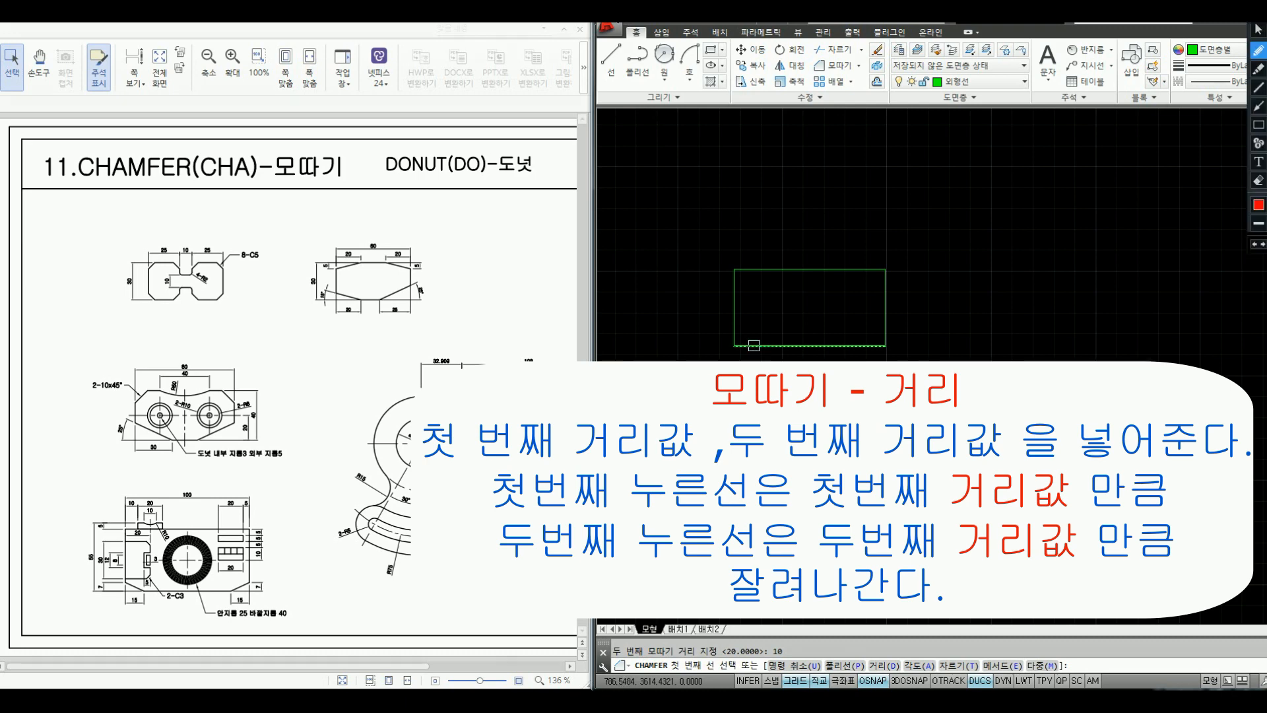
{"action": "mouse_move", "coordinate": [742, 397]}
{"action": "left_mouse_down"}
{"action": "mouse_move", "coordinate": [750, 436]}
{"action": "mouse_move", "coordinate": [838, 429]}
{"action": "mouse_move", "coordinate": [875, 401]}
{"action": "left_mouse_up"}
{"action": "left_click", "coordinate": [801, 389]}
{"action": "left_click_drag", "start_coordinate": [786, 369], "coordinate": [786, 434]}
{"action": "left_click_drag", "start_coordinate": [729, 379], "coordinate": [725, 417]}
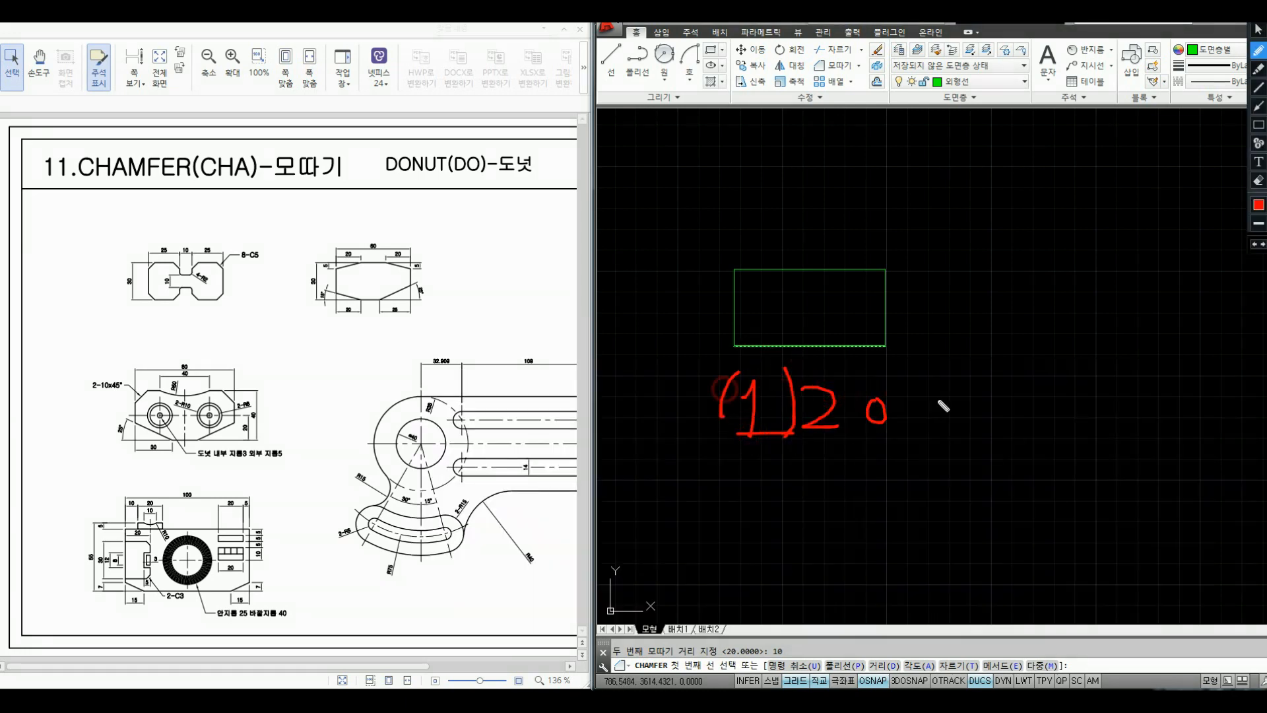
{"action": "mouse_move", "coordinate": [983, 388]}
{"action": "left_mouse_down"}
{"action": "mouse_move", "coordinate": [973, 440]}
{"action": "mouse_move", "coordinate": [993, 427]}
{"action": "mouse_move", "coordinate": [1047, 443]}
{"action": "left_mouse_up"}
{"action": "left_click_drag", "start_coordinate": [1102, 396], "coordinate": [1107, 448]}
{"action": "left_click_drag", "start_coordinate": [1154, 399], "coordinate": [1151, 404]}
{"action": "left_click_drag", "start_coordinate": [891, 464], "coordinate": [1153, 454]}
{"action": "left_click_drag", "start_coordinate": [713, 448], "coordinate": [851, 448]}
{"action": "key", "text": "Escape"}
{"action": "left_click", "coordinate": [826, 379]}
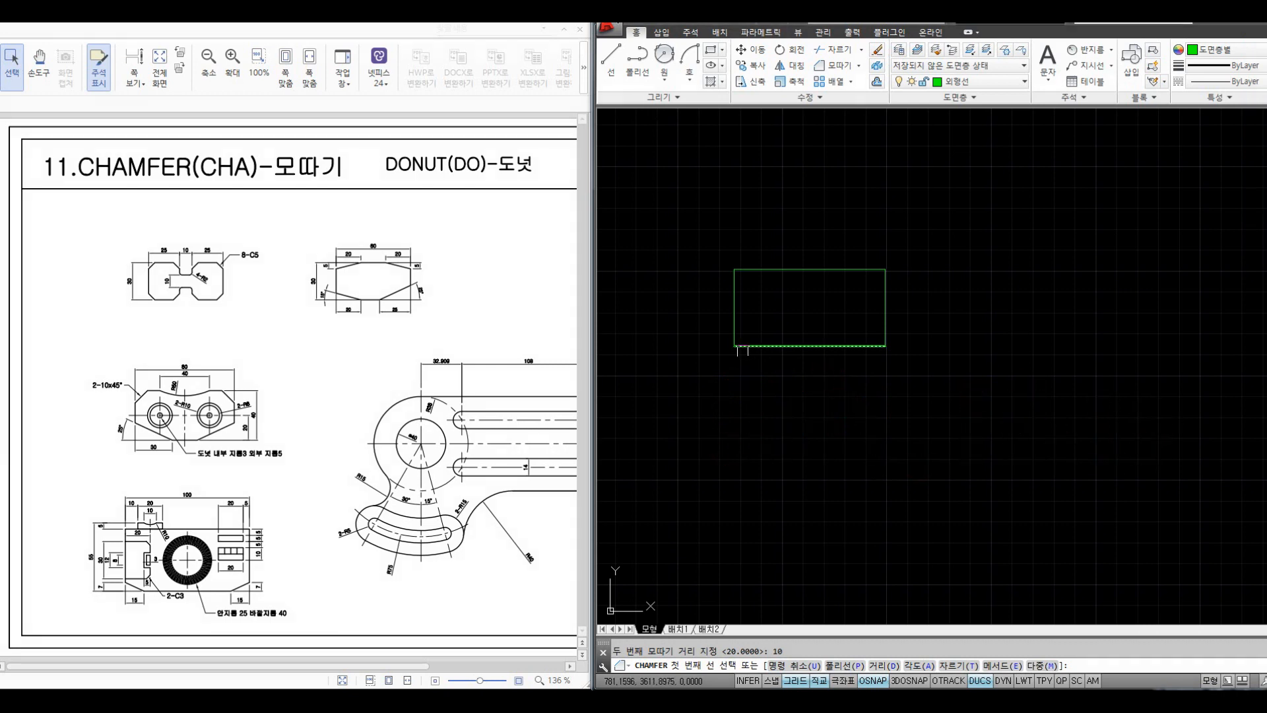
- Chamfer the rectangle's lower-left corner by 20 along the bottom edge and 10 along the left edge
{"action": "left_click", "coordinate": [756, 346]}
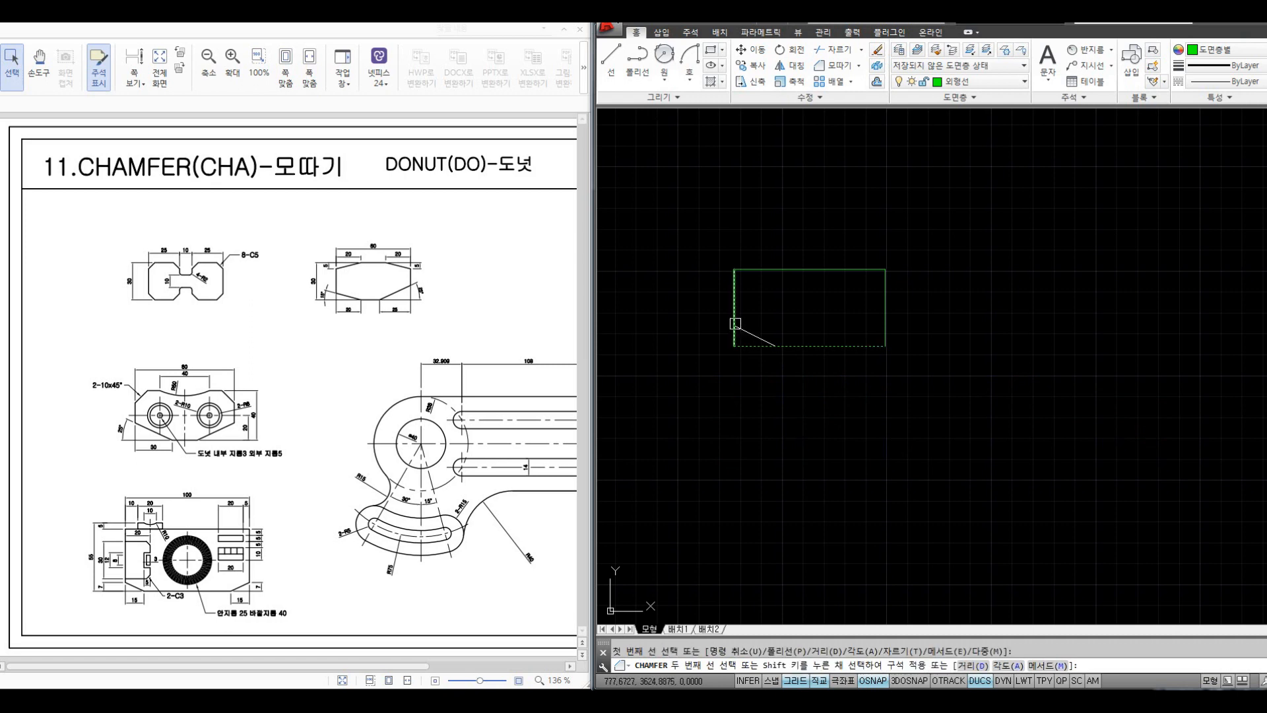
{"action": "left_click", "coordinate": [735, 322]}
- Add a horizontal and a vertical linear dimension to the lower-left chamfer
{"action": "scroll", "coordinate": [739, 323], "scroll_direction": "up", "scroll_amount": 2}
{"action": "left_click", "coordinate": [1111, 50]}
{"action": "left_click", "coordinate": [1095, 71]}
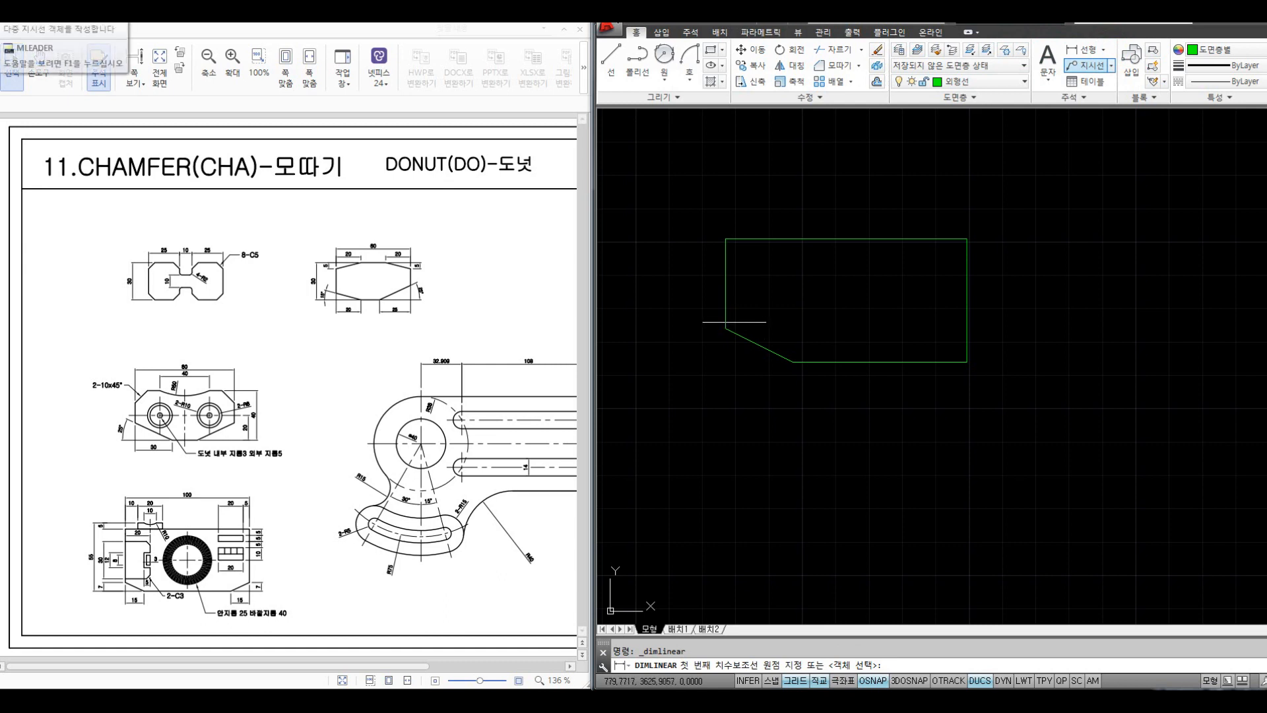
{"action": "left_click", "coordinate": [725, 326]}
{"action": "left_click", "coordinate": [792, 362]}
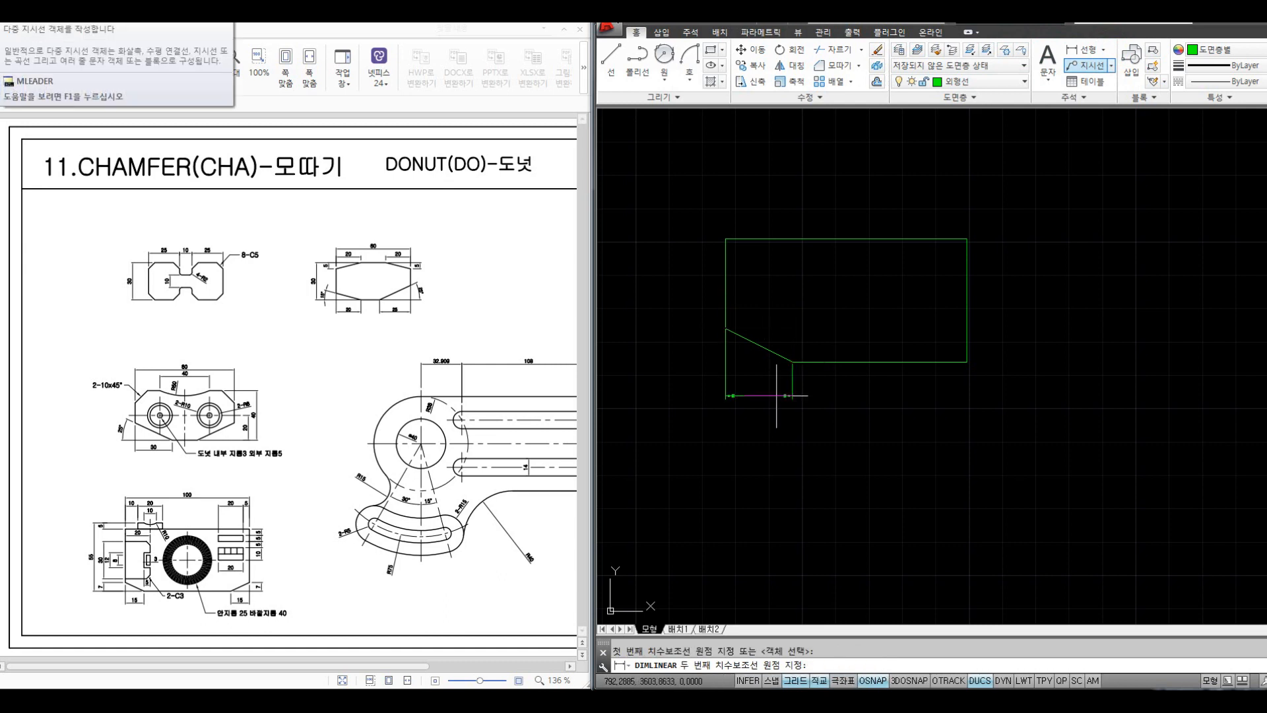
{"action": "left_click", "coordinate": [760, 412]}
{"action": "key", "text": "Return"}
{"action": "key", "text": "Return"}
{"action": "left_click", "coordinate": [761, 351]}
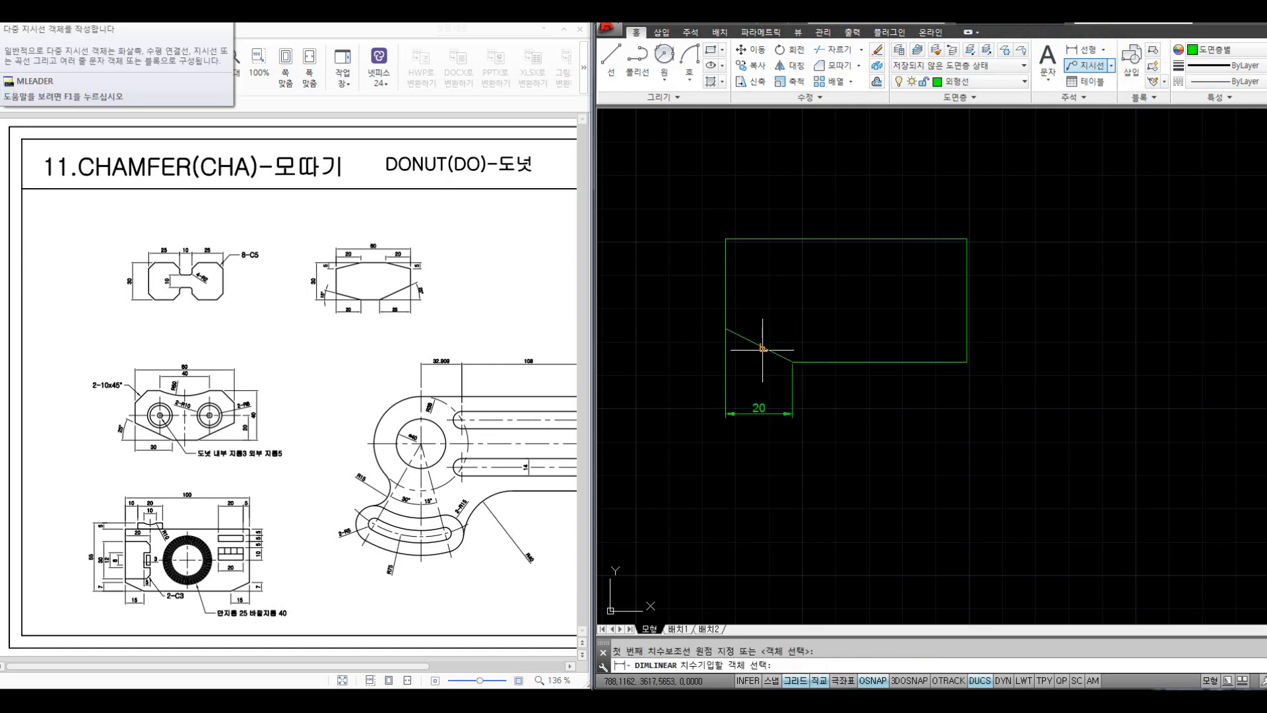
{"action": "left_click", "coordinate": [690, 350]}
{"action": "key", "text": "Escape"}
- Chamfer the lower-right corner by 20 along the right edge and 10 along the bottom edge, selecting the right edge first
{"action": "mouse_move", "coordinate": [828, 201]}
{"action": "middle_mouse_down"}
{"action": "mouse_move", "coordinate": [828, 258]}
{"action": "mouse_move", "coordinate": [779, 243]}
{"action": "middle_mouse_up"}
{"action": "type", "text": "cha"}
{"action": "key", "text": "Return"}
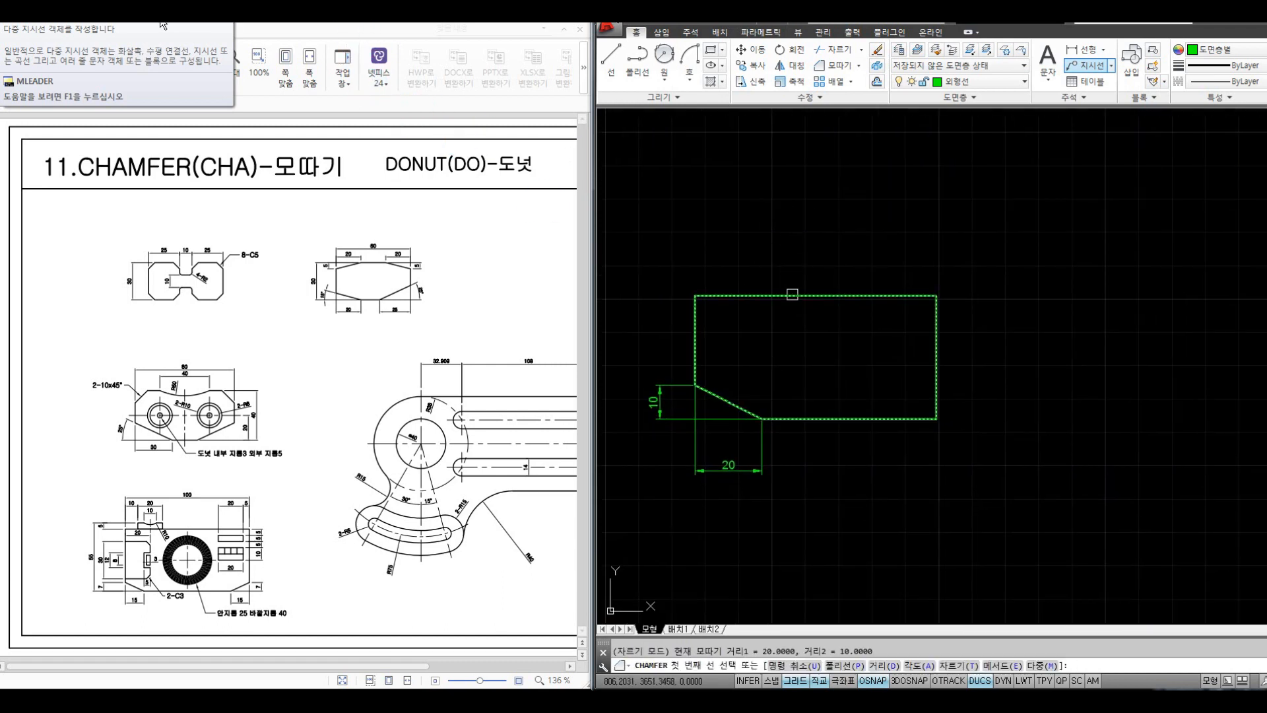
{"action": "left_click", "coordinate": [852, 255]}
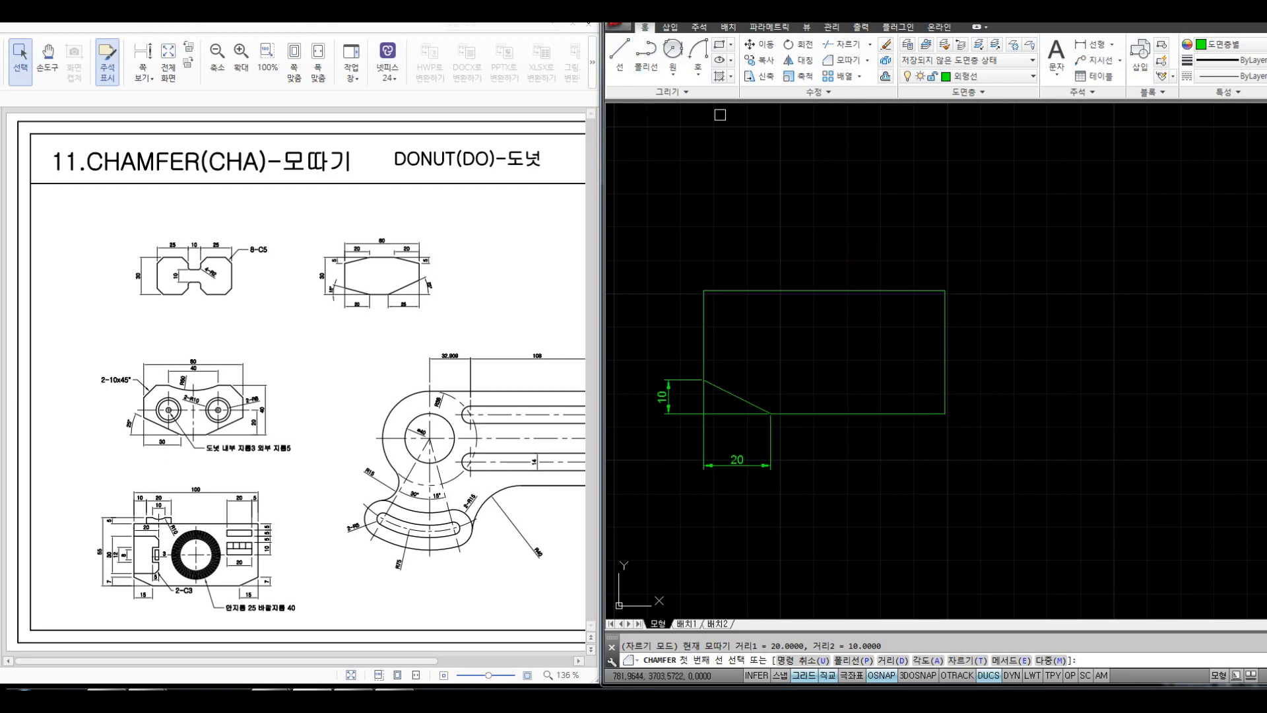
{"action": "left_click", "coordinate": [908, 217]}
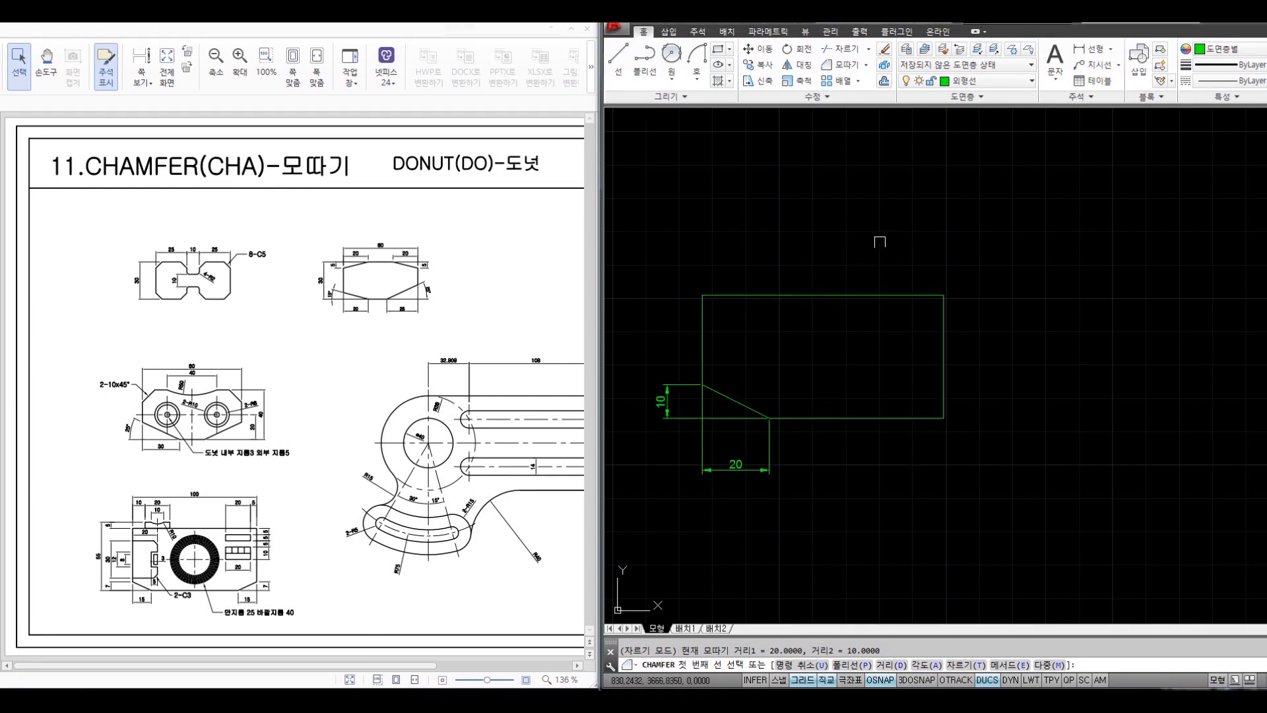
{"action": "middle_click_drag", "start_coordinate": [887, 389], "coordinate": [886, 356]}
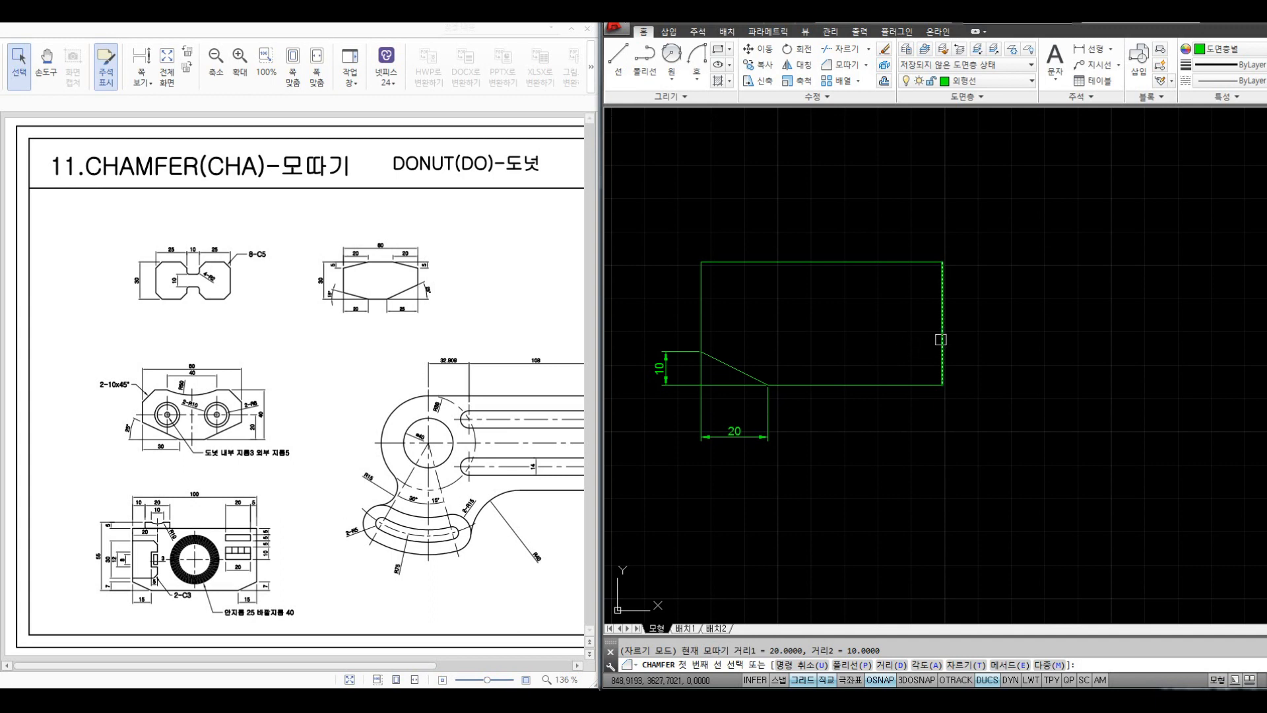
{"action": "left_click", "coordinate": [941, 339]}
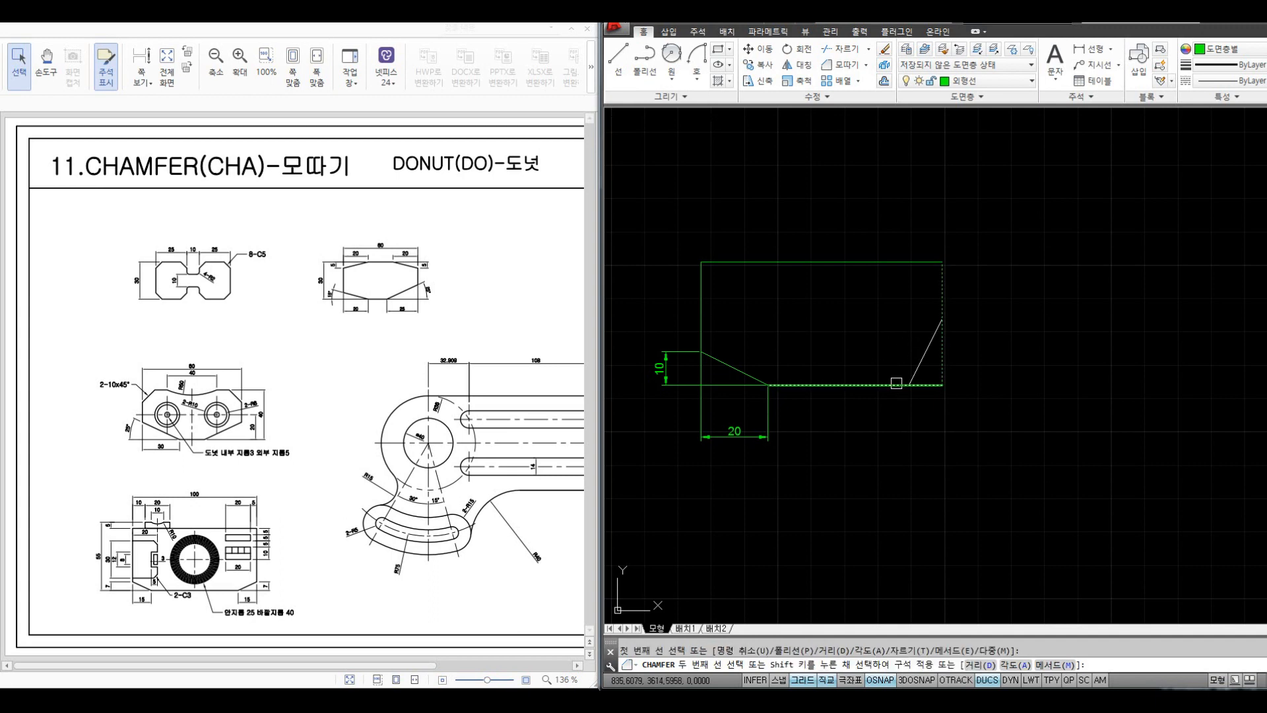
{"action": "left_click", "coordinate": [899, 384]}
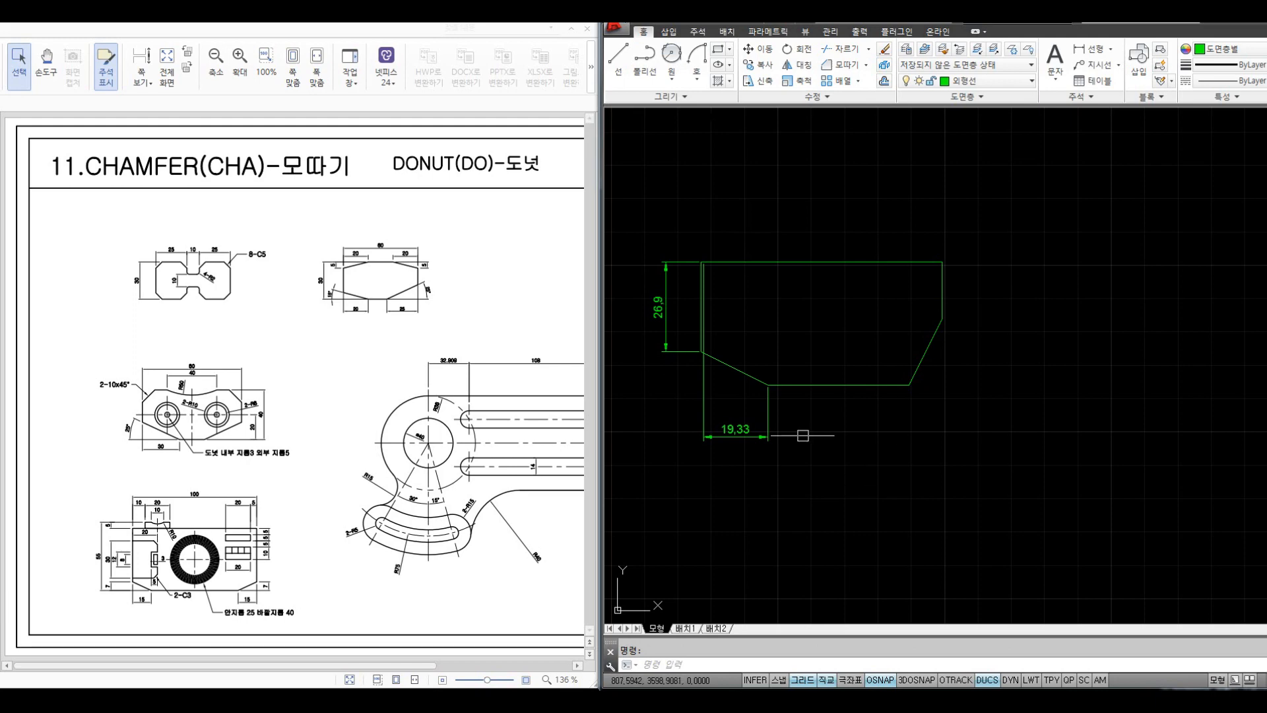
- Undo both corner chamfers and their dimensions to restore the plain rectangle
{"action": "key", "text": "ctrl+z"}
{"action": "key", "text": "ctrl+z"}
{"action": "key", "text": "ctrl+z"}
{"action": "key", "text": "ctrl+z"}
{"action": "key", "text": "ctrl+z"}
{"action": "key", "text": "ctrl+z"}
- Start Chamfer with the angle method, setting the first line's chamfer length to 30 and the angle to 15 degrees
{"action": "scroll", "coordinate": [740, 321], "scroll_direction": "up", "scroll_amount": 2}
{"action": "middle_click_drag", "start_coordinate": [791, 351], "coordinate": [799, 359]}
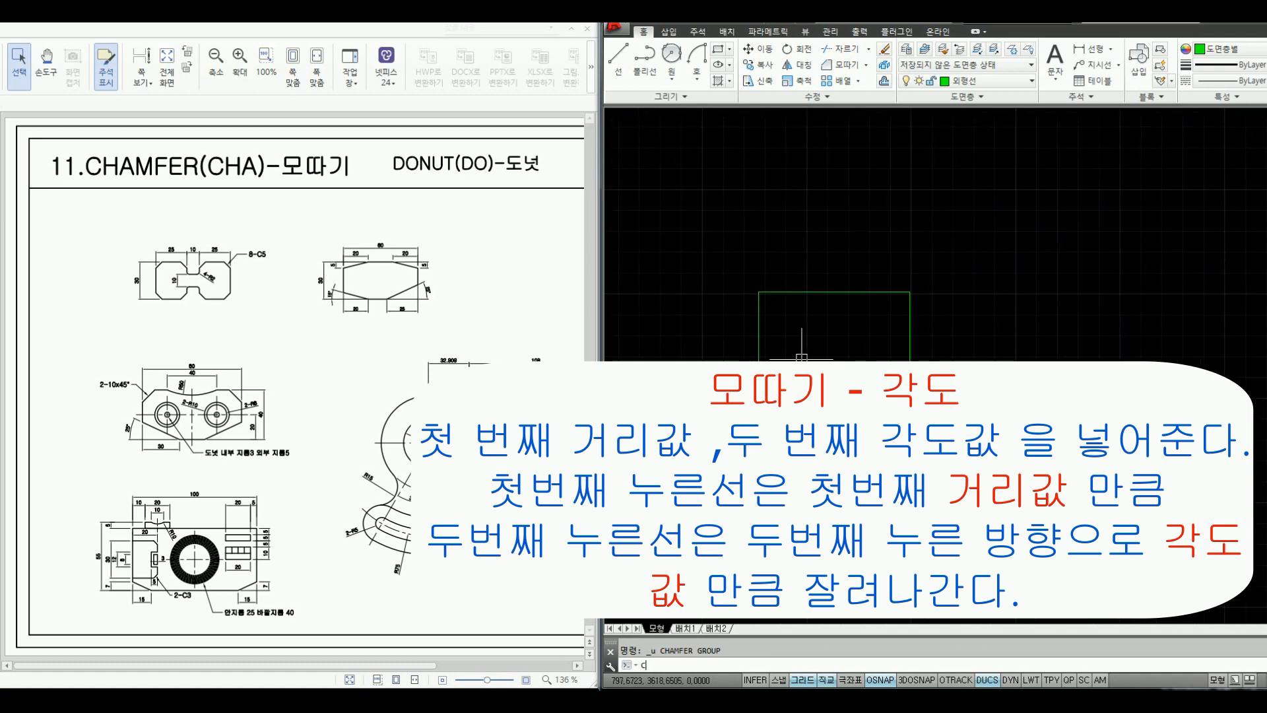
{"action": "type", "text": "A"}
{"action": "key", "text": "Return"}
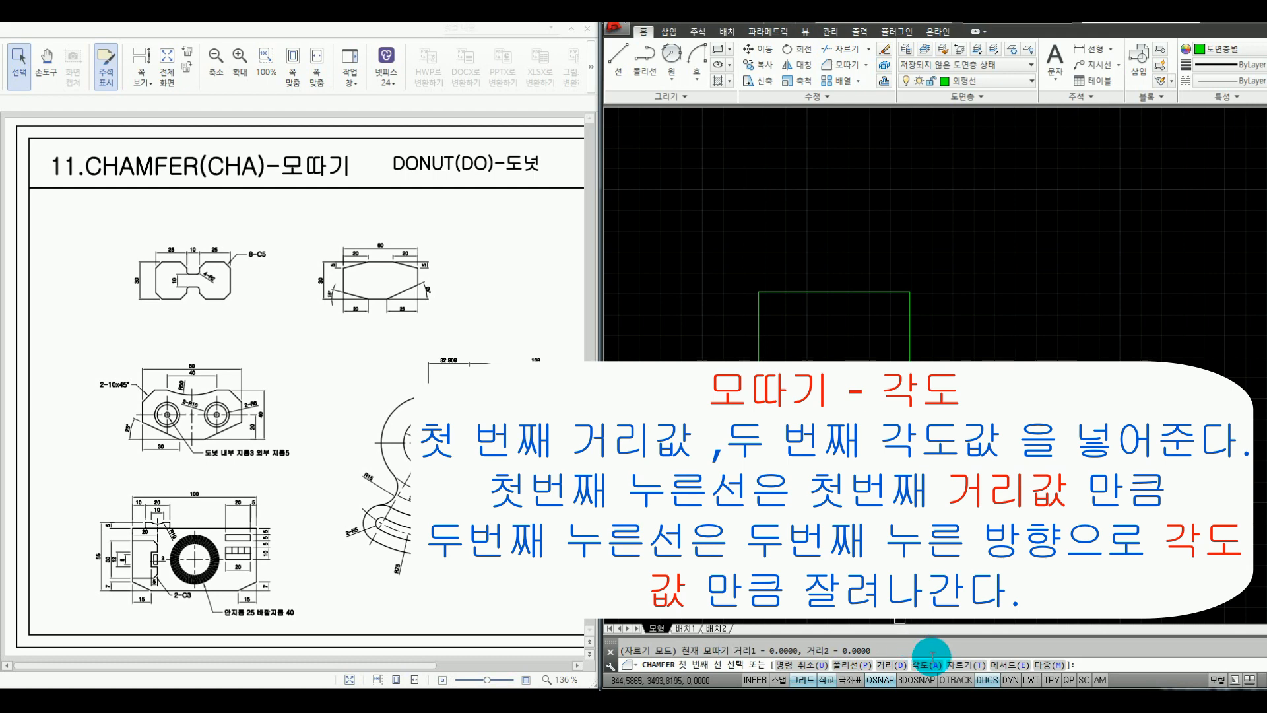
{"action": "left_click", "coordinate": [927, 665]}
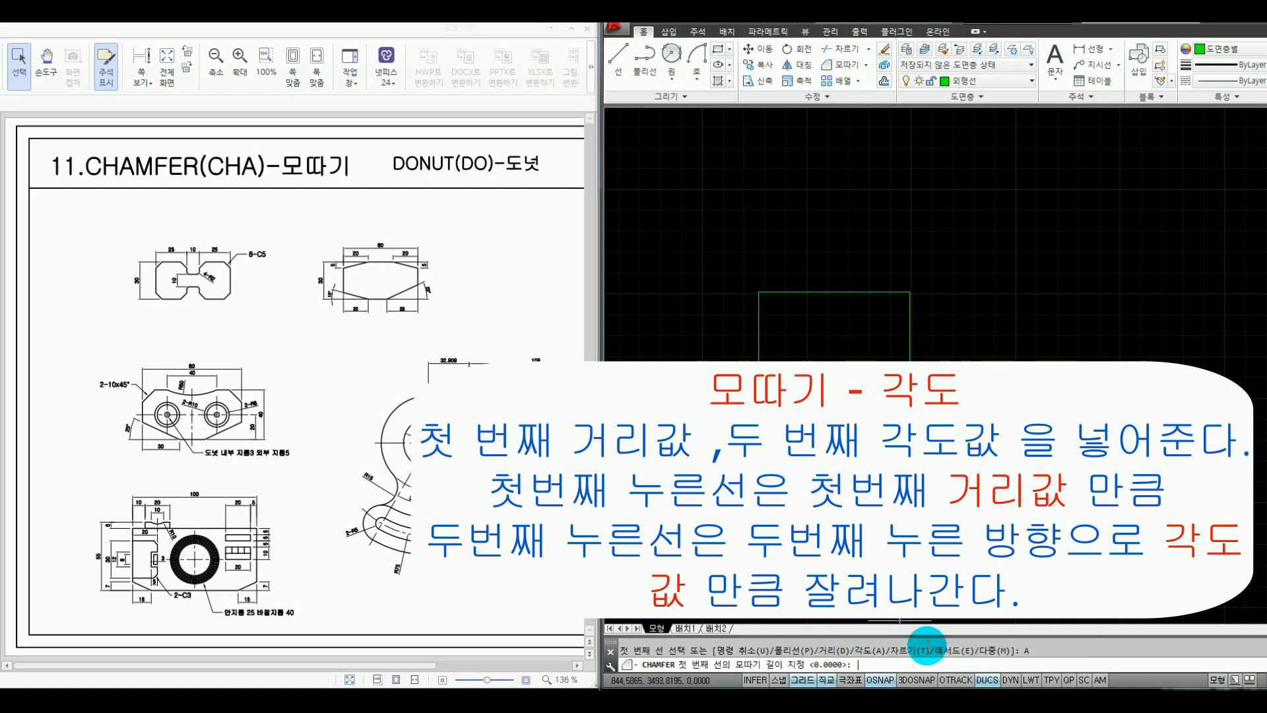
{"action": "type", "text": "30"}
{"action": "key", "text": "Return"}
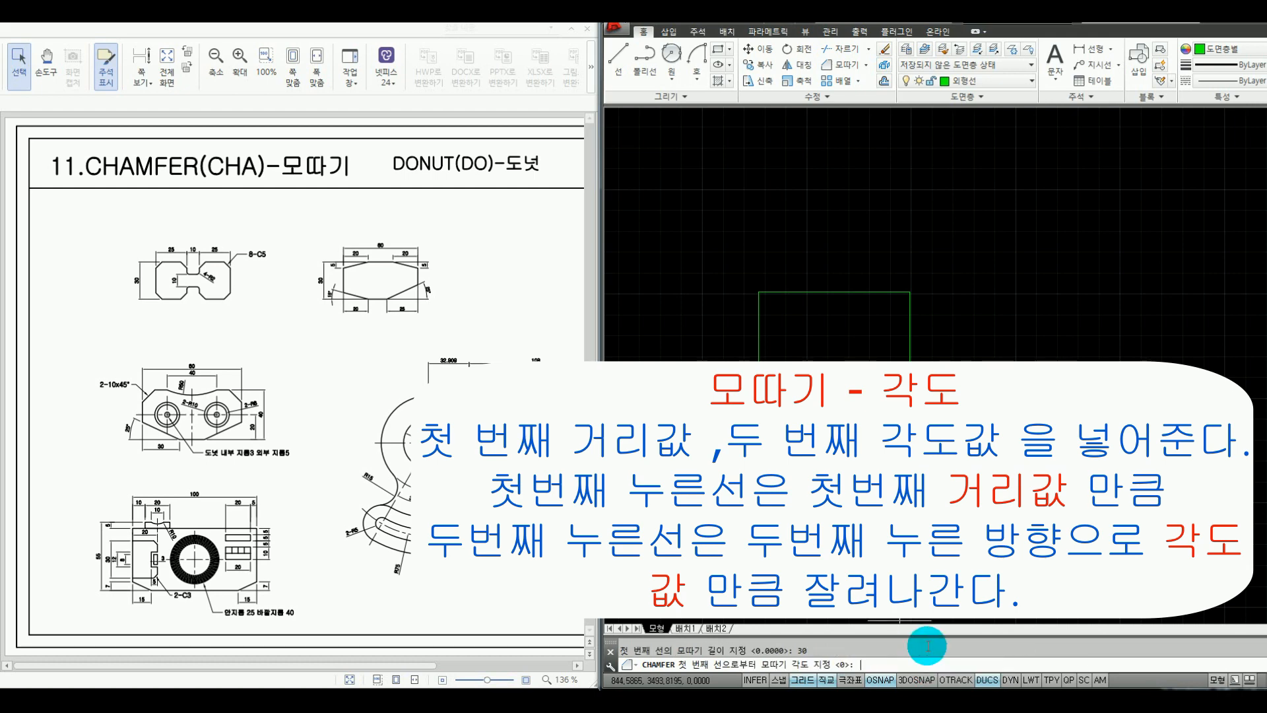
{"action": "key", "text": "Return"}
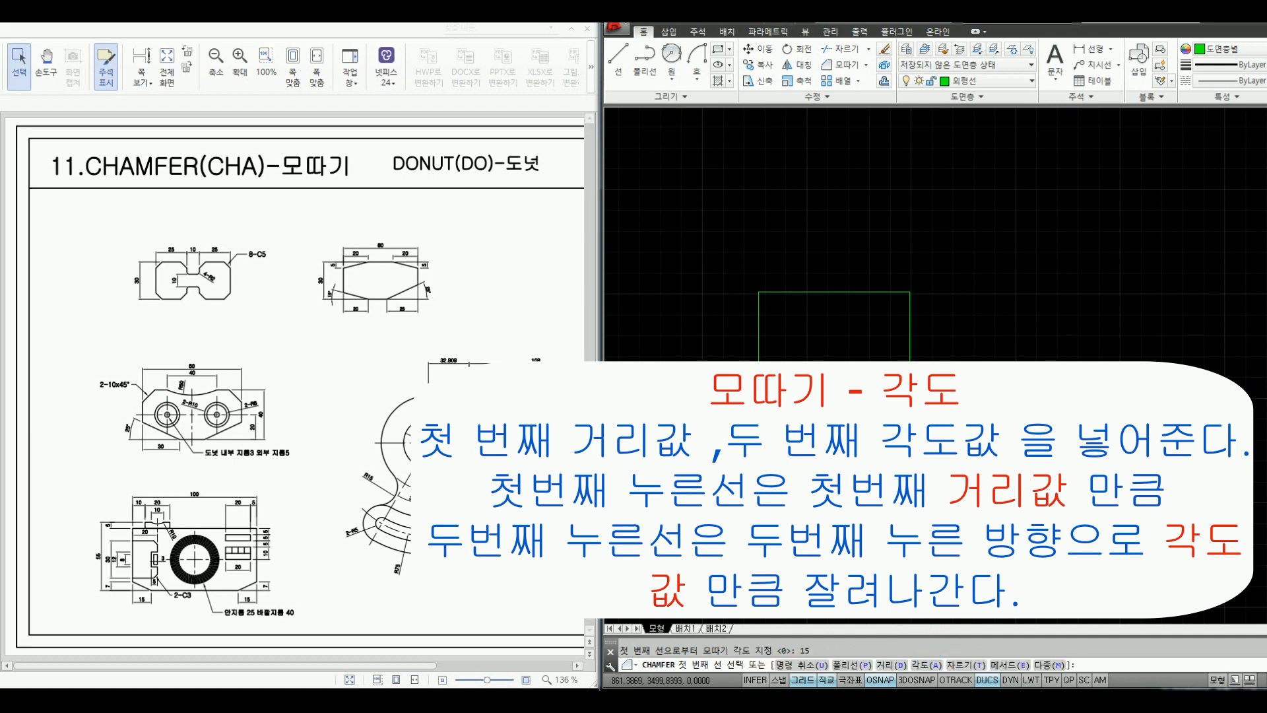
- Chamfer the rectangle's lower-left corner, selecting the bottom edge as the first line and the left edge as the second
{"action": "scroll", "coordinate": [801, 366], "scroll_direction": "up", "scroll_amount": 2}
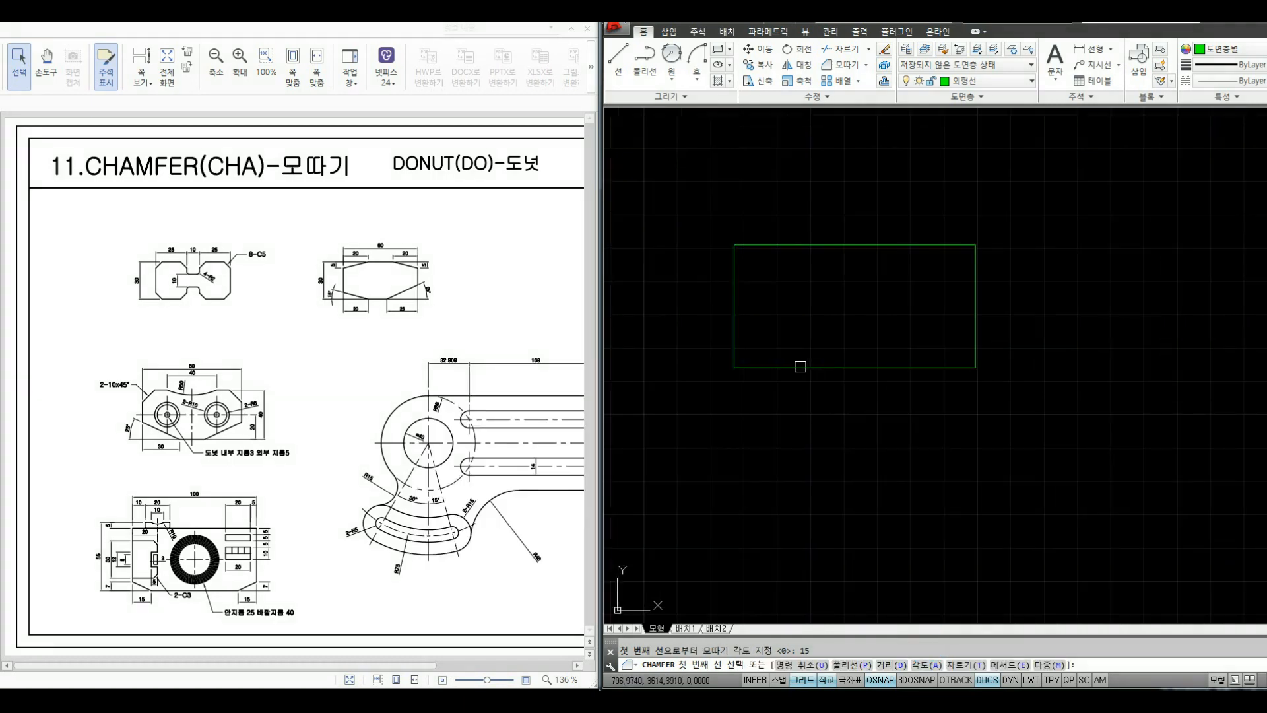
{"action": "left_click", "coordinate": [800, 366]}
{"action": "key", "text": "ctrl+alt+d"}
{"action": "left_click_drag", "start_coordinate": [735, 367], "coordinate": [736, 397]}
{"action": "left_click_drag", "start_coordinate": [850, 354], "coordinate": [854, 376]}
{"action": "left_click_drag", "start_coordinate": [808, 413], "coordinate": [825, 443]}
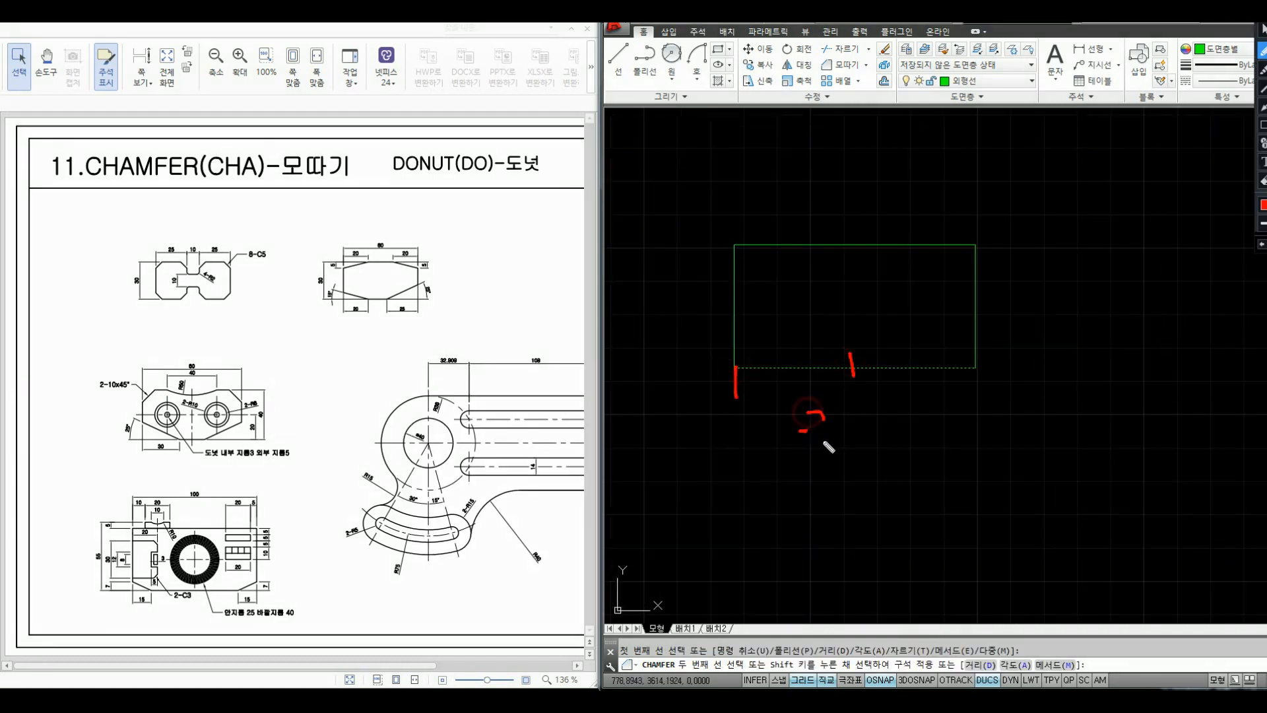
{"action": "left_click_drag", "start_coordinate": [734, 271], "coordinate": [736, 322]}
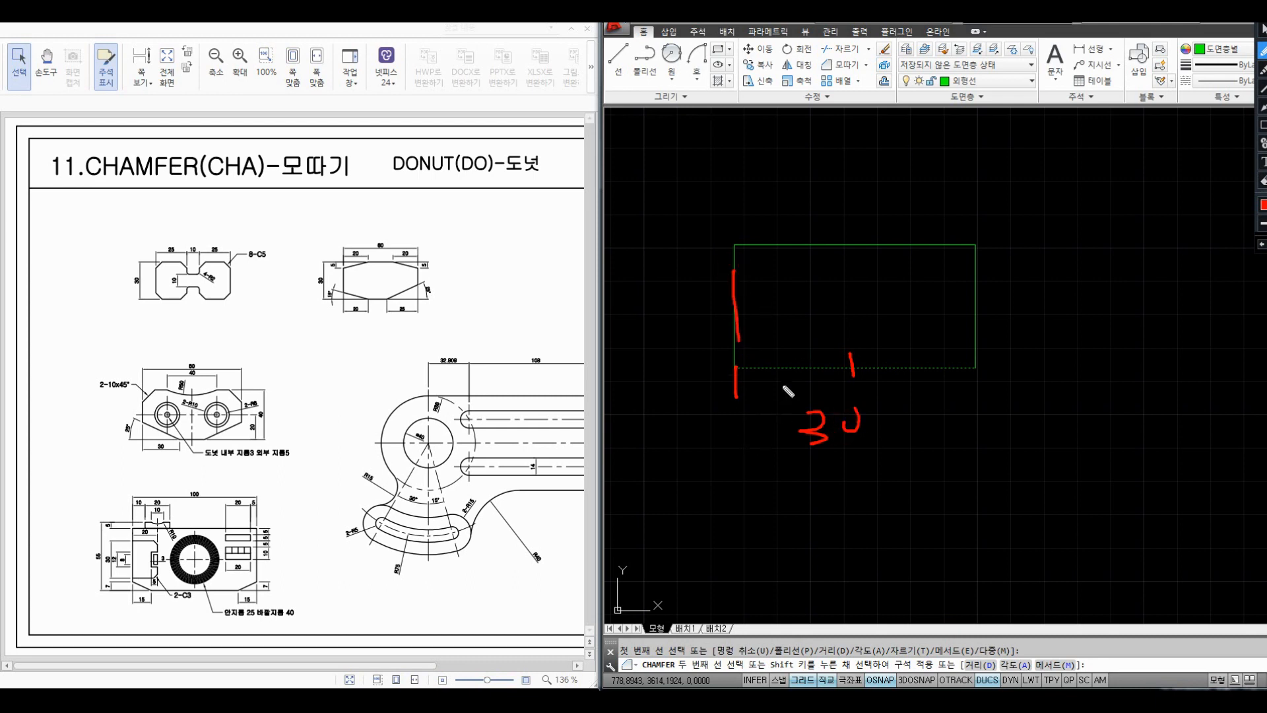
{"action": "mouse_move", "coordinate": [736, 371]}
{"action": "left_mouse_down"}
{"action": "mouse_move", "coordinate": [825, 371]}
{"action": "mouse_move", "coordinate": [825, 359]}
{"action": "left_mouse_up"}
{"action": "mouse_move", "coordinate": [742, 331]}
{"action": "left_mouse_down"}
{"action": "mouse_move", "coordinate": [785, 368]}
{"action": "mouse_move", "coordinate": [777, 357]}
{"action": "left_mouse_up"}
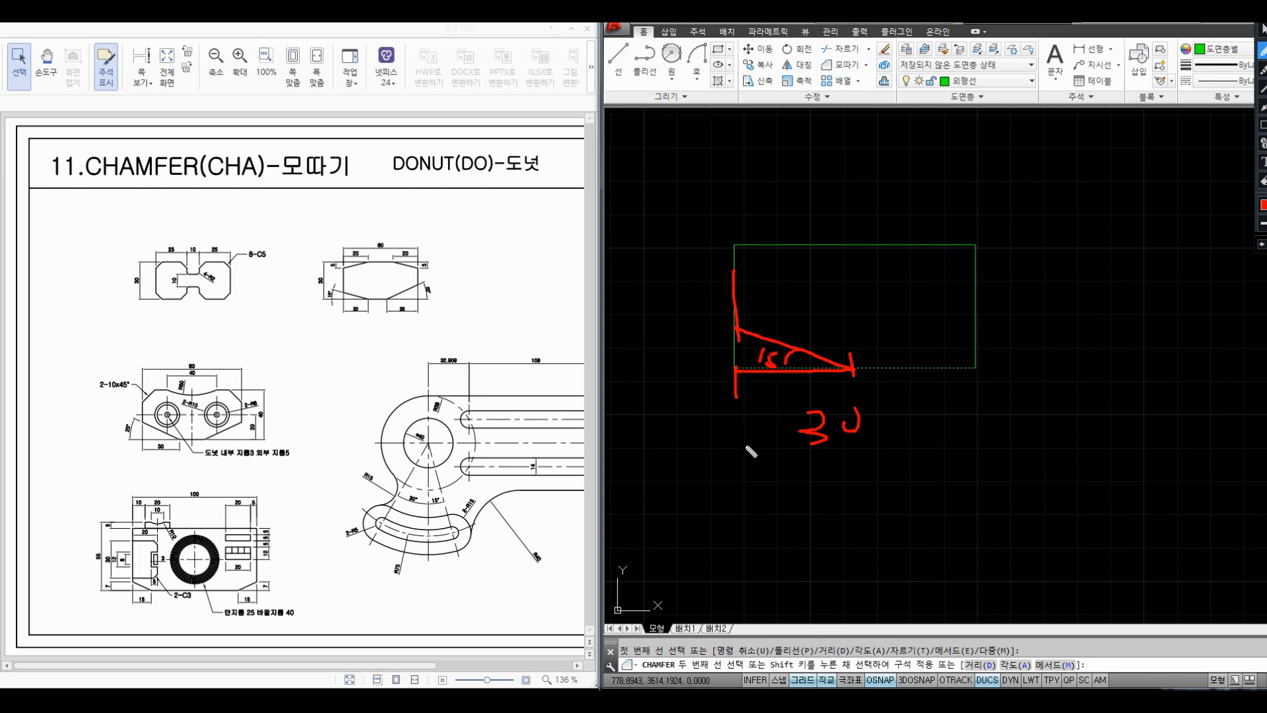
{"action": "key", "text": "Escape"}
{"action": "left_click", "coordinate": [734, 332]}
- Add a horizontal linear dimension for the chamfer line below the rectangle
{"action": "left_click", "coordinate": [1057, 52]}
{"action": "left_click", "coordinate": [1088, 49]}
{"action": "key", "text": "Return"}
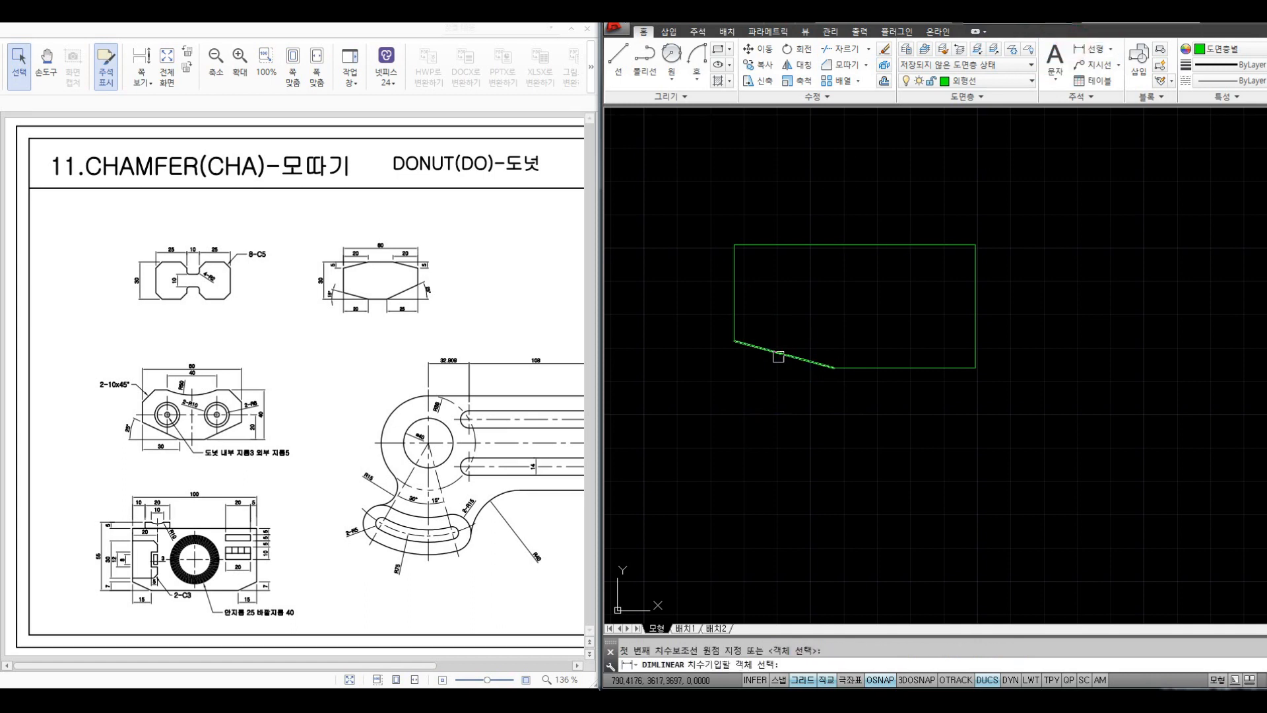
{"action": "left_click", "coordinate": [778, 354]}
{"action": "left_click", "coordinate": [778, 415]}
- Add an angular dimension between the chamfer line and the bottom edge, placed outside the left edge
{"action": "left_click", "coordinate": [1111, 49]}
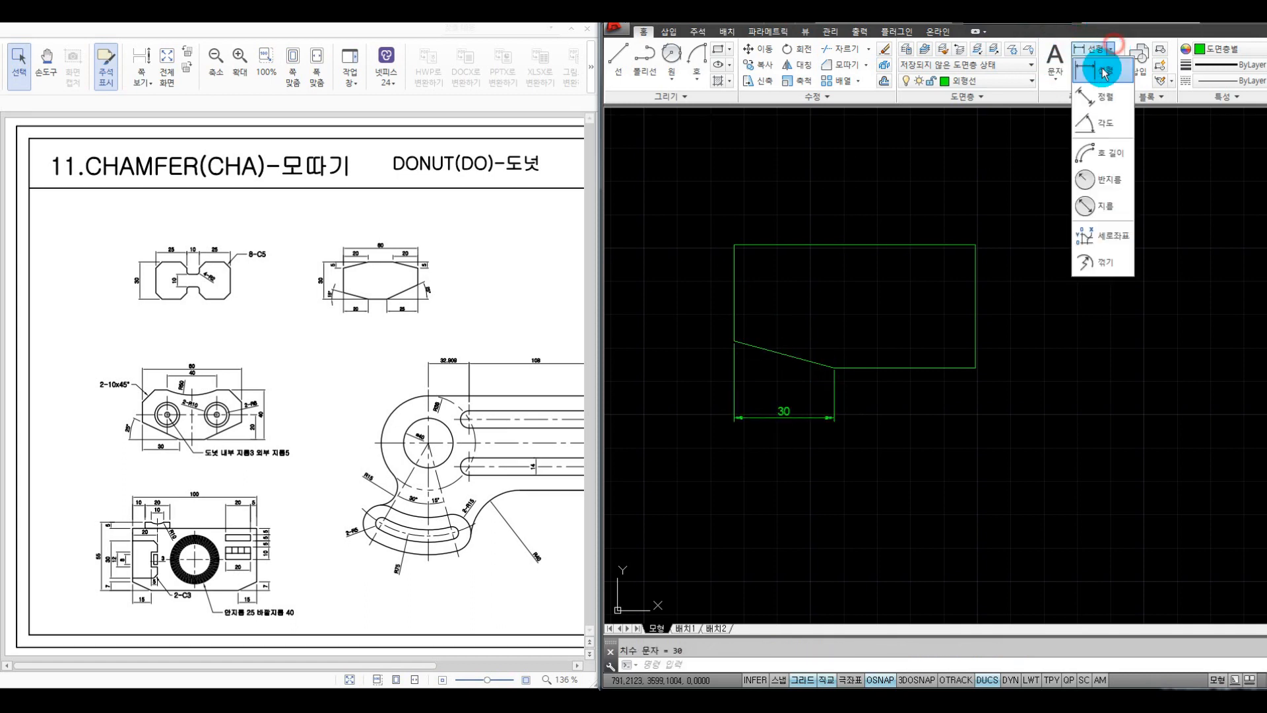
{"action": "left_click", "coordinate": [1101, 122]}
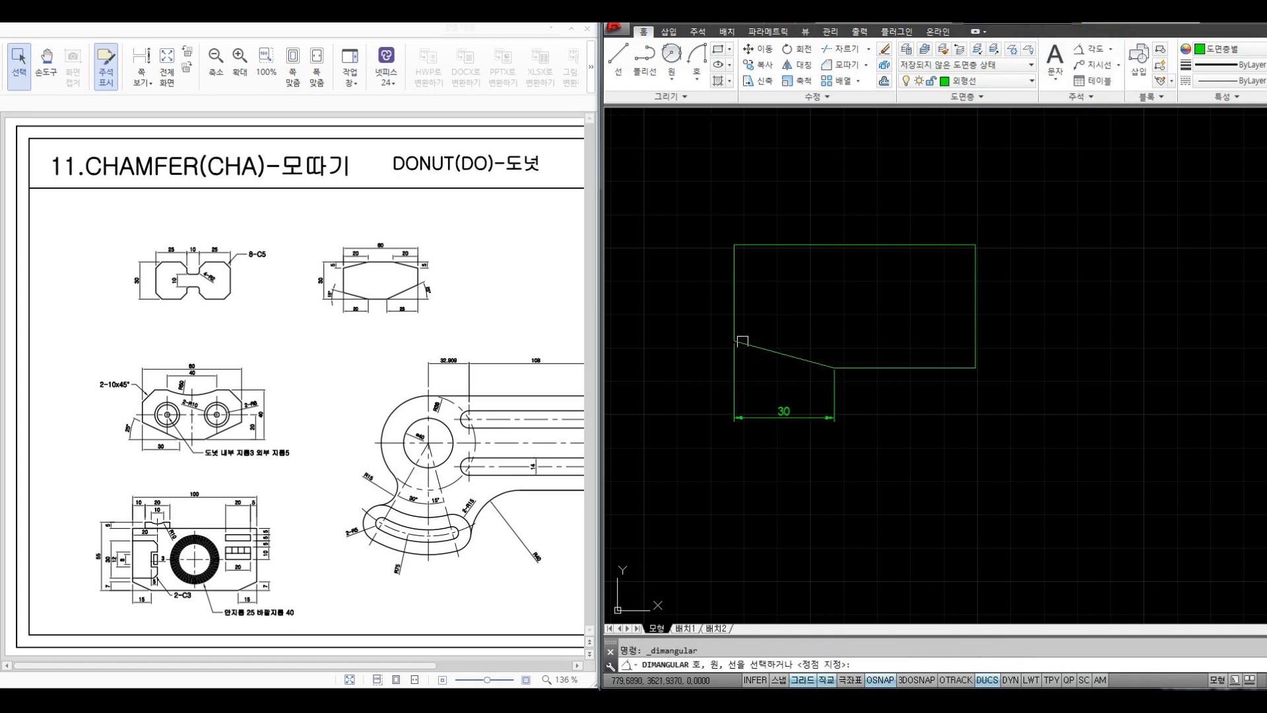
{"action": "left_click", "coordinate": [769, 357]}
{"action": "left_click", "coordinate": [851, 367]}
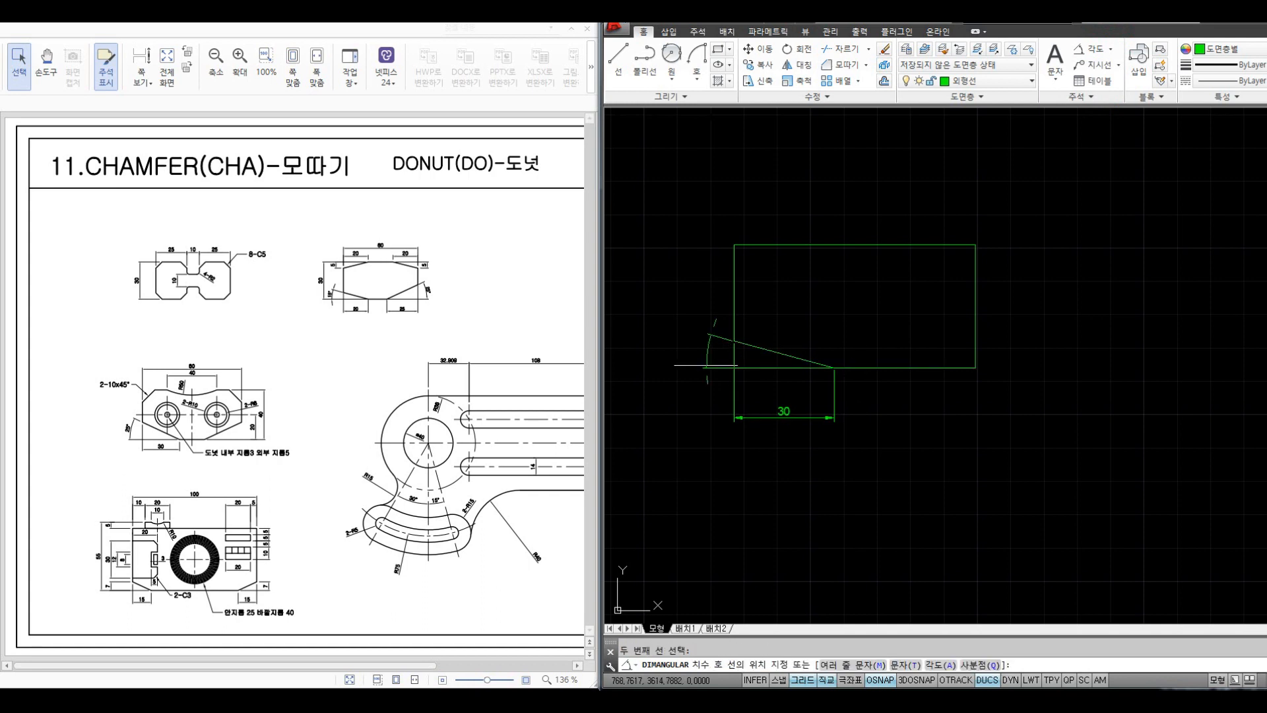
{"action": "left_click", "coordinate": [694, 360]}
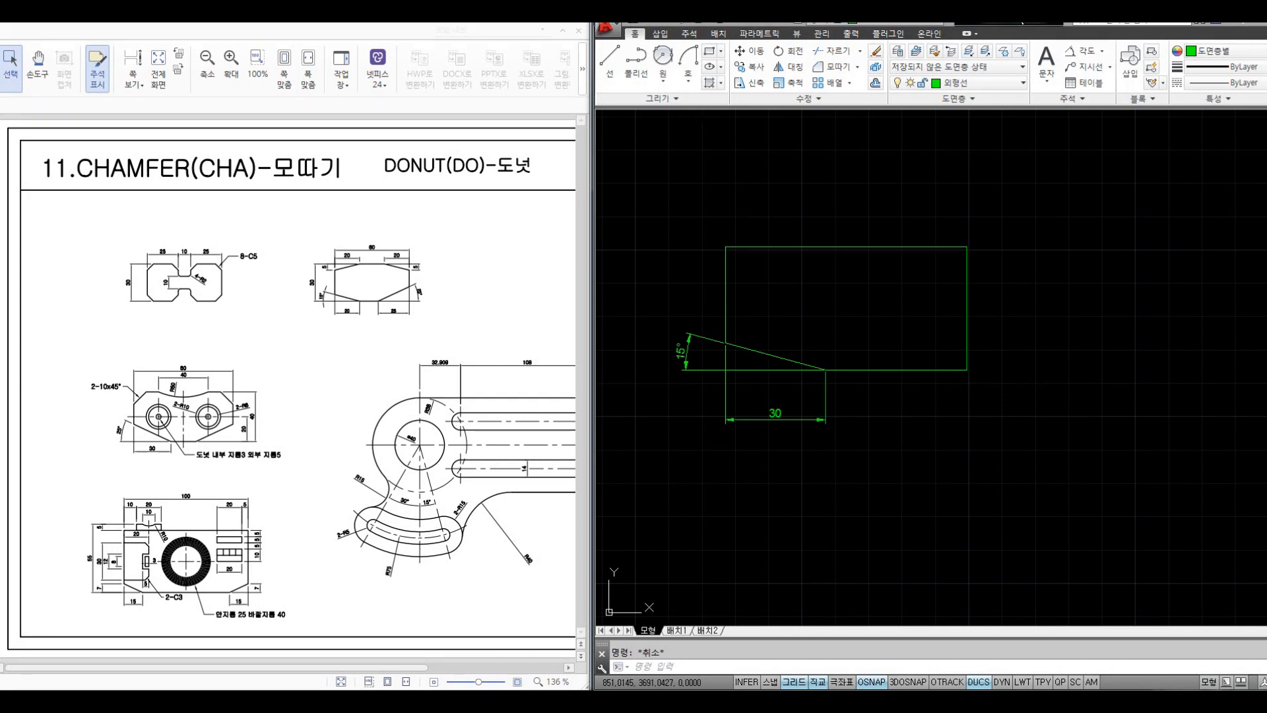
{"action": "right_click", "coordinate": [826, 299]}
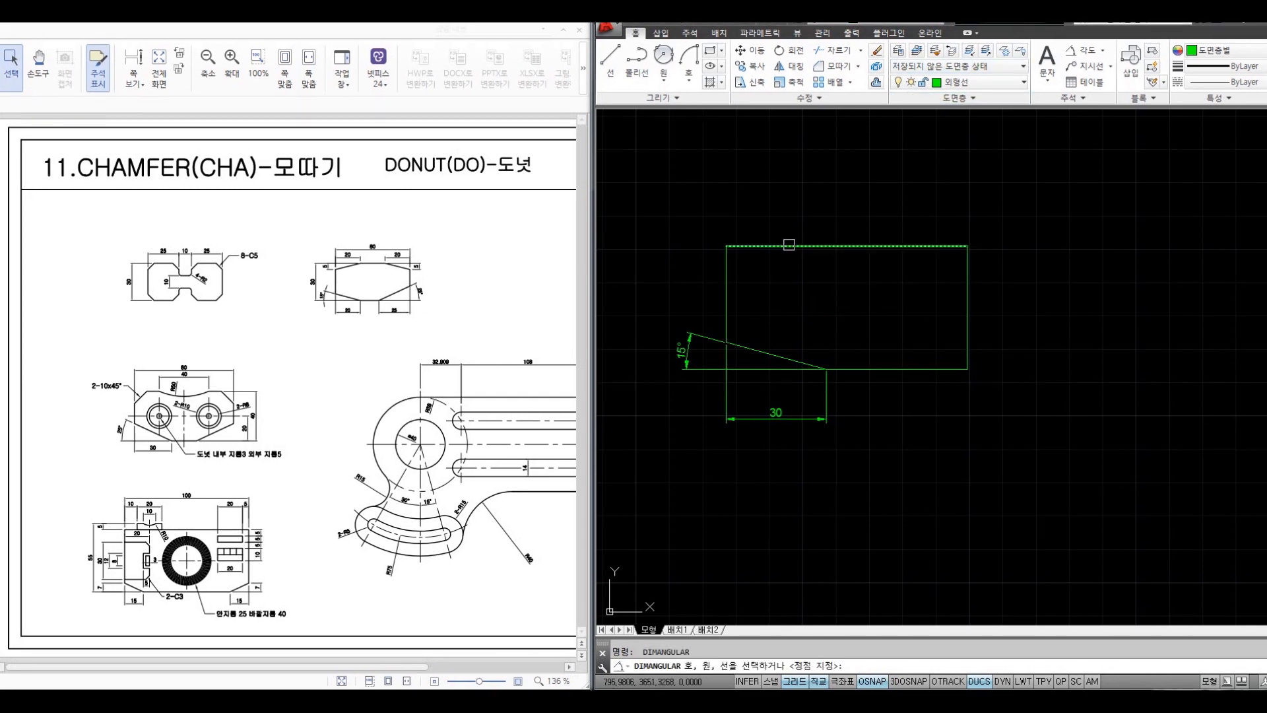
{"action": "left_click", "coordinate": [728, 276]}
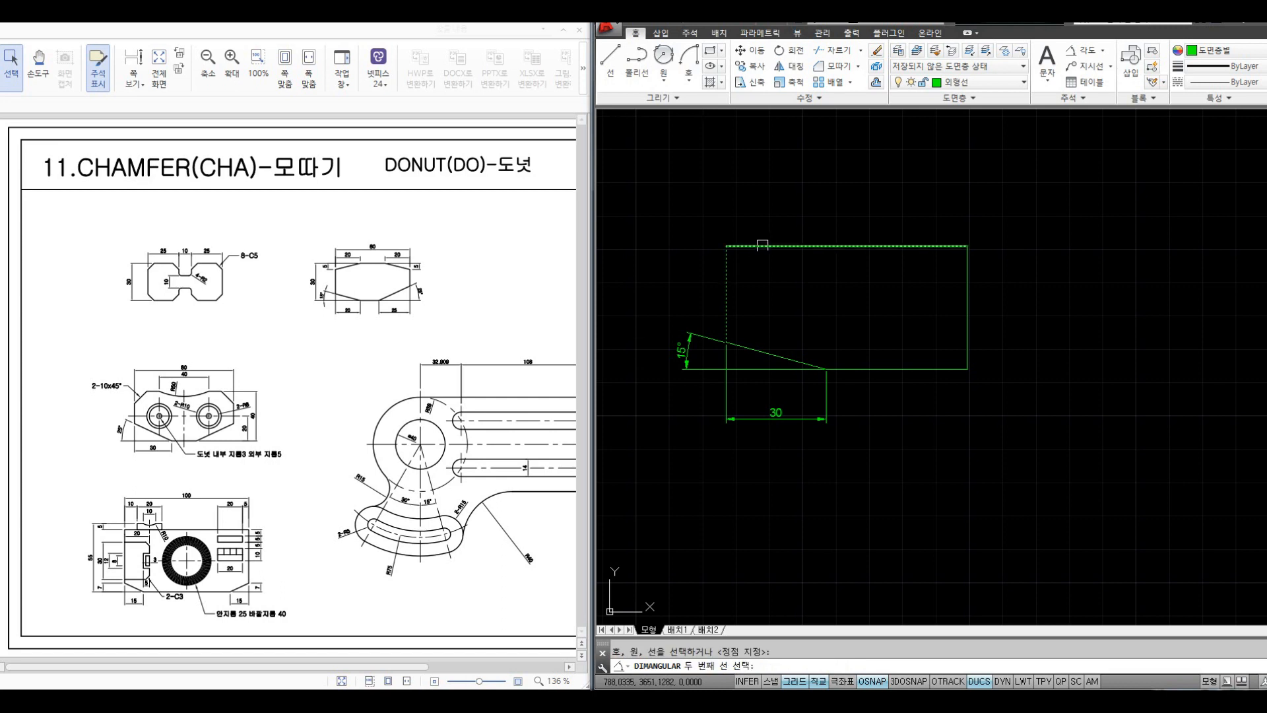
{"action": "left_click", "coordinate": [759, 247]}
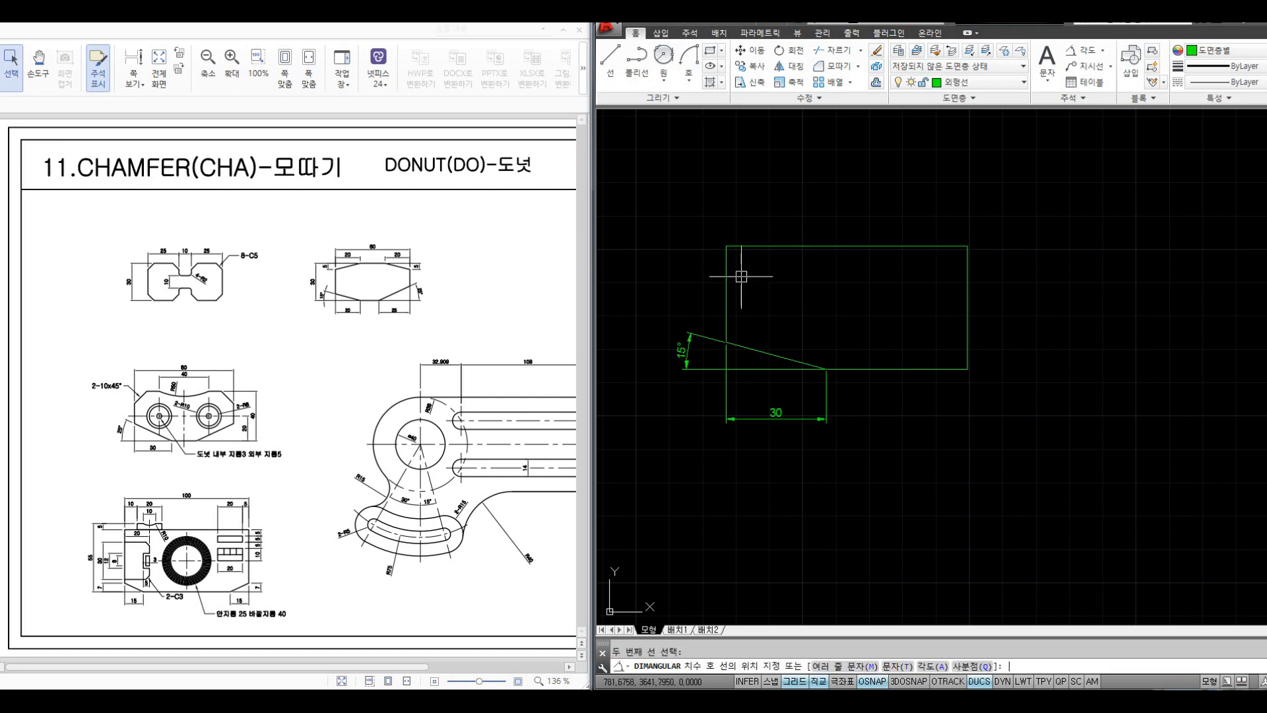
{"action": "key", "text": "Escape"}
- Try to chamfer the upper-left corner with the same length and angle, selecting the left edge first and the top edge second
{"action": "left_click", "coordinate": [822, 66]}
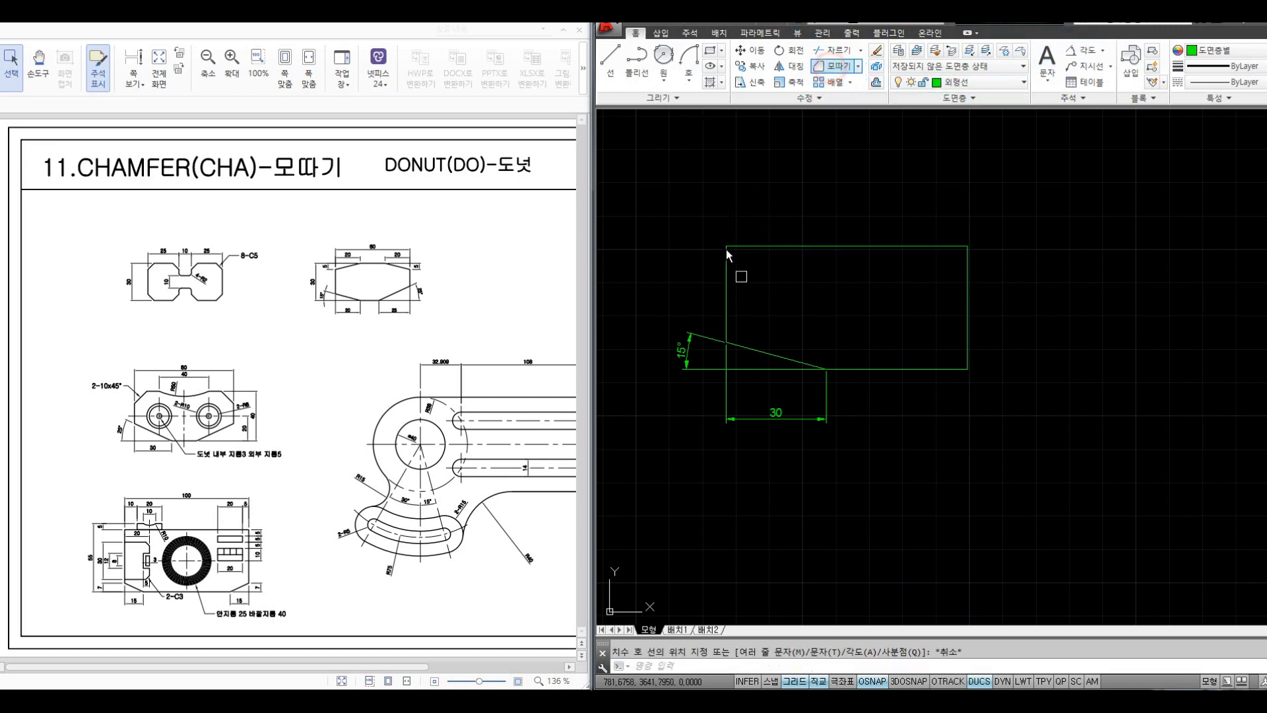
{"action": "left_click", "coordinate": [727, 270]}
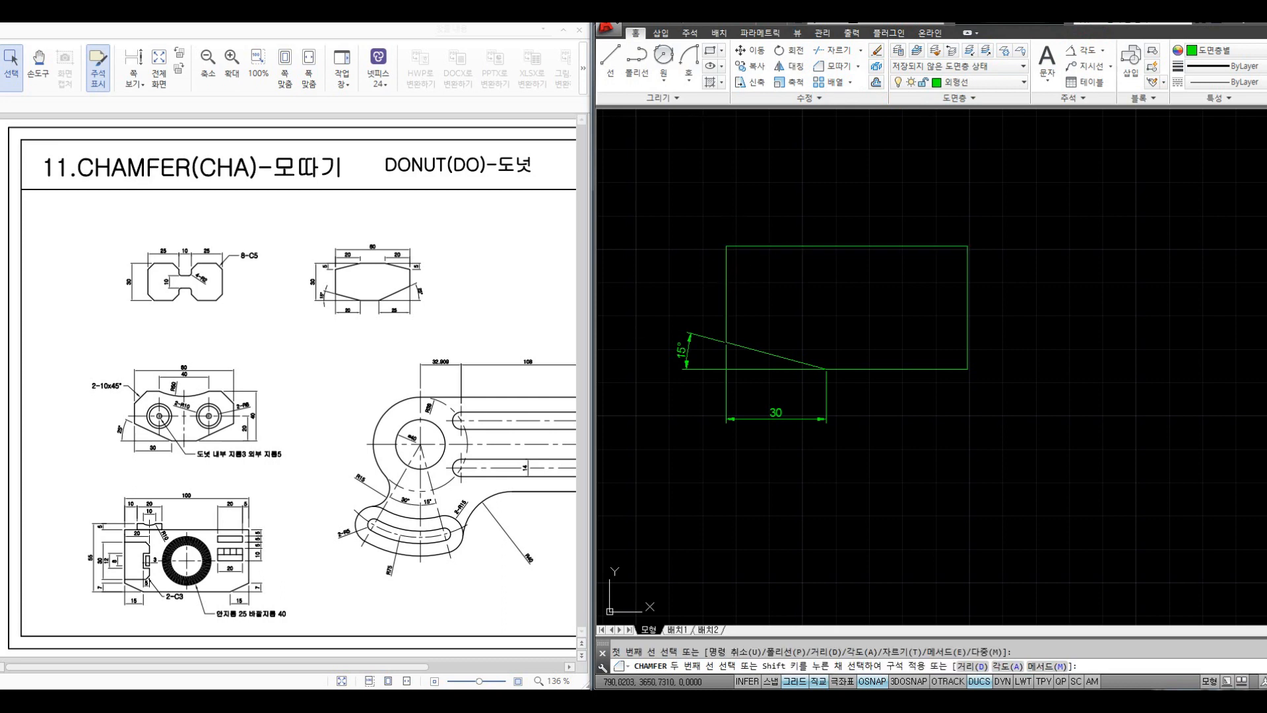
{"action": "left_click", "coordinate": [766, 247]}
{"action": "scroll", "coordinate": [724, 341], "scroll_direction": "up", "scroll_amount": 2}
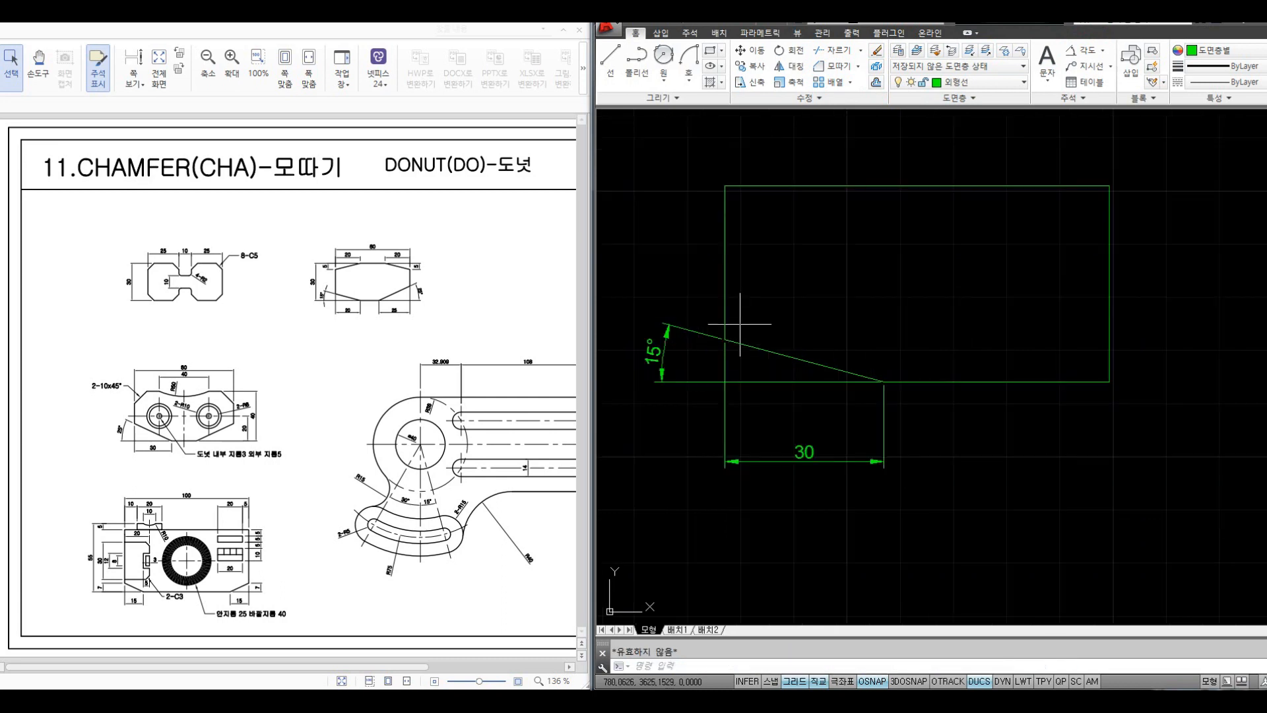
{"action": "scroll", "coordinate": [899, 318], "scroll_direction": "down", "scroll_amount": 2}
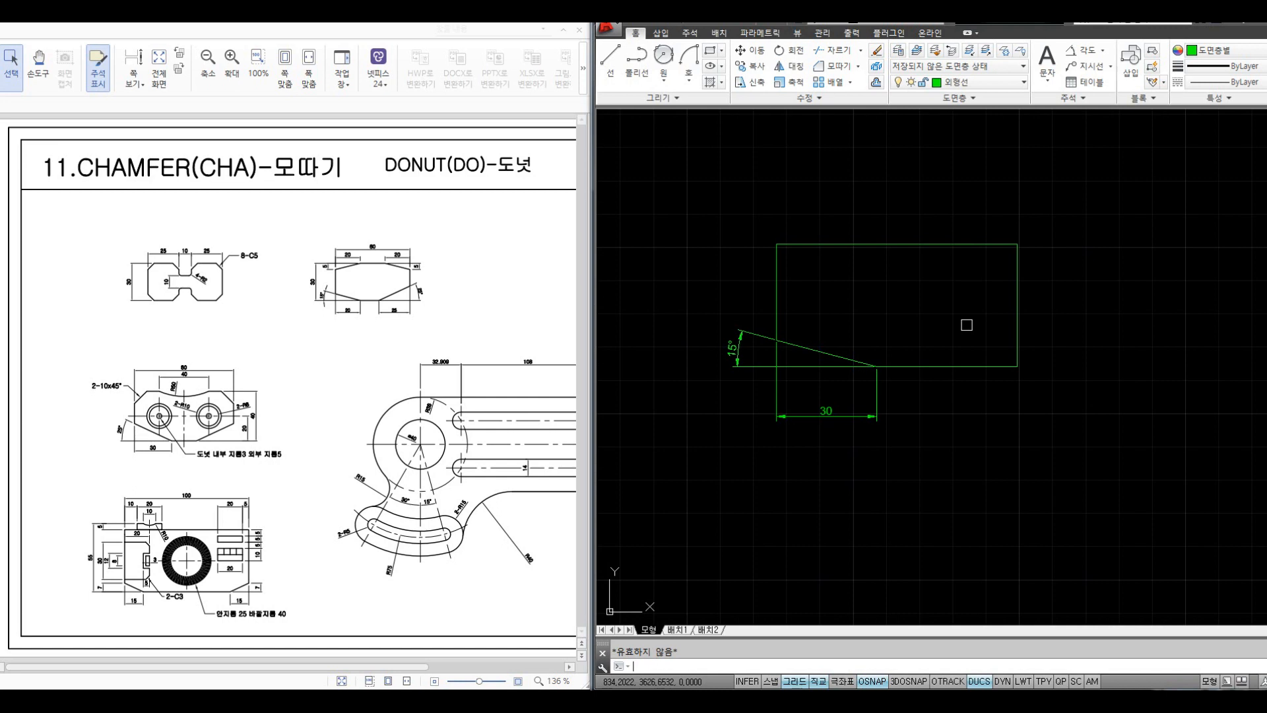
- Chamfer the lower-right corner with the same length and angle, selecting the right edge first and the bottom edge second
{"action": "key", "text": "space"}
{"action": "left_click", "coordinate": [1022, 311]}
{"action": "left_click", "coordinate": [978, 367]}
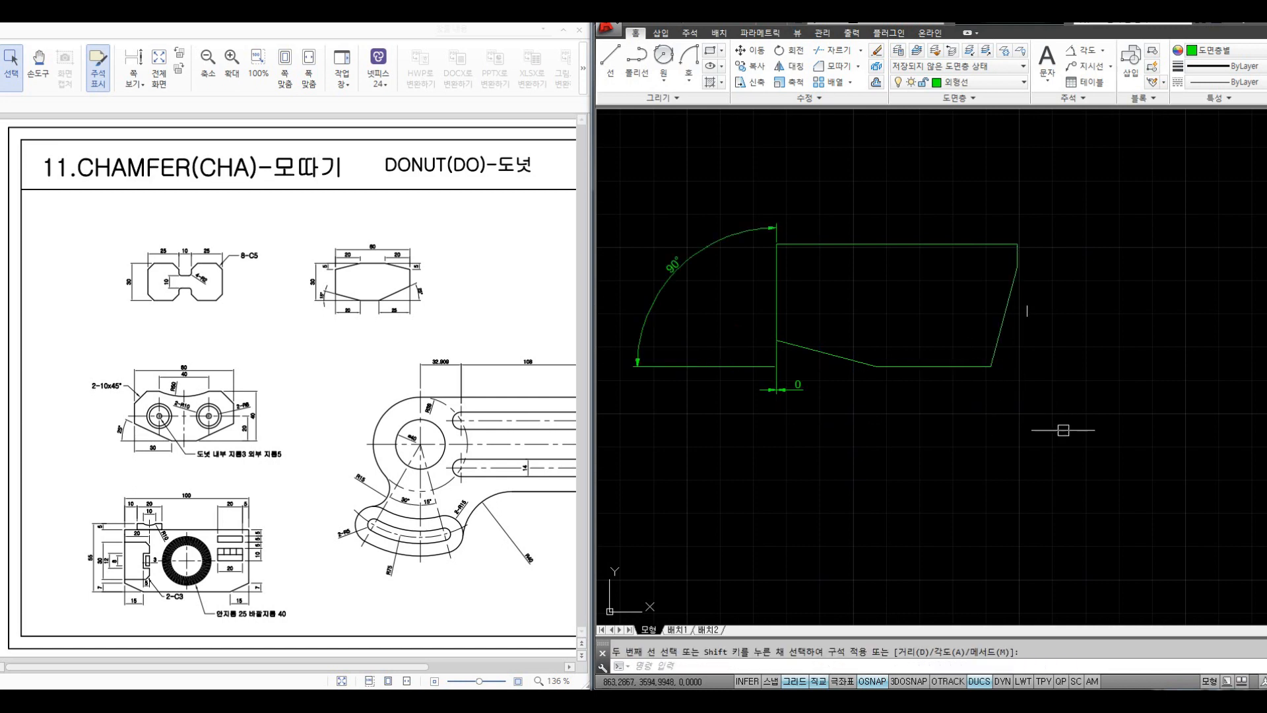
- Erase the chamfered rectangle together with its dimensions
{"action": "left_click", "coordinate": [1060, 435]}
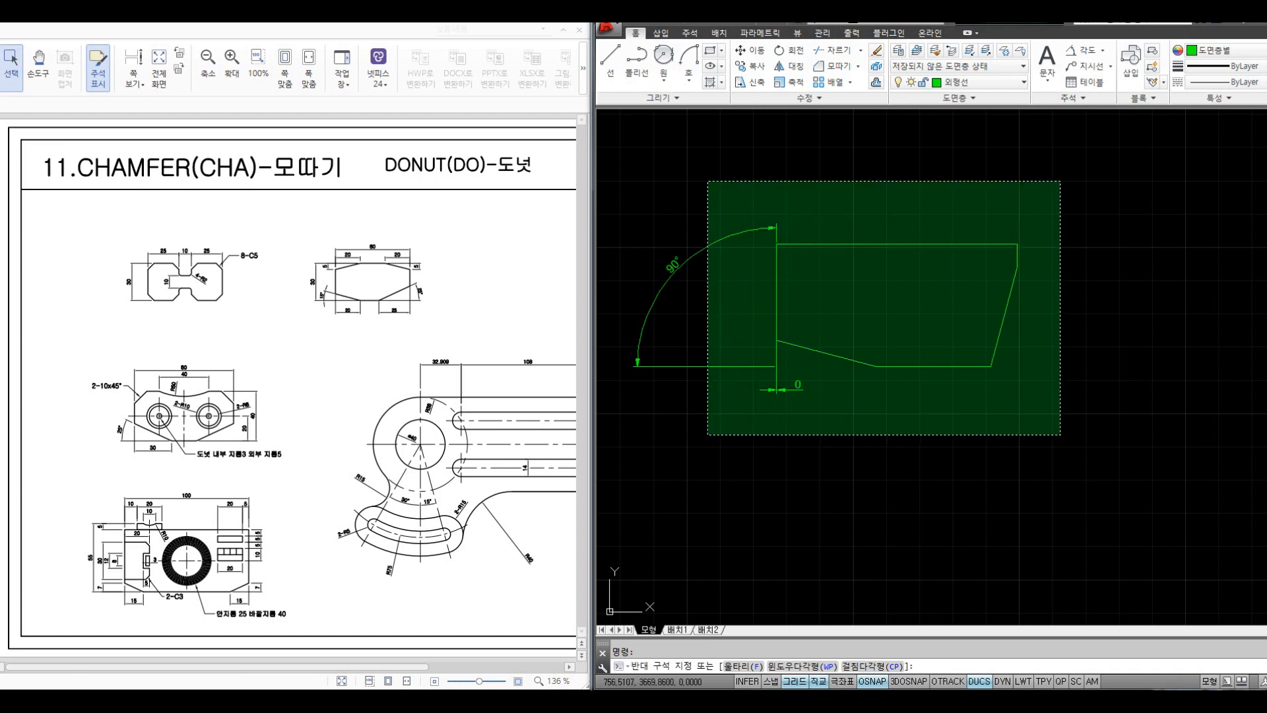
{"action": "left_click", "coordinate": [708, 181]}
{"action": "key", "text": "Delete"}
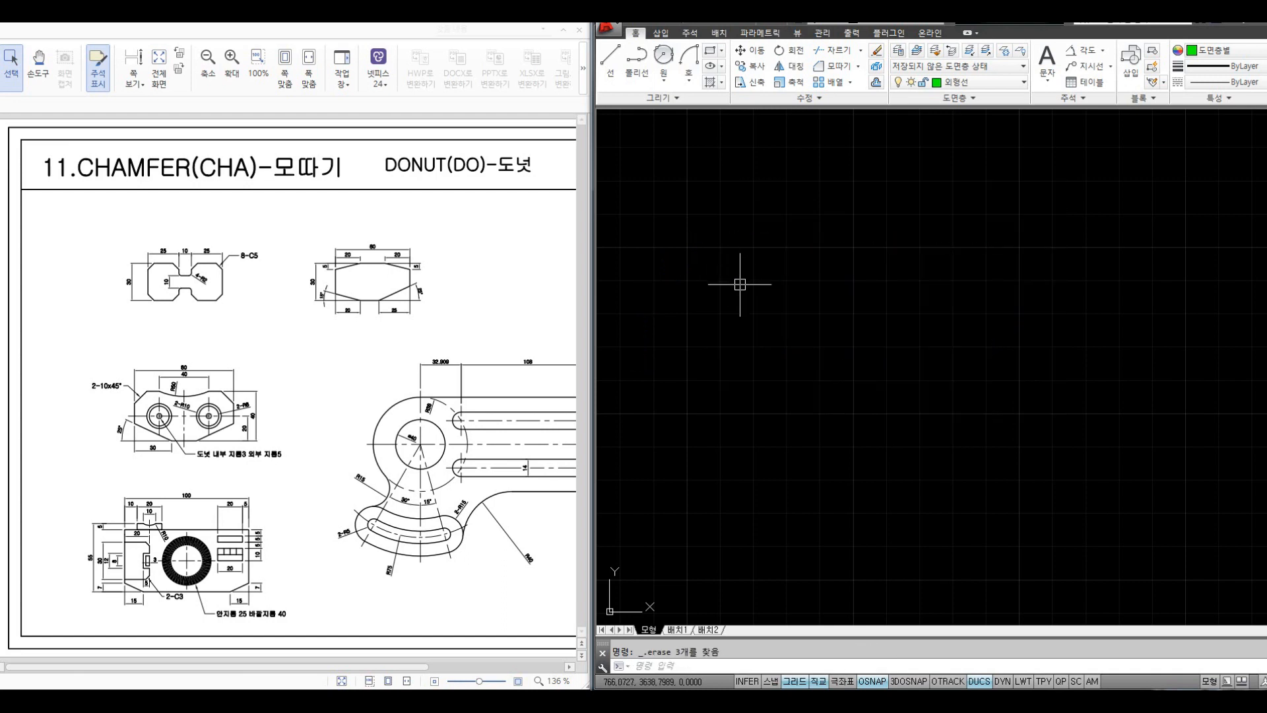
- Draw a new rectangle in the empty model space, from its lower-left corner to its upper-right corner
{"action": "key", "text": "Escape"}
{"action": "type", "text": "REC"}
{"action": "key", "text": "Return"}
{"action": "left_click", "coordinate": [707, 386]}
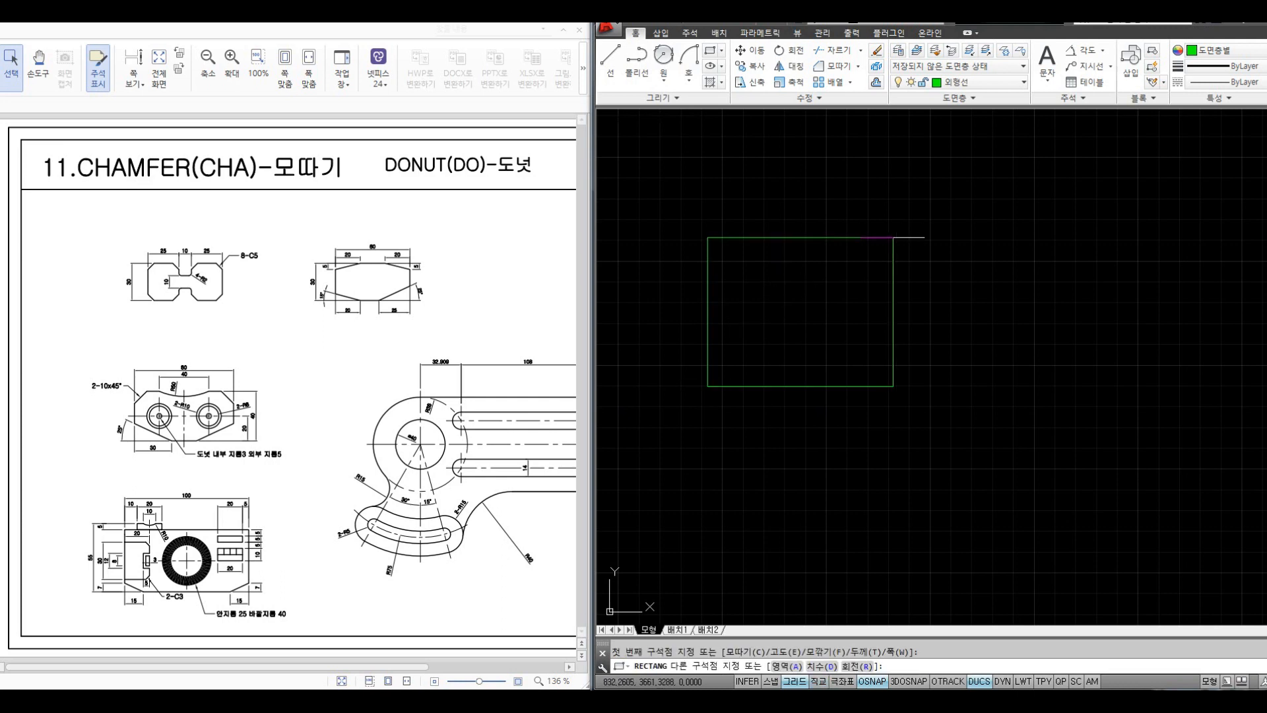
{"action": "left_click", "coordinate": [974, 190]}
{"action": "key", "text": "Escape"}
- Chamfer the rectangle's lower-left corner with distances 10 and 20, selecting the bottom edge first and the left edge second
{"action": "middle_click_drag", "start_coordinate": [894, 235], "coordinate": [902, 278]}
{"action": "type", "text": "CHA"}
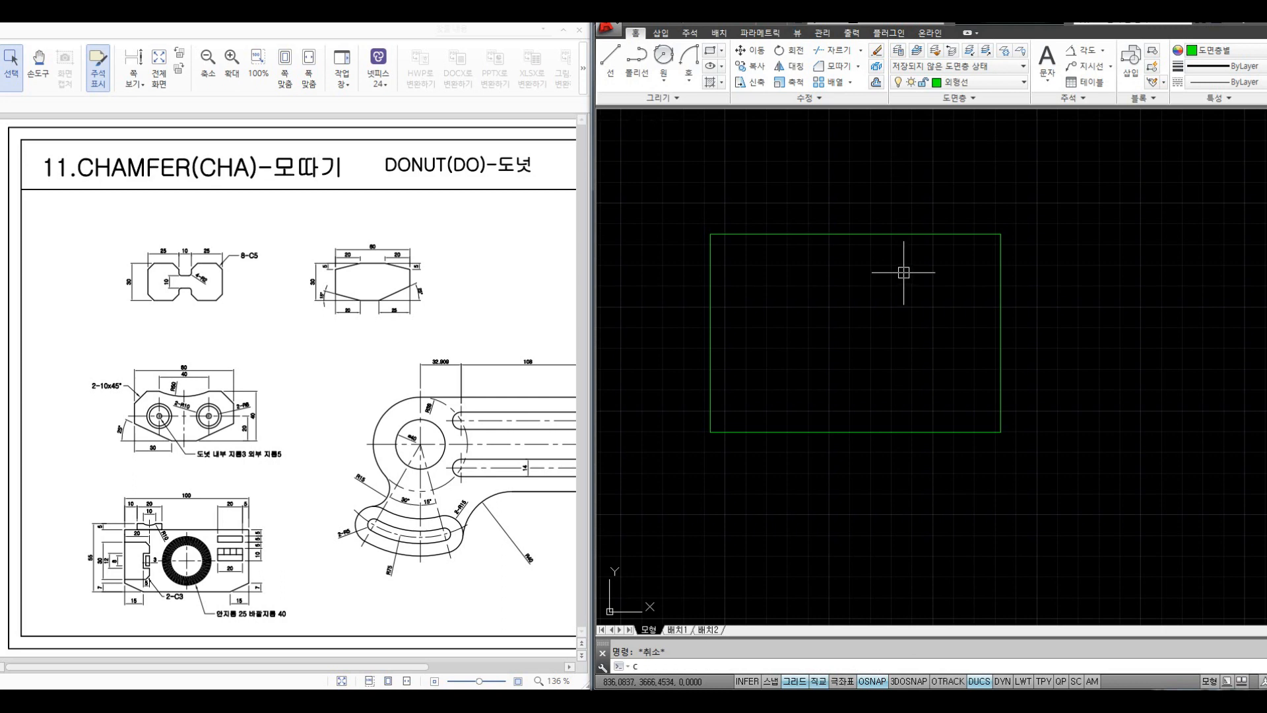
{"action": "key", "text": "Return"}
{"action": "type", "text": "D"}
{"action": "key", "text": "Return"}
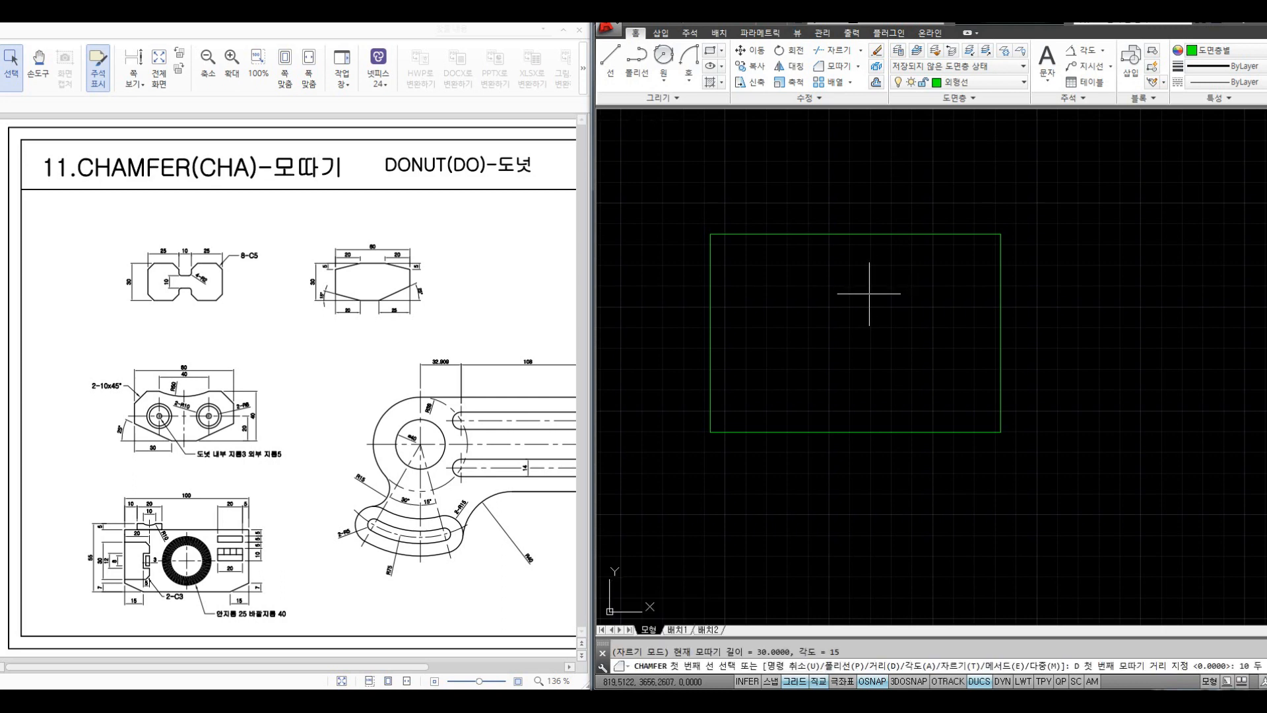
{"action": "key", "text": "Return"}
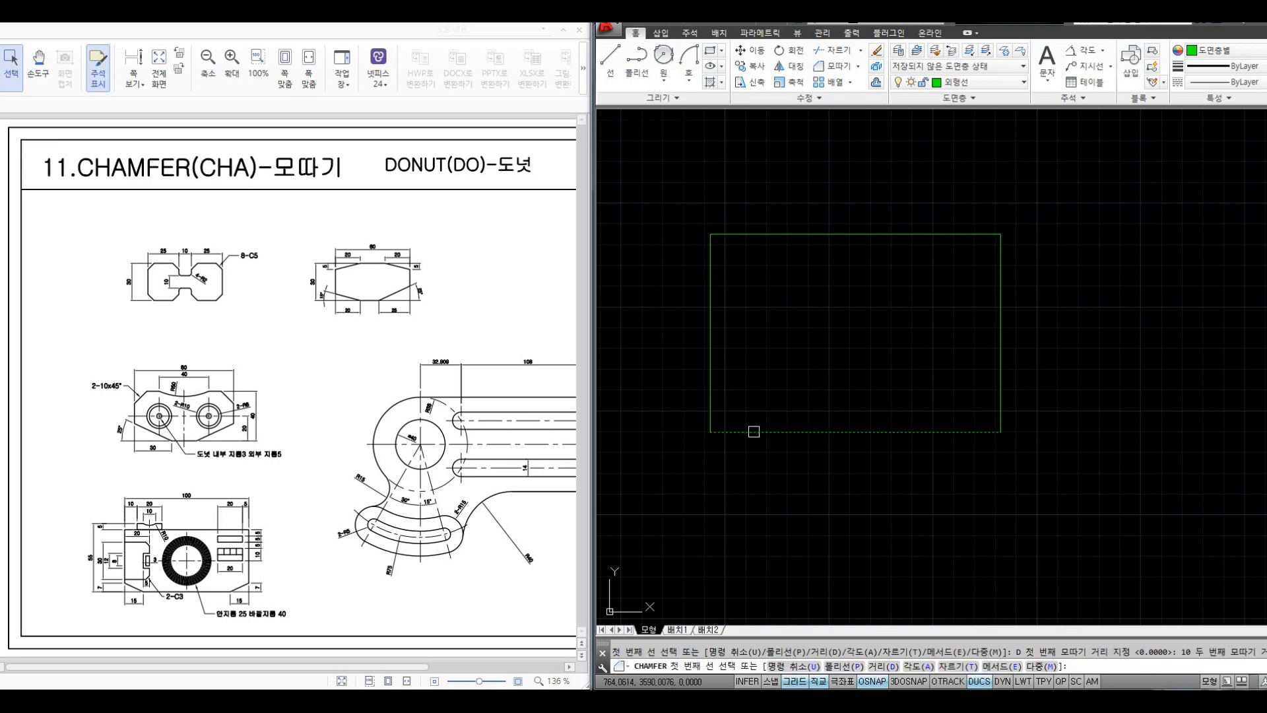
{"action": "left_click", "coordinate": [752, 431]}
{"action": "left_click", "coordinate": [706, 373]}
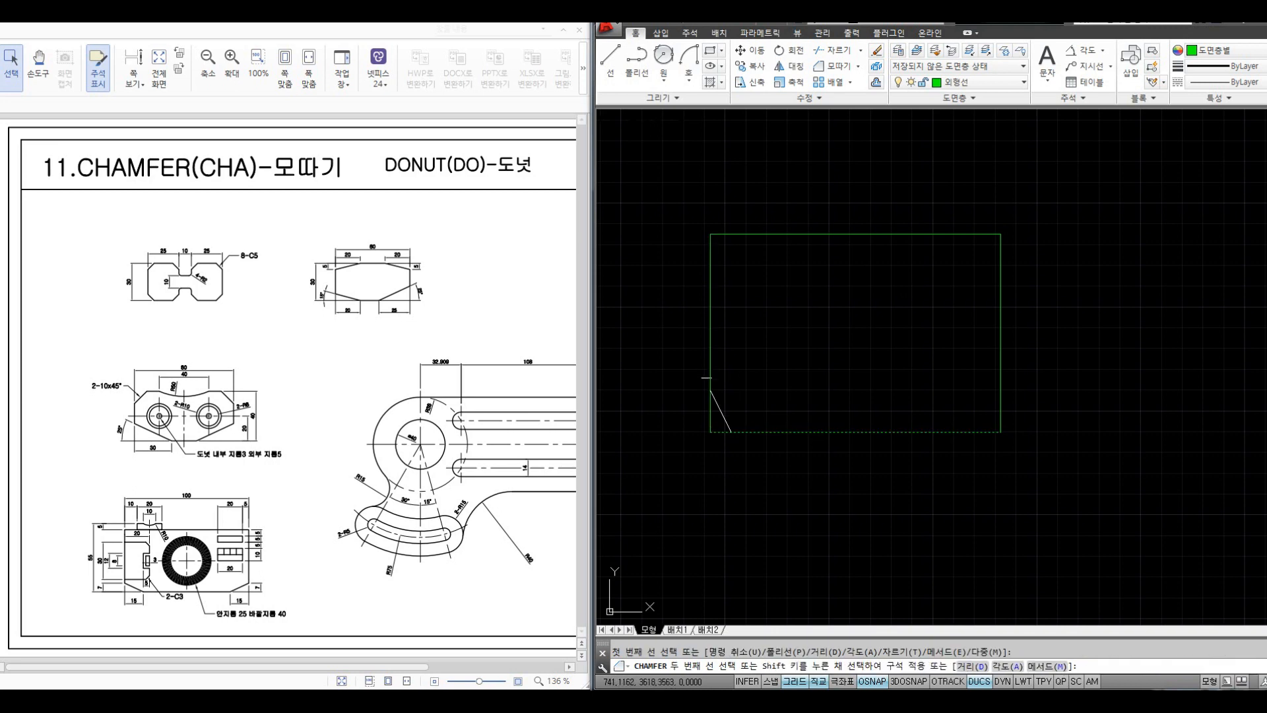
{"action": "key", "text": "ctrl+alt+d"}
{"action": "mouse_move", "coordinate": [756, 318]}
{"action": "left_mouse_down"}
{"action": "mouse_move", "coordinate": [779, 287]}
{"action": "mouse_move", "coordinate": [765, 386]}
{"action": "left_mouse_up"}
{"action": "left_click_drag", "start_coordinate": [737, 381], "coordinate": [811, 383]}
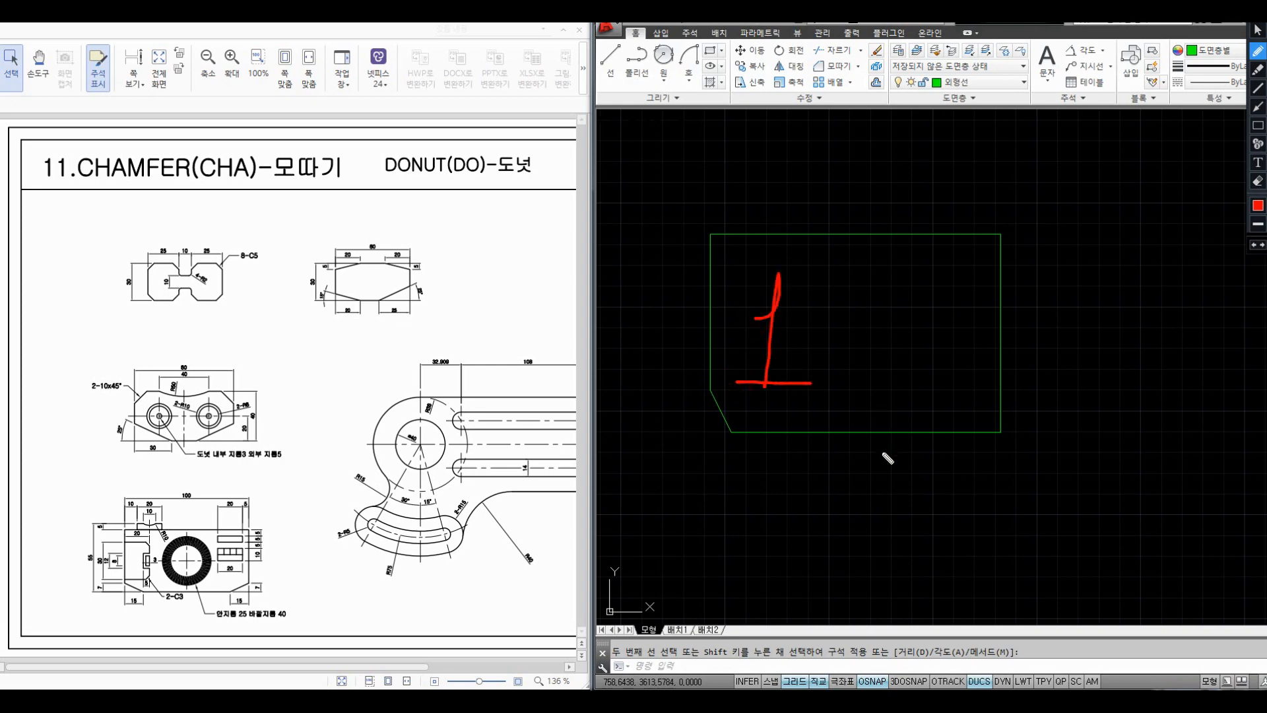
{"action": "key", "text": "Escape"}
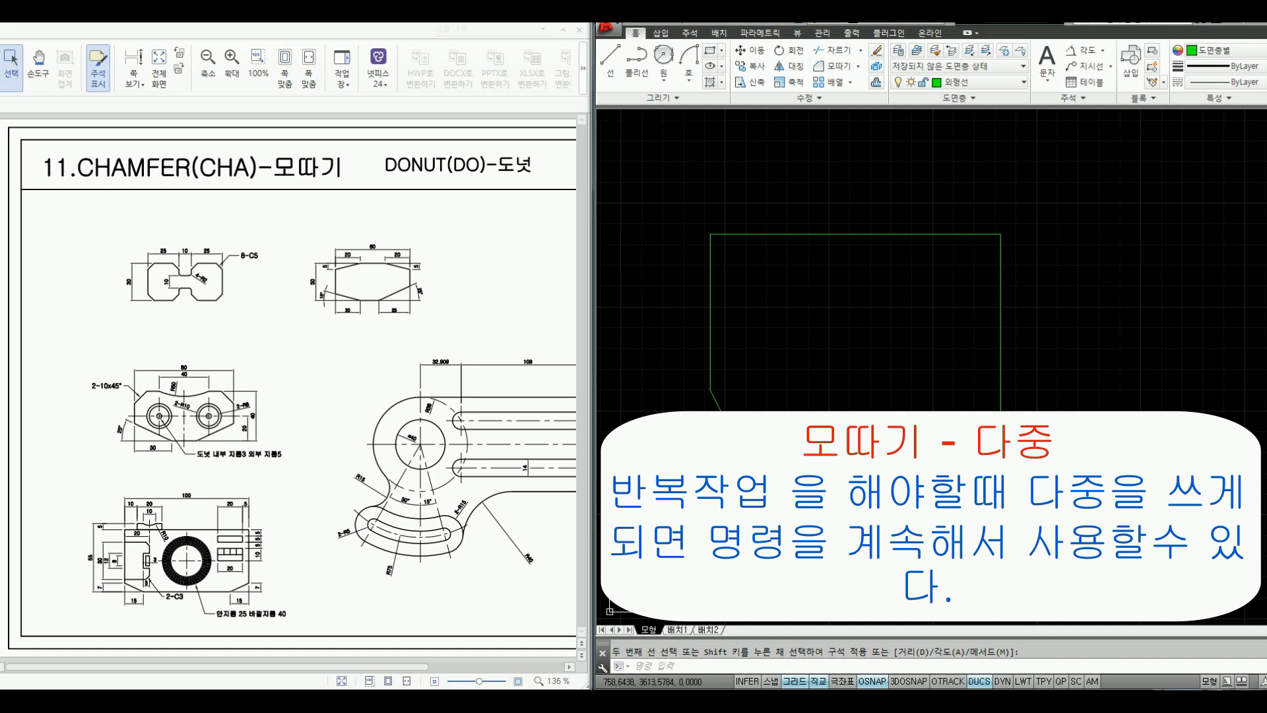
- Chamfer the upper-left, upper-right and lower-right corners clockwise in Multiple mode, using first distance 20 and second distance 10
{"action": "key", "text": "Return"}
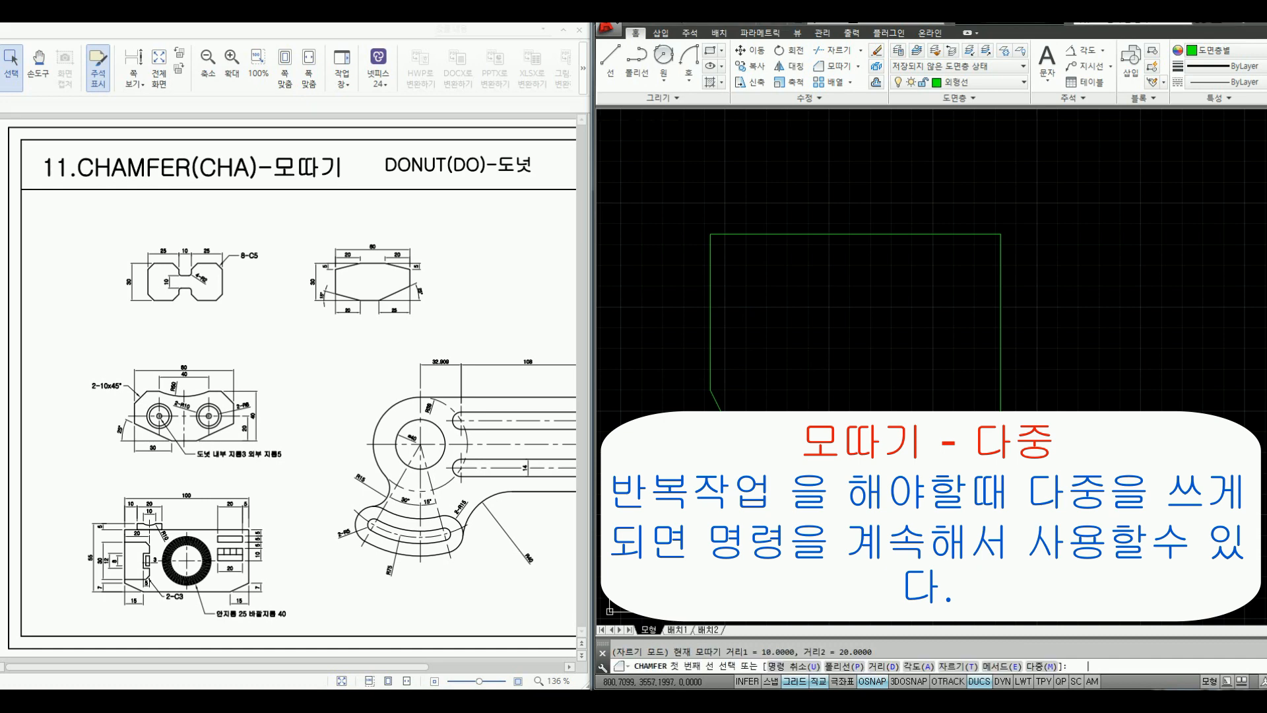
{"action": "left_click_drag", "start_coordinate": [1047, 656], "coordinate": [1063, 686]}
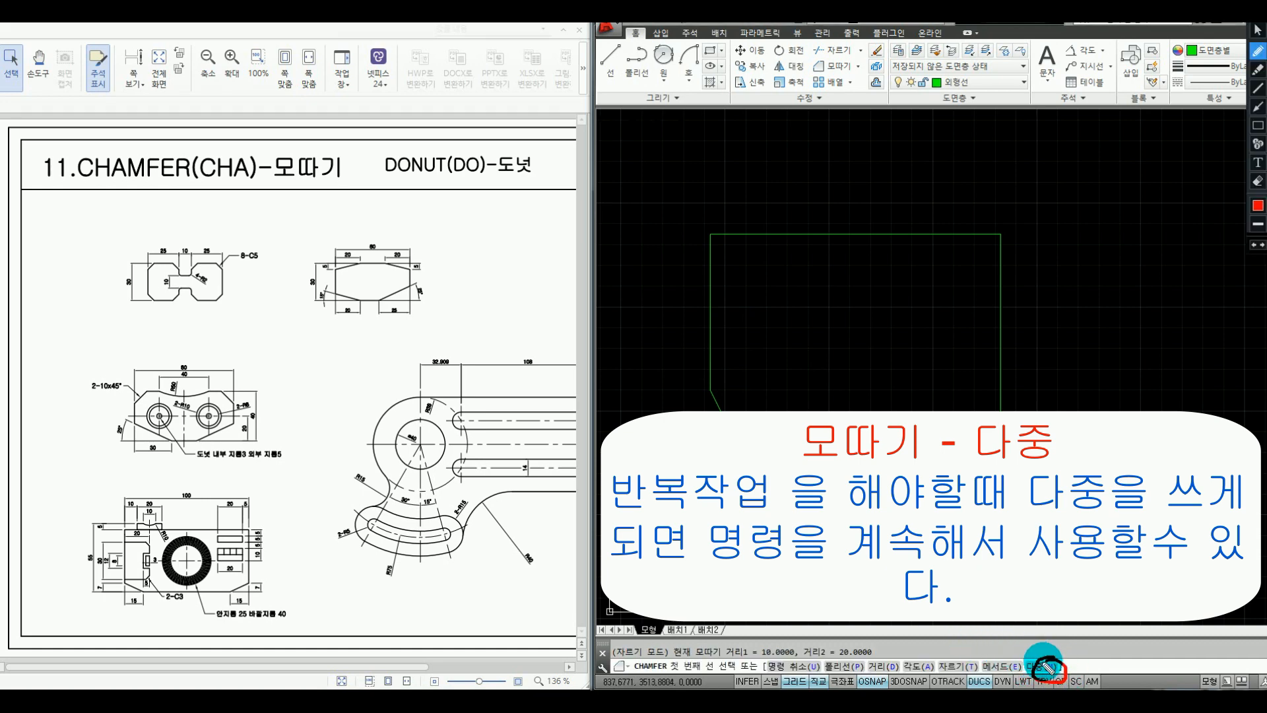
{"action": "key", "text": "Escape"}
{"action": "left_click", "coordinate": [1042, 667]}
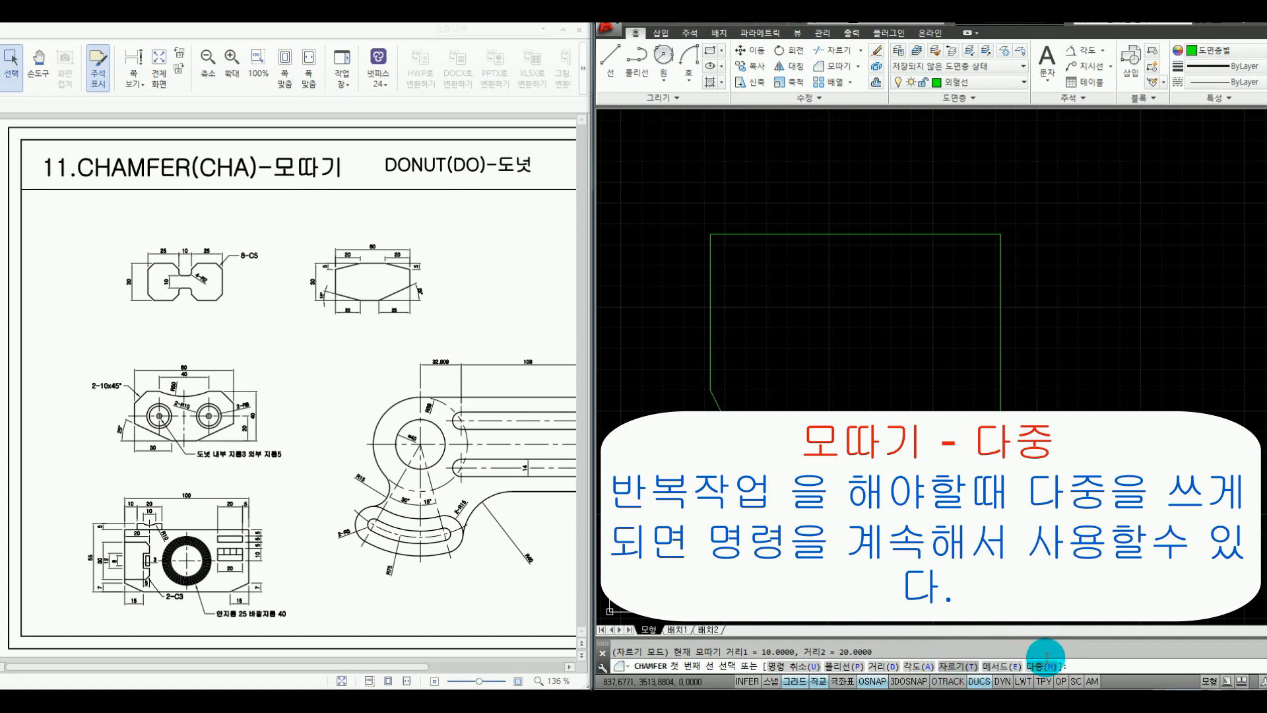
{"action": "left_click", "coordinate": [1049, 666]}
{"action": "left_click", "coordinate": [878, 667]}
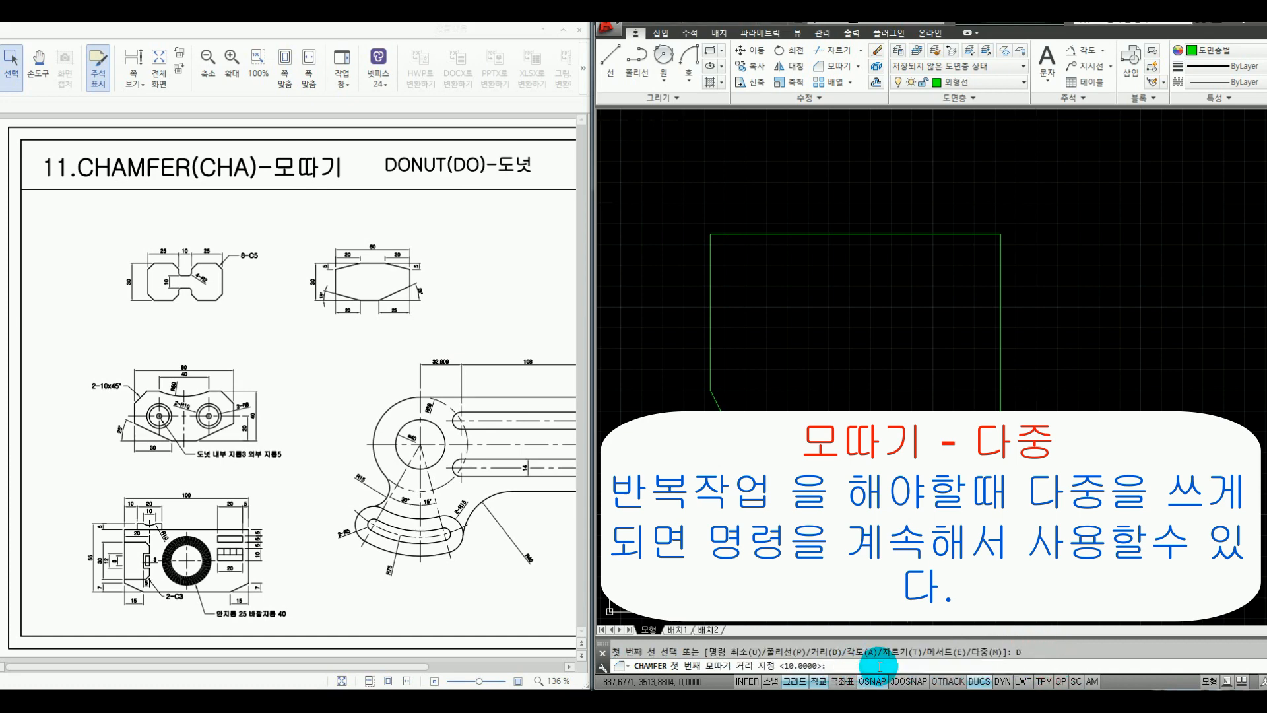
{"action": "type", "text": "20"}
{"action": "key", "text": "Return"}
{"action": "type", "text": "10"}
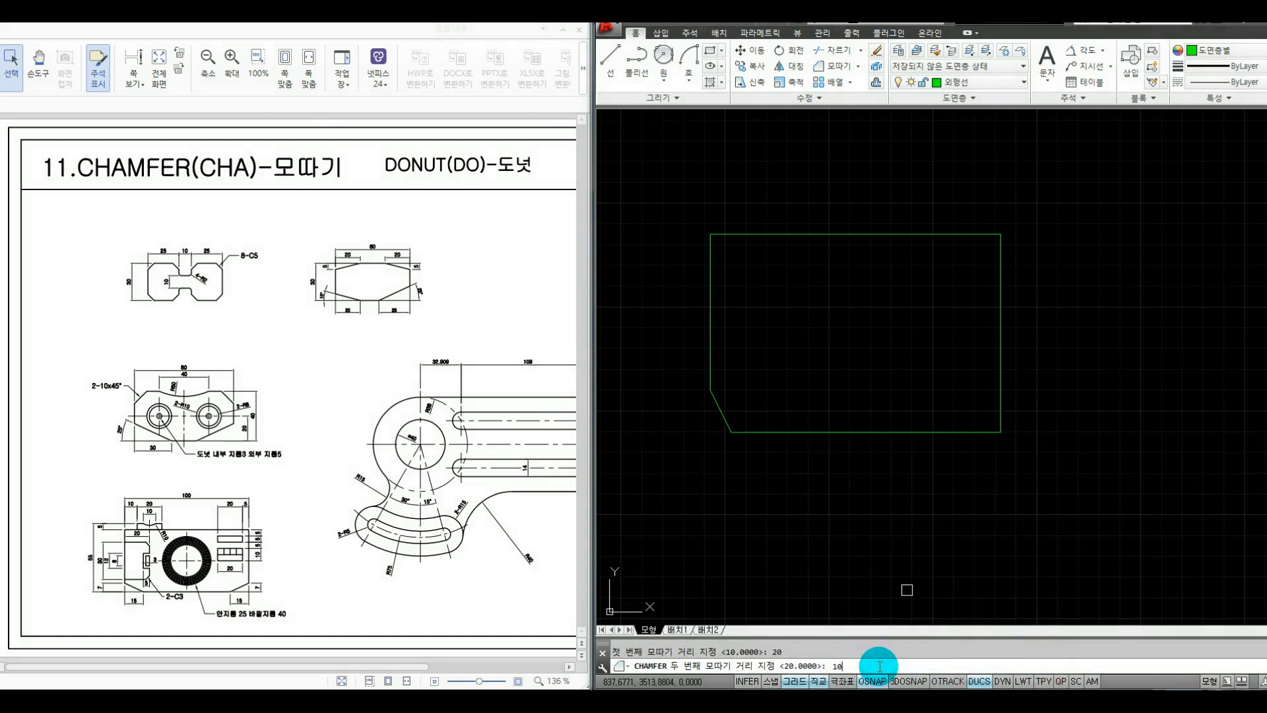
{"action": "key", "text": "Return"}
{"action": "left_click", "coordinate": [710, 272]}
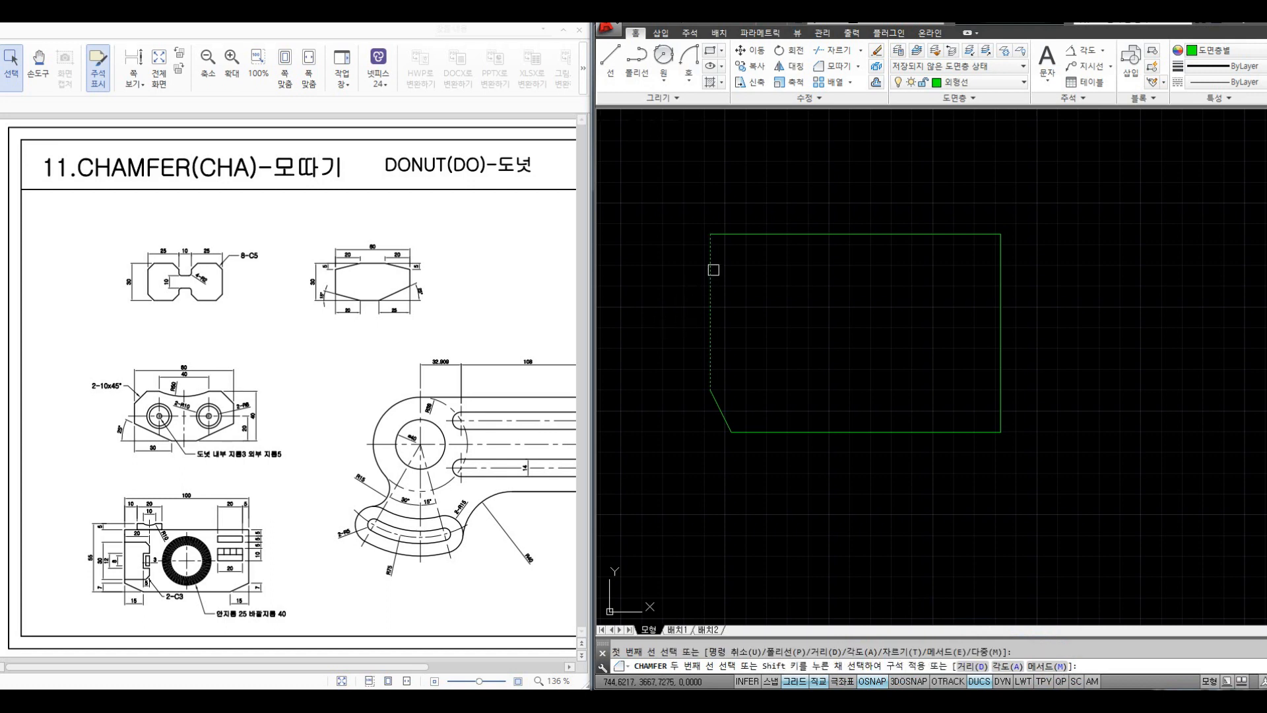
{"action": "left_click", "coordinate": [914, 234]}
{"action": "left_click", "coordinate": [1001, 317]}
{"action": "left_click", "coordinate": [966, 433]}
{"action": "key", "text": "Escape"}
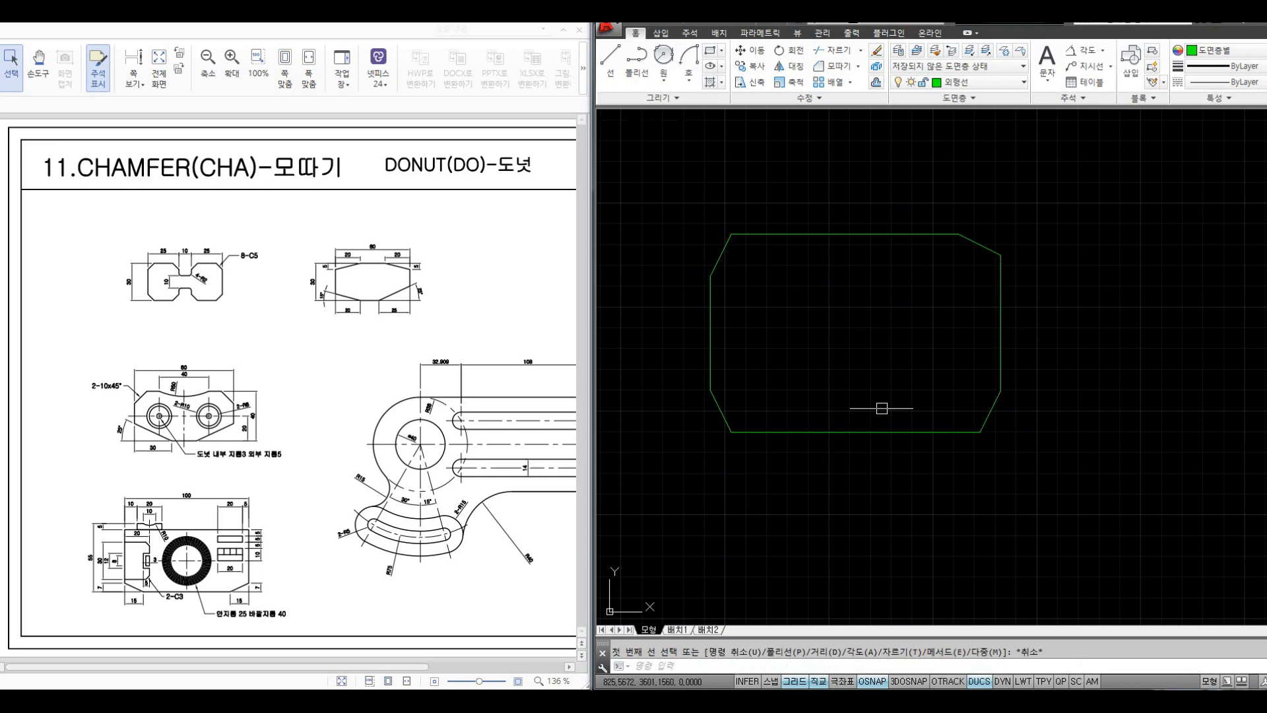
{"action": "key", "text": "ctrl+alt+d"}
{"action": "left_click_drag", "start_coordinate": [708, 391], "coordinate": [709, 433]}
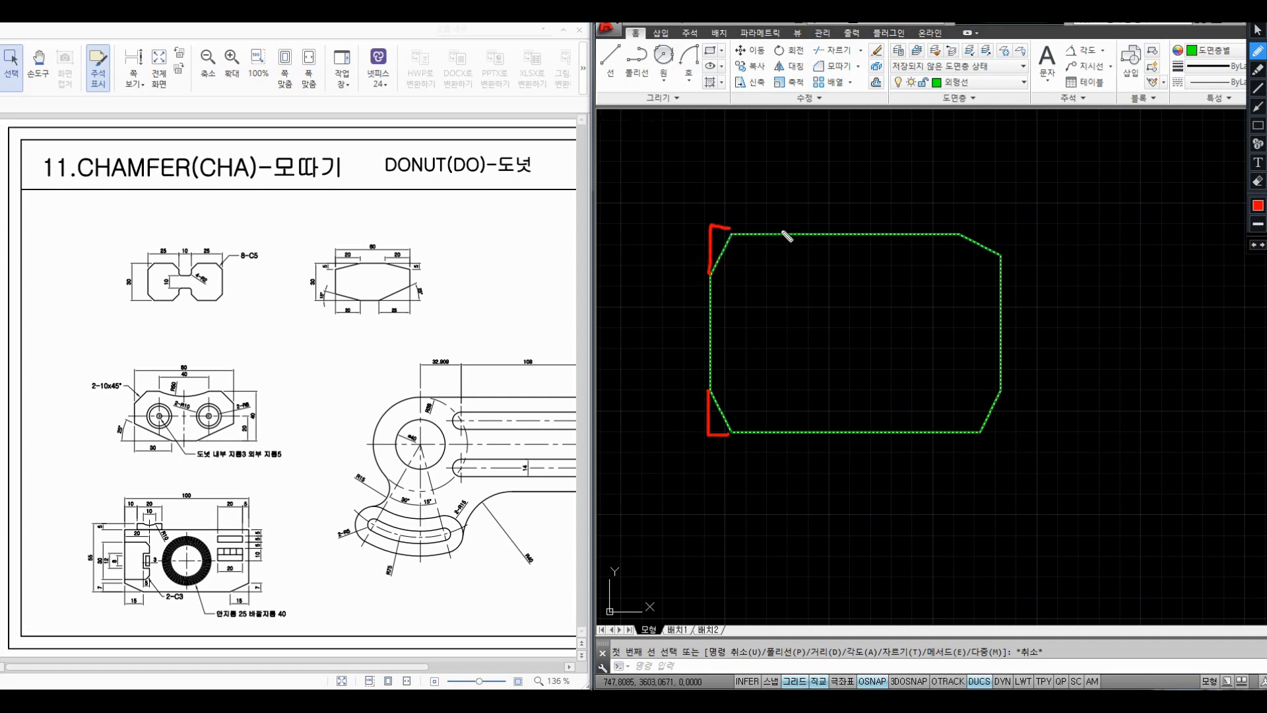
{"action": "left_click_drag", "start_coordinate": [1004, 391], "coordinate": [1002, 415]}
{"action": "key", "text": "ctrl+alt+d"}
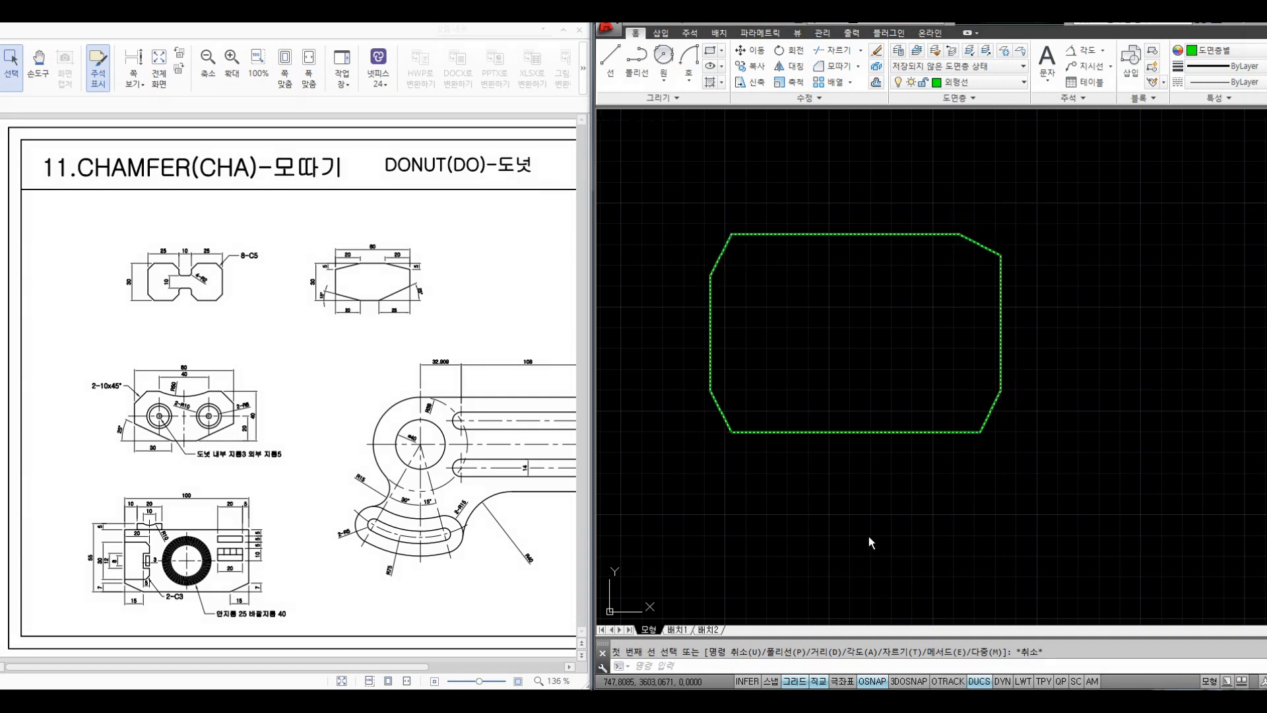
{"action": "left_click", "coordinate": [784, 505]}
- Examine the Chamfer command's trim mode choices, Trim and No trim, and leave the command without choosing one
{"action": "type", "text": "CHA"}
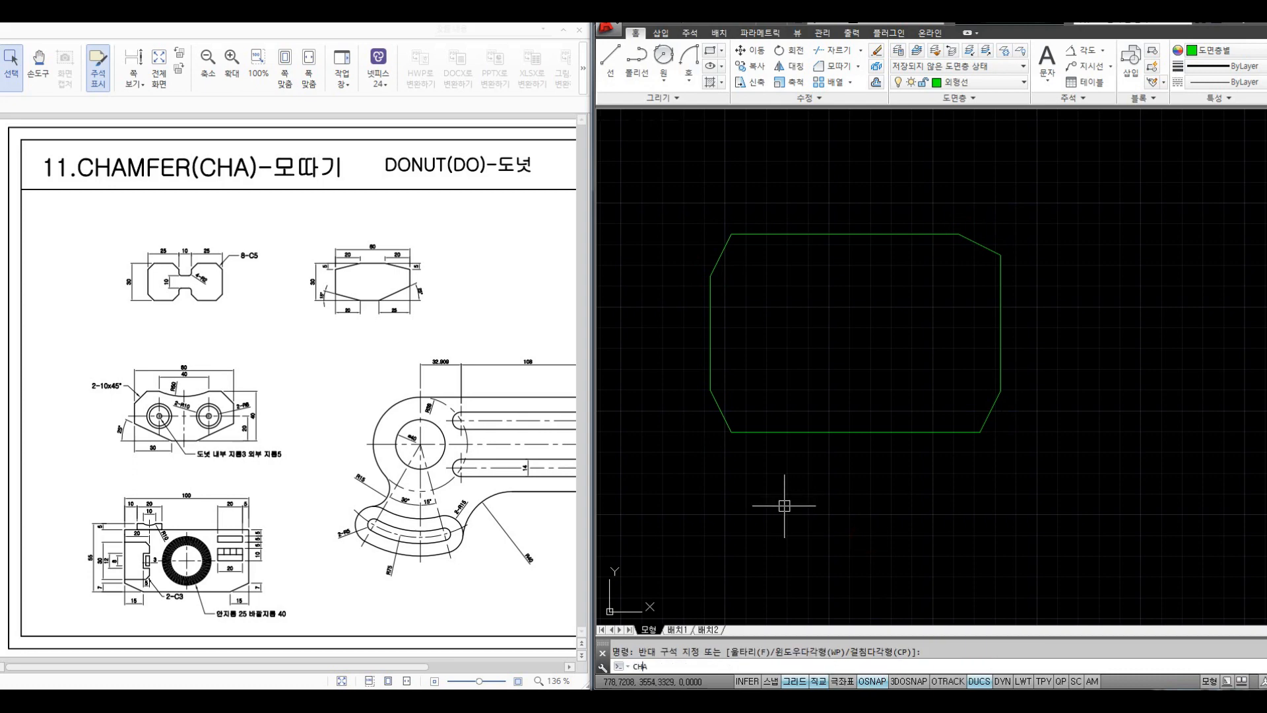
{"action": "key", "text": "Return"}
{"action": "type", "text": "T"}
{"action": "key", "text": "Return"}
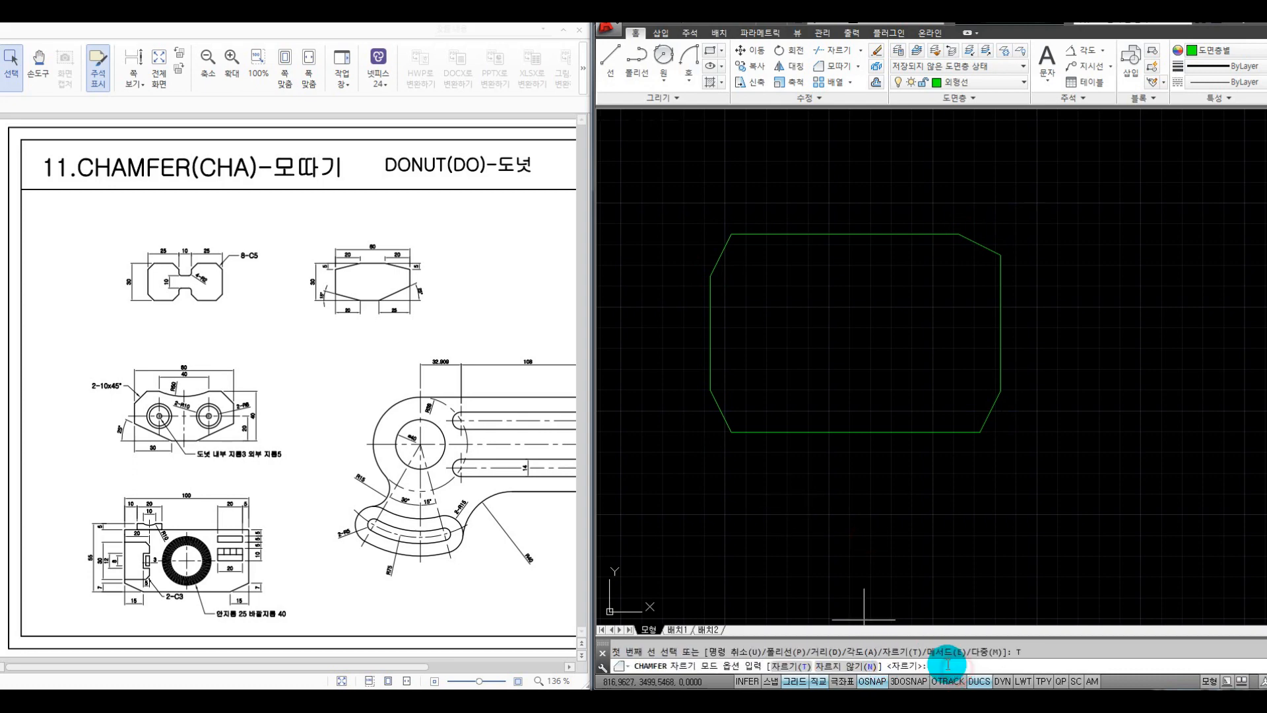
{"action": "key", "text": "ctrl+alt+d"}
{"action": "mouse_move", "coordinate": [801, 655]}
{"action": "left_mouse_down"}
{"action": "mouse_move", "coordinate": [766, 650]}
{"action": "mouse_move", "coordinate": [785, 682]}
{"action": "mouse_move", "coordinate": [803, 663]}
{"action": "left_mouse_up"}
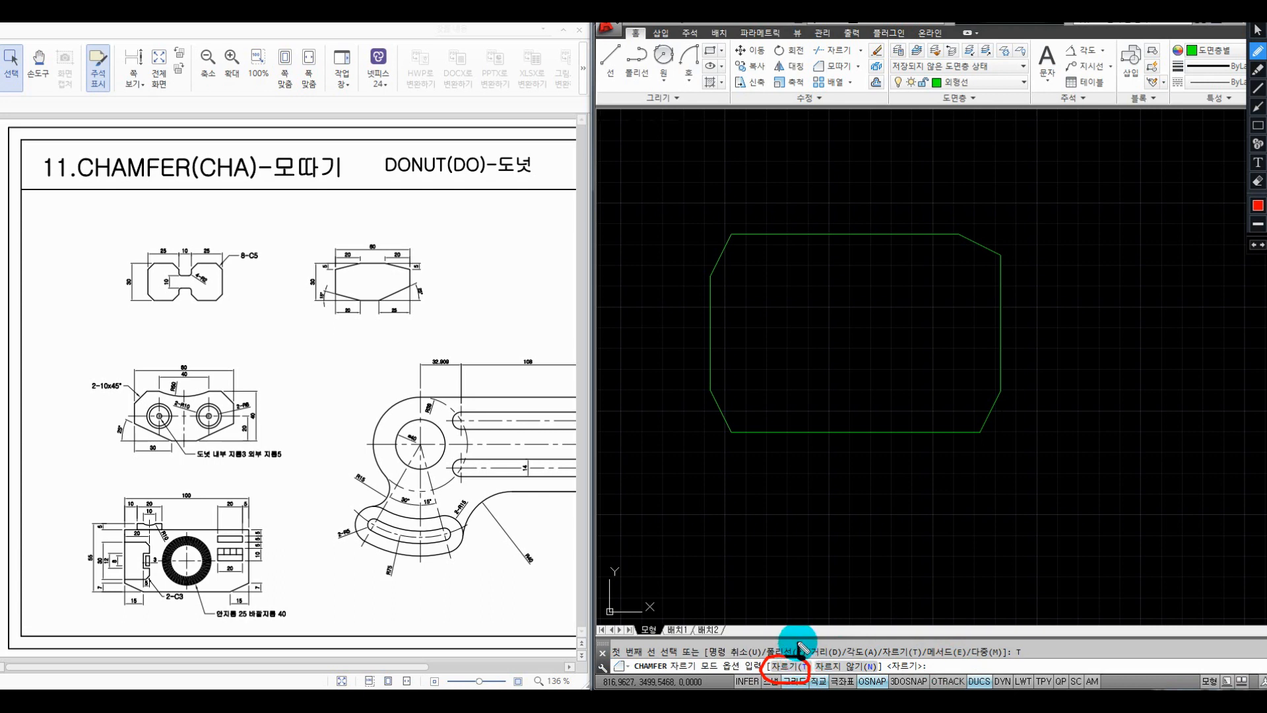
{"action": "left_click_drag", "start_coordinate": [799, 652], "coordinate": [800, 589]}
{"action": "left_click_drag", "start_coordinate": [739, 538], "coordinate": [743, 559]}
{"action": "mouse_move", "coordinate": [812, 672]}
{"action": "left_mouse_down"}
{"action": "mouse_move", "coordinate": [884, 674]}
{"action": "mouse_move", "coordinate": [862, 653]}
{"action": "mouse_move", "coordinate": [817, 652]}
{"action": "mouse_move", "coordinate": [816, 673]}
{"action": "mouse_move", "coordinate": [854, 586]}
{"action": "mouse_move", "coordinate": [858, 517]}
{"action": "mouse_move", "coordinate": [916, 513]}
{"action": "left_mouse_up"}
{"action": "left_click_drag", "start_coordinate": [916, 513], "coordinate": [902, 524]}
{"action": "left_click_drag", "start_coordinate": [1046, 481], "coordinate": [977, 529]}
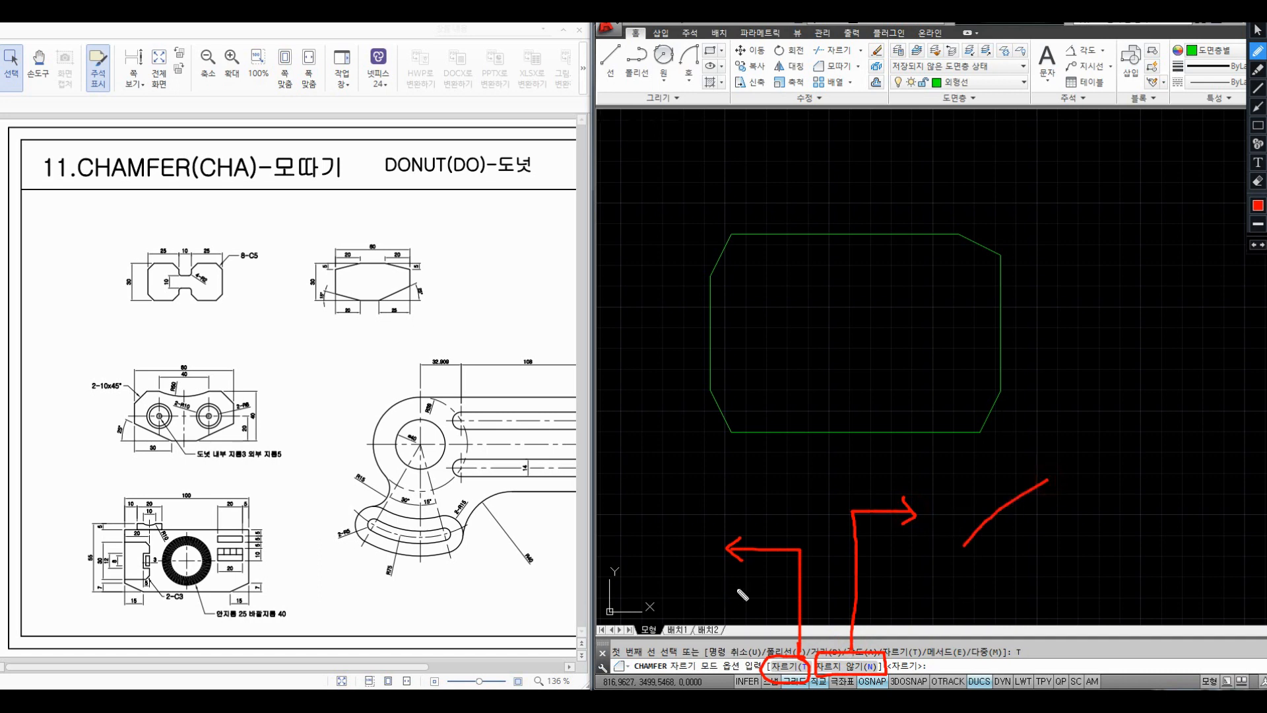
{"action": "left_click_drag", "start_coordinate": [732, 560], "coordinate": [720, 551]}
{"action": "left_click_drag", "start_coordinate": [1085, 533], "coordinate": [1043, 481]}
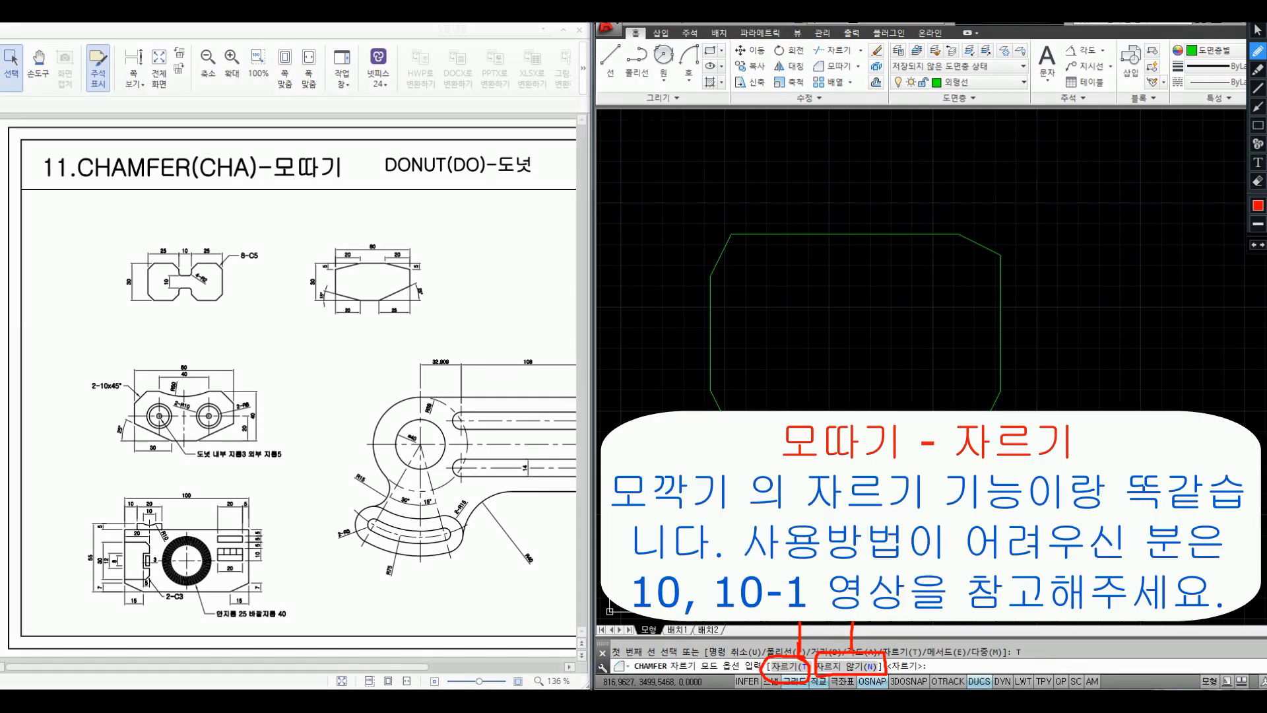
{"action": "key", "text": "Escape"}
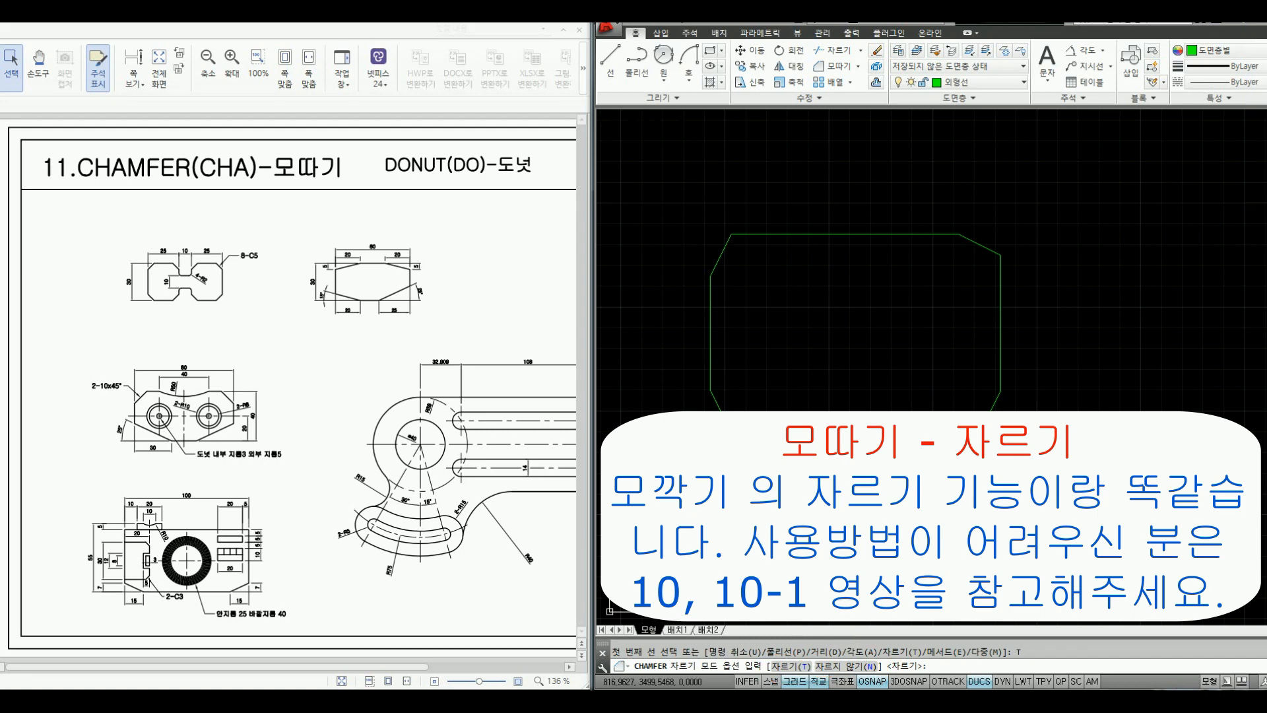
{"action": "key", "text": "Escape"}
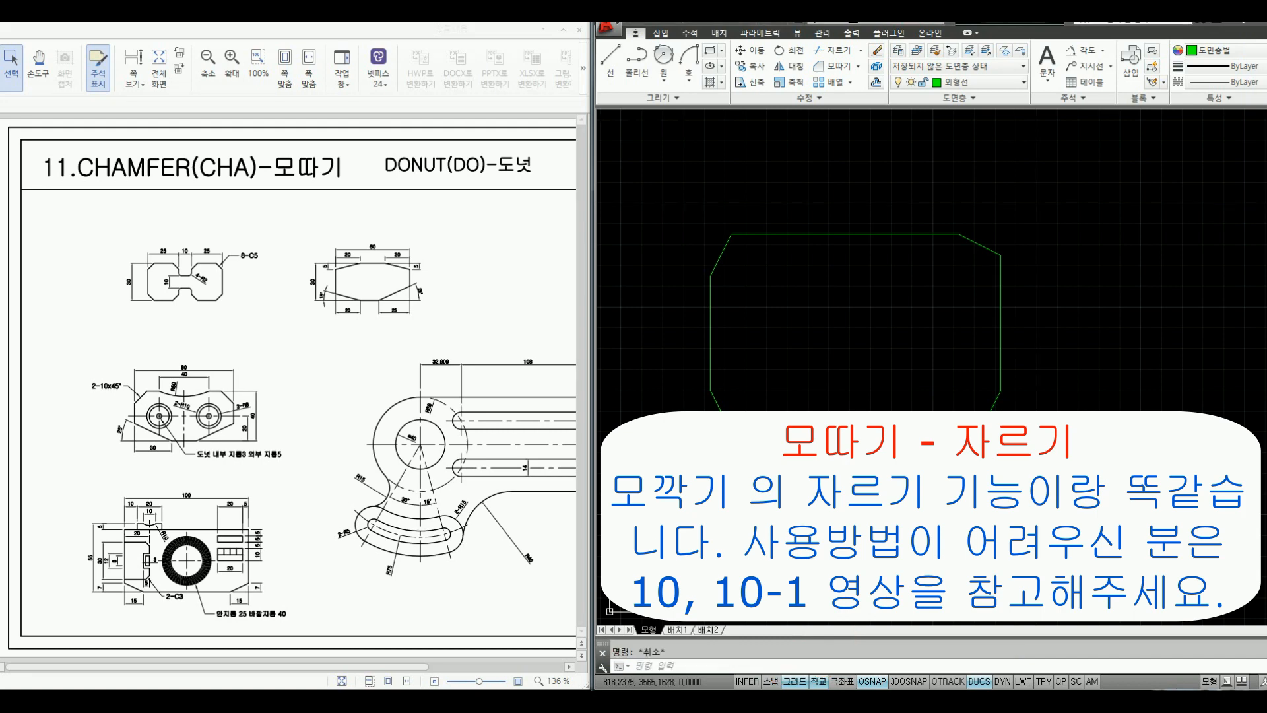
- Undo all the corner chamfers on the rectangle
{"action": "key", "text": "ctrl+z"}
{"action": "key", "text": "ctrl+z"}
{"action": "key", "text": "ctrl+z"}
- Set the Chamfer command's first distance to 10 and second distance to 20
{"action": "type", "text": "C"}
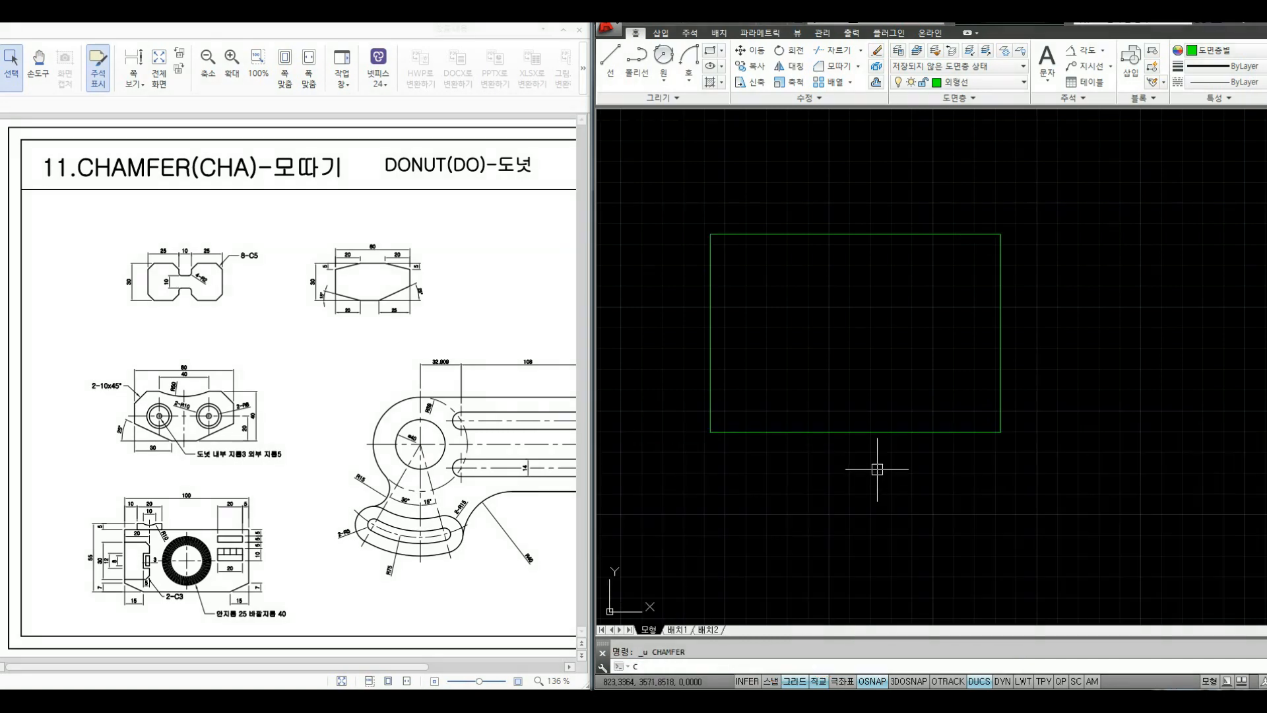
{"action": "type", "text": "HA"}
{"action": "key", "text": "Return"}
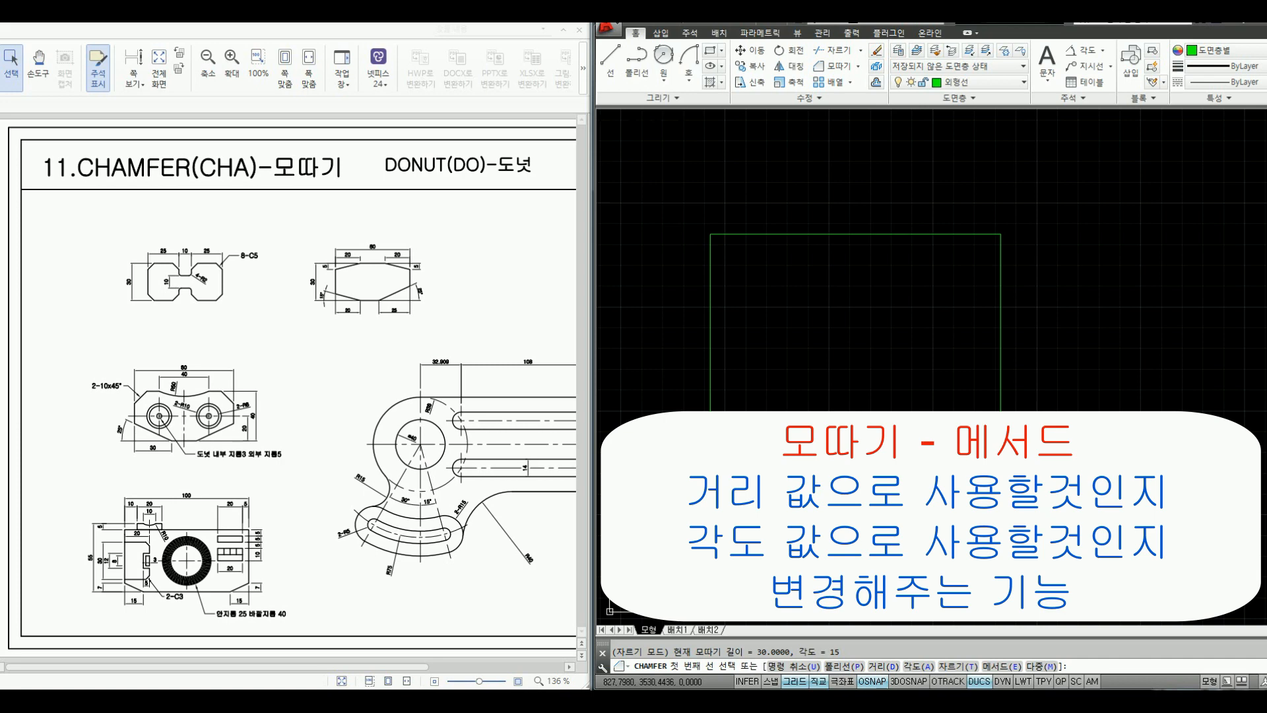
{"action": "left_click", "coordinate": [889, 668]}
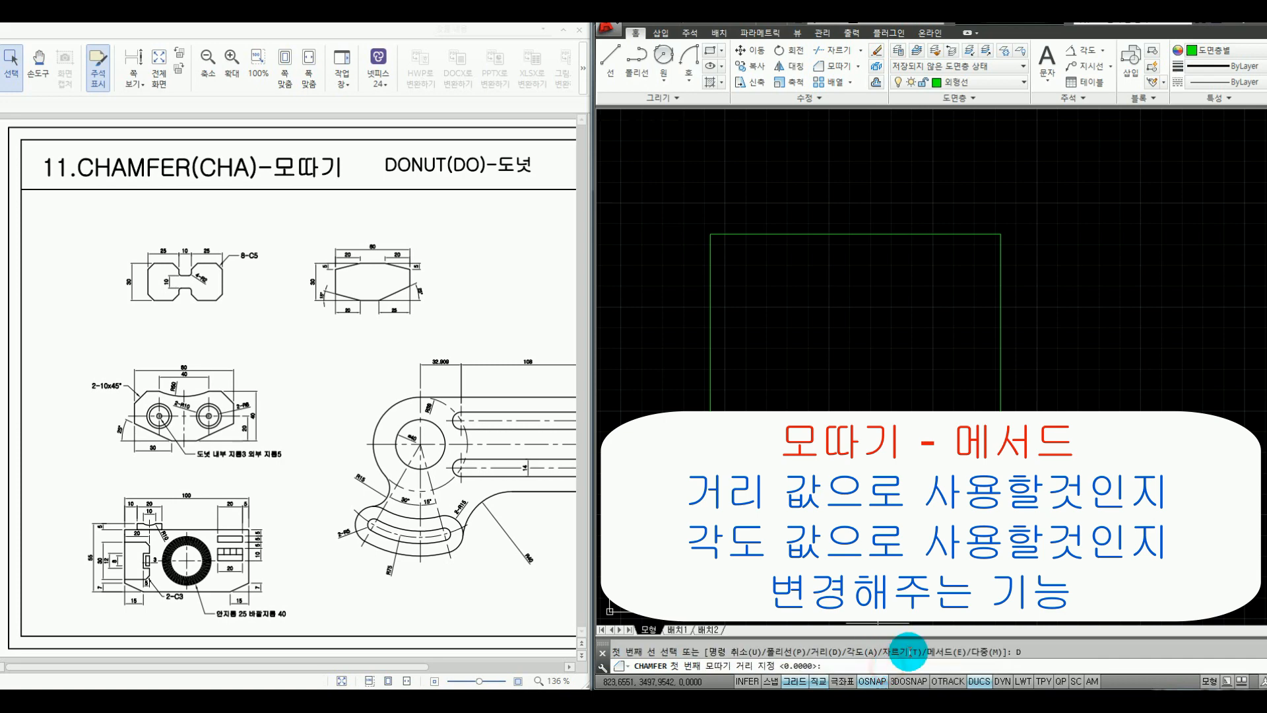
{"action": "type", "text": "10"}
{"action": "key", "text": "Return"}
{"action": "type", "text": "20"}
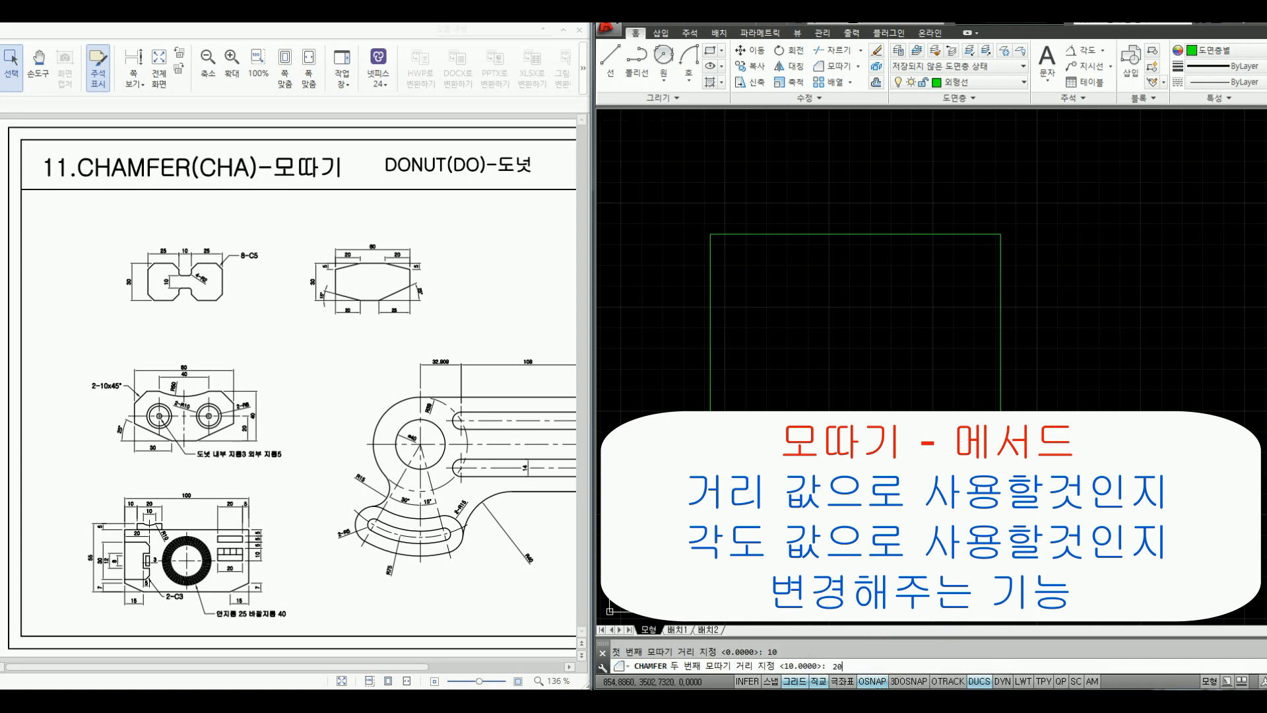
{"action": "key", "text": "Return"}
{"action": "key", "text": "ctrl+alt+d"}
{"action": "mouse_move", "coordinate": [413, 285]}
{"action": "left_mouse_down"}
{"action": "mouse_move", "coordinate": [506, 317]}
{"action": "mouse_move", "coordinate": [507, 304]}
{"action": "left_mouse_up"}
{"action": "left_click_drag", "start_coordinate": [503, 270], "coordinate": [501, 339]}
{"action": "left_click_drag", "start_coordinate": [429, 431], "coordinate": [431, 452]}
{"action": "left_click_drag", "start_coordinate": [491, 403], "coordinate": [495, 406]}
{"action": "left_click_drag", "start_coordinate": [444, 536], "coordinate": [432, 558]}
{"action": "left_click_drag", "start_coordinate": [500, 531], "coordinate": [525, 529]}
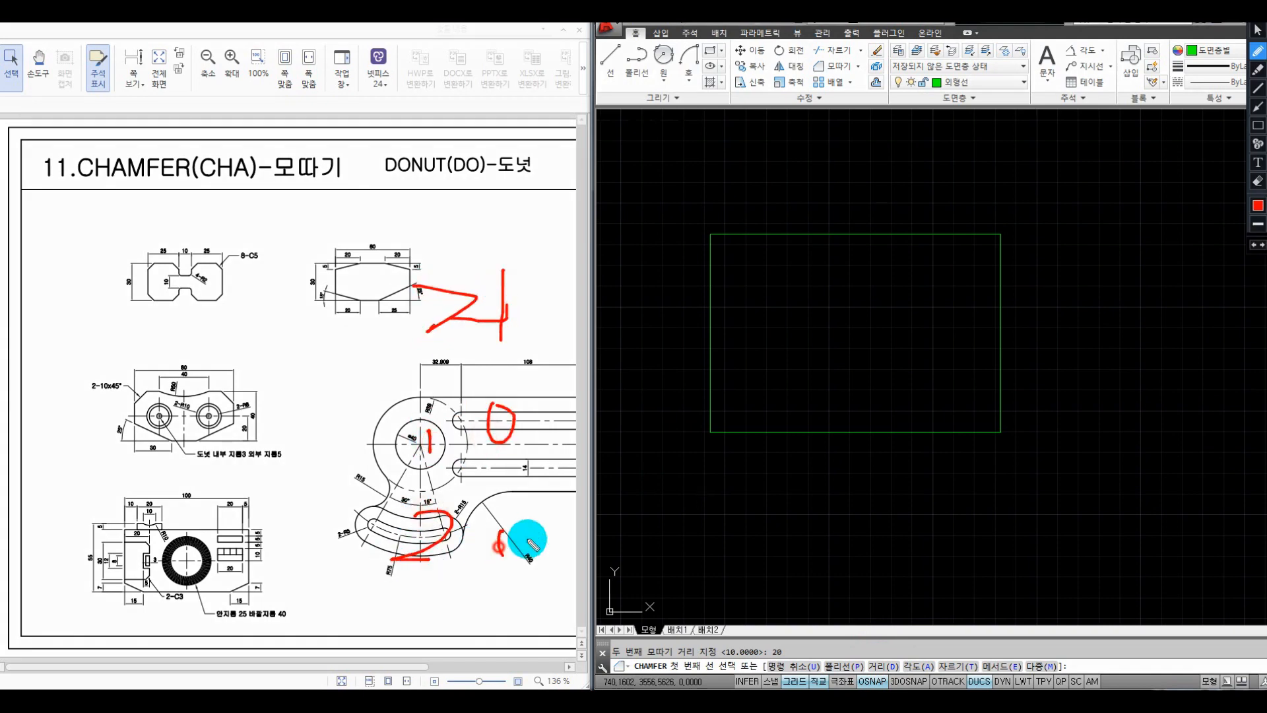
{"action": "mouse_move", "coordinate": [549, 250]}
{"action": "left_mouse_down"}
{"action": "mouse_move", "coordinate": [330, 537]}
{"action": "mouse_move", "coordinate": [541, 605]}
{"action": "mouse_move", "coordinate": [535, 254]}
{"action": "left_mouse_up"}
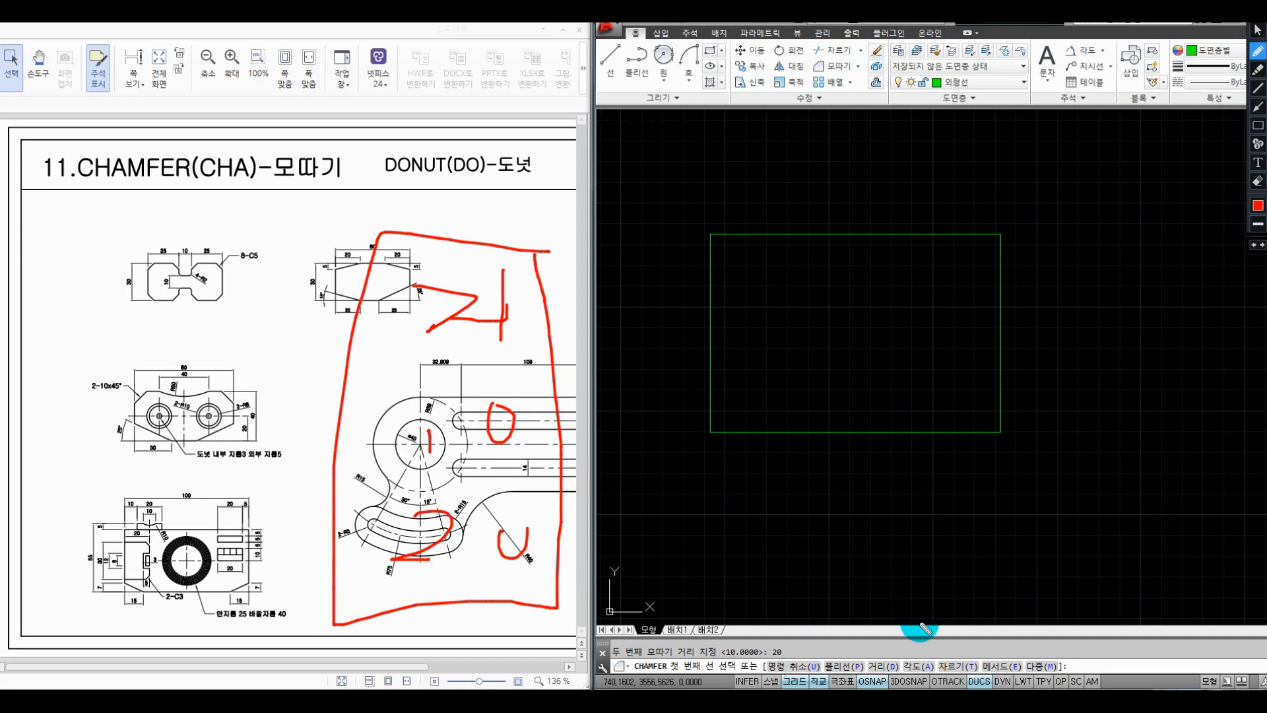
{"action": "key", "text": "Escape"}
- Set the Chamfer command's angle method to a length of 30 and an angle of 15 degrees
{"action": "left_click", "coordinate": [914, 662]}
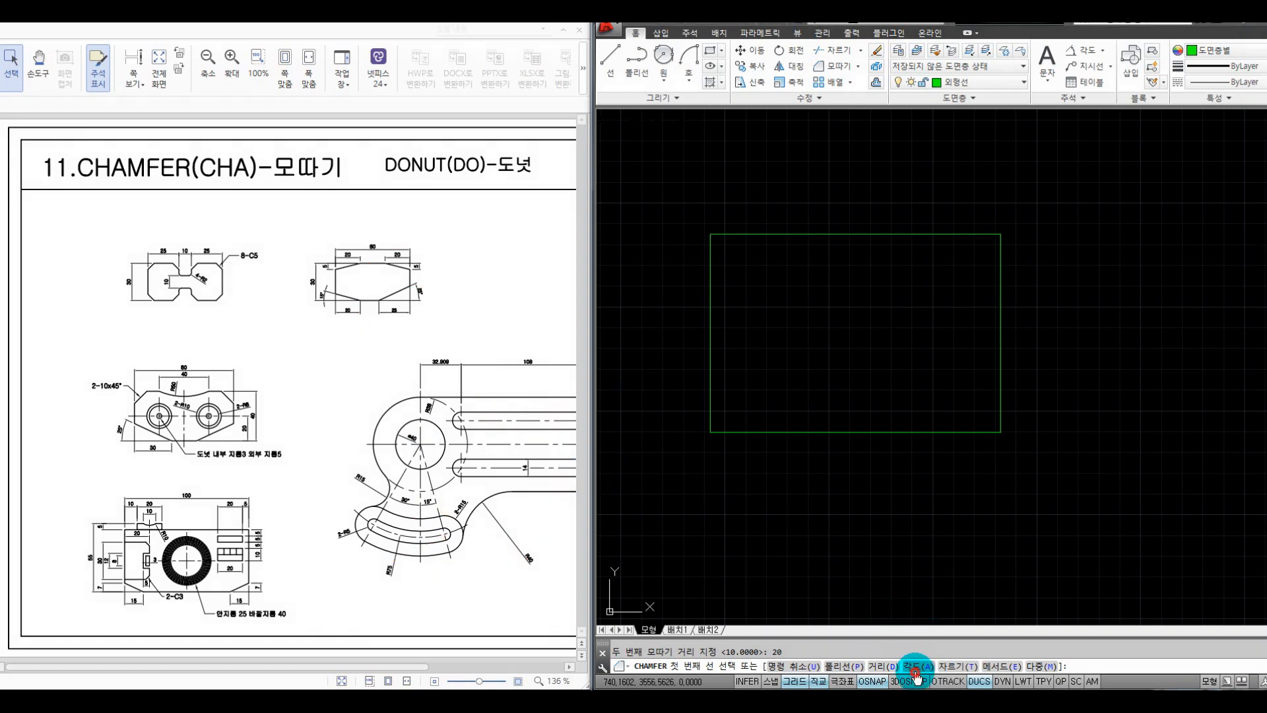
{"action": "type", "text": "30"}
{"action": "key", "text": "Return"}
{"action": "type", "text": "15"}
{"action": "key", "text": "Return"}
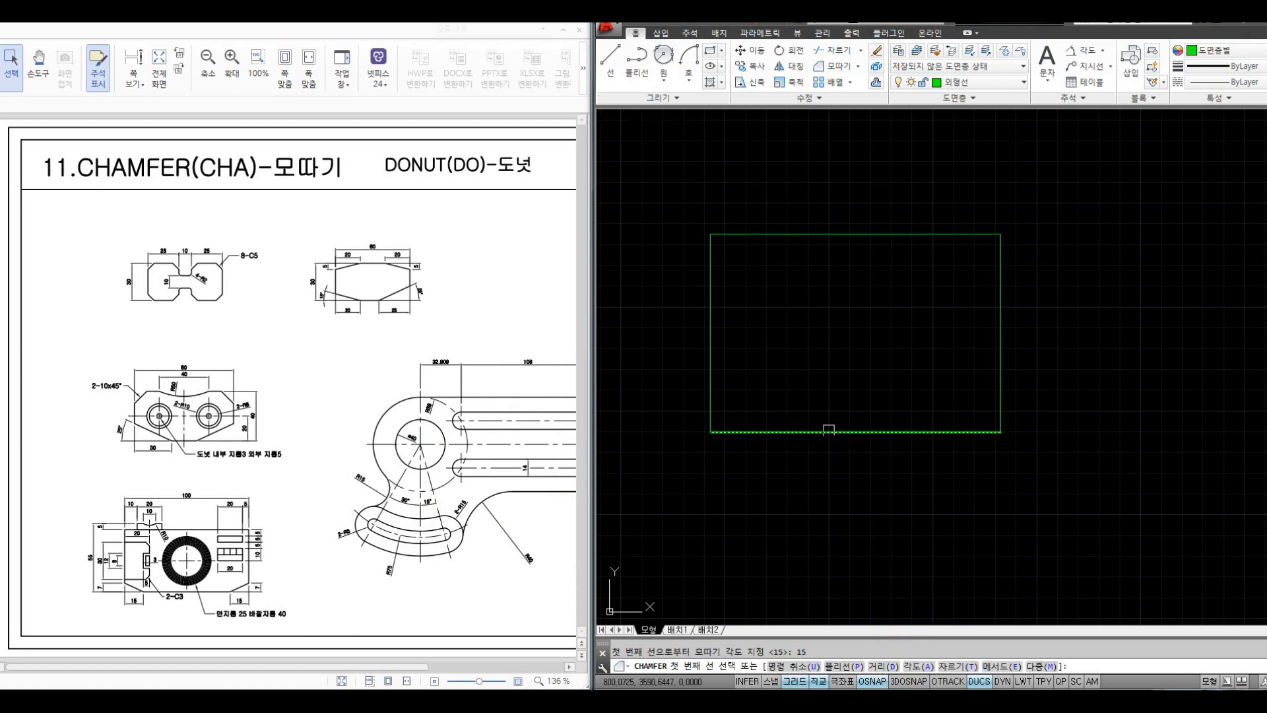
{"action": "key", "text": "ctrl+alt+d"}
{"action": "mouse_move", "coordinate": [532, 253]}
{"action": "left_mouse_down"}
{"action": "mouse_move", "coordinate": [555, 273]}
{"action": "mouse_move", "coordinate": [528, 301]}
{"action": "left_mouse_up"}
{"action": "left_click_drag", "start_coordinate": [612, 254], "coordinate": [625, 248]}
{"action": "left_click_drag", "start_coordinate": [538, 383], "coordinate": [534, 428]}
{"action": "mouse_move", "coordinate": [594, 379]}
{"action": "left_mouse_down"}
{"action": "mouse_move", "coordinate": [581, 412]}
{"action": "mouse_move", "coordinate": [618, 382]}
{"action": "left_mouse_up"}
{"action": "mouse_move", "coordinate": [646, 213]}
{"action": "left_mouse_down"}
{"action": "mouse_move", "coordinate": [477, 203]}
{"action": "mouse_move", "coordinate": [693, 444]}
{"action": "mouse_move", "coordinate": [679, 197]}
{"action": "left_mouse_up"}
{"action": "left_click_drag", "start_coordinate": [540, 150], "coordinate": [597, 172]}
{"action": "left_click_drag", "start_coordinate": [581, 178], "coordinate": [591, 191]}
{"action": "mouse_move", "coordinate": [231, 155]}
{"action": "left_mouse_down"}
{"action": "mouse_move", "coordinate": [244, 179]}
{"action": "mouse_move", "coordinate": [284, 161]}
{"action": "left_mouse_up"}
{"action": "left_click_drag", "start_coordinate": [284, 141], "coordinate": [286, 185]}
{"action": "mouse_move", "coordinate": [227, 278]}
{"action": "left_mouse_down"}
{"action": "mouse_move", "coordinate": [227, 307]}
{"action": "mouse_move", "coordinate": [264, 283]}
{"action": "left_mouse_up"}
{"action": "left_click_drag", "start_coordinate": [214, 384], "coordinate": [243, 415]}
{"action": "left_click_drag", "start_coordinate": [263, 388], "coordinate": [268, 417]}
{"action": "mouse_move", "coordinate": [231, 184]}
{"action": "left_mouse_down"}
{"action": "mouse_move", "coordinate": [183, 269]}
{"action": "mouse_move", "coordinate": [319, 452]}
{"action": "mouse_move", "coordinate": [332, 173]}
{"action": "left_mouse_up"}
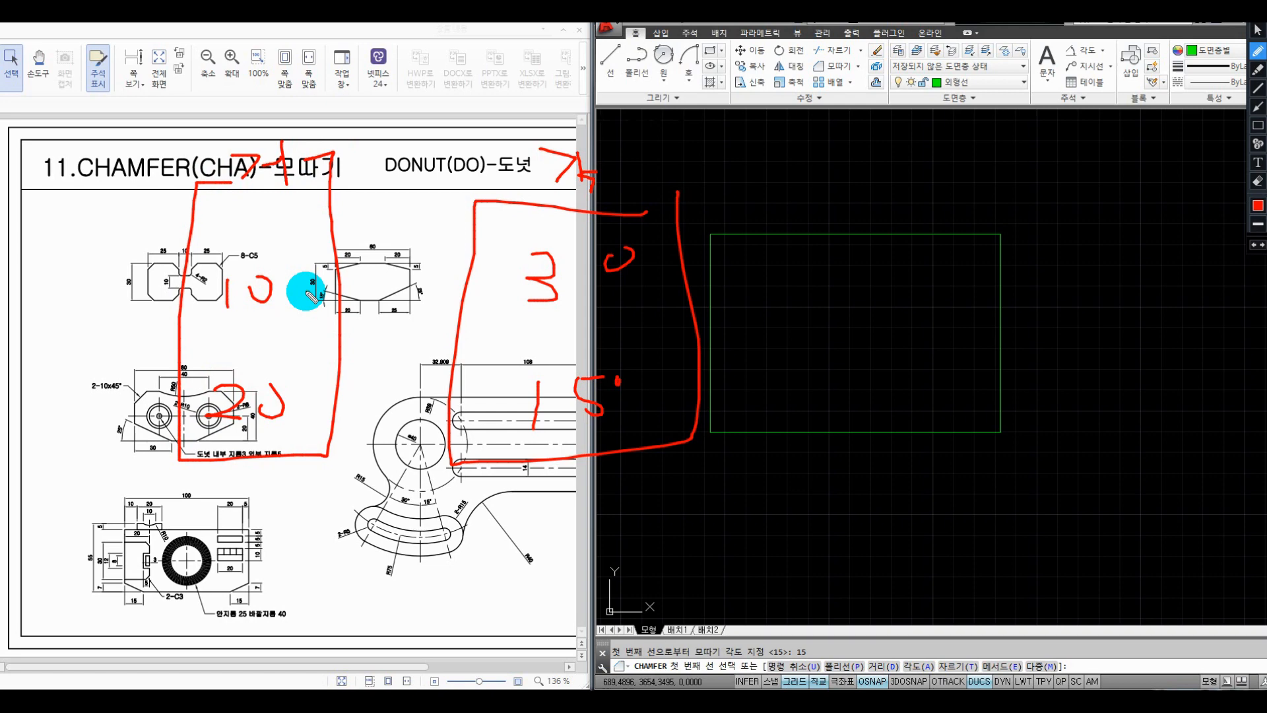
{"action": "left_click_drag", "start_coordinate": [421, 486], "coordinate": [359, 502]}
{"action": "left_click_drag", "start_coordinate": [362, 430], "coordinate": [413, 429]}
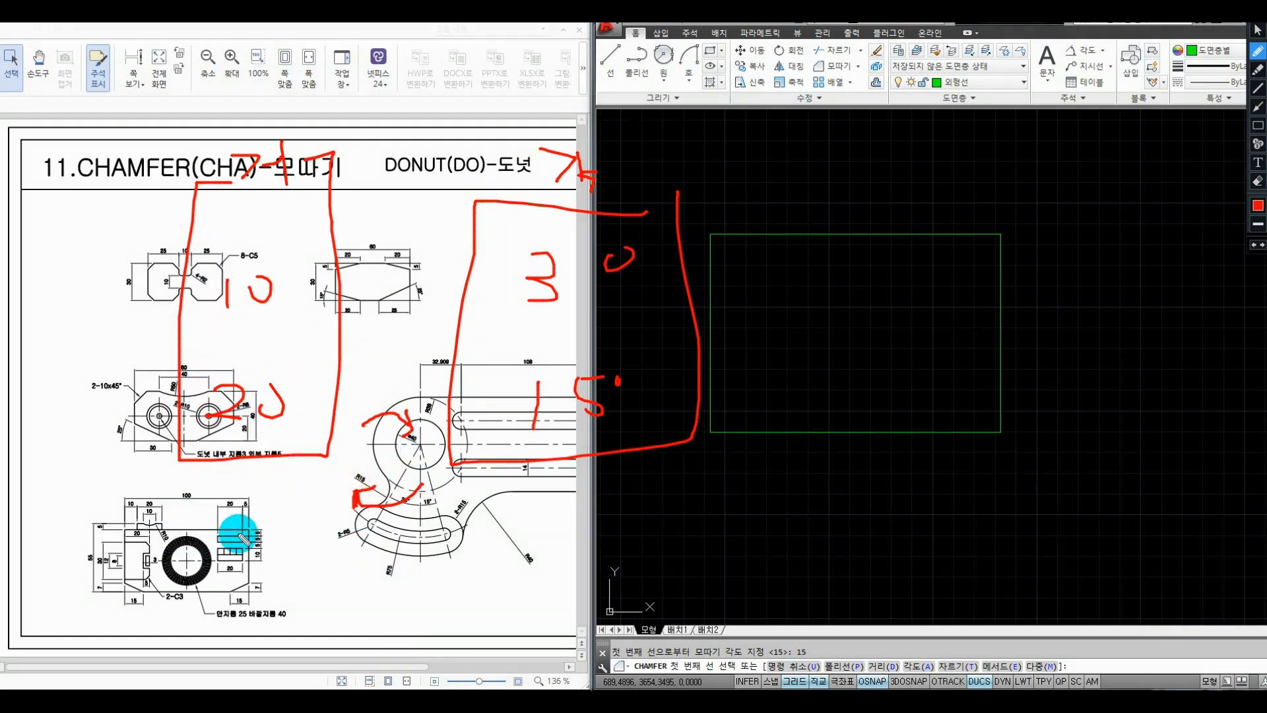
- Chamfer the rectangle's lower-left corner with the angle method, selecting the bottom edge first and the left edge second
{"action": "mouse_move", "coordinate": [877, 661]}
{"action": "left_mouse_down"}
{"action": "mouse_move", "coordinate": [885, 671]}
{"action": "mouse_move", "coordinate": [876, 645]}
{"action": "left_mouse_up"}
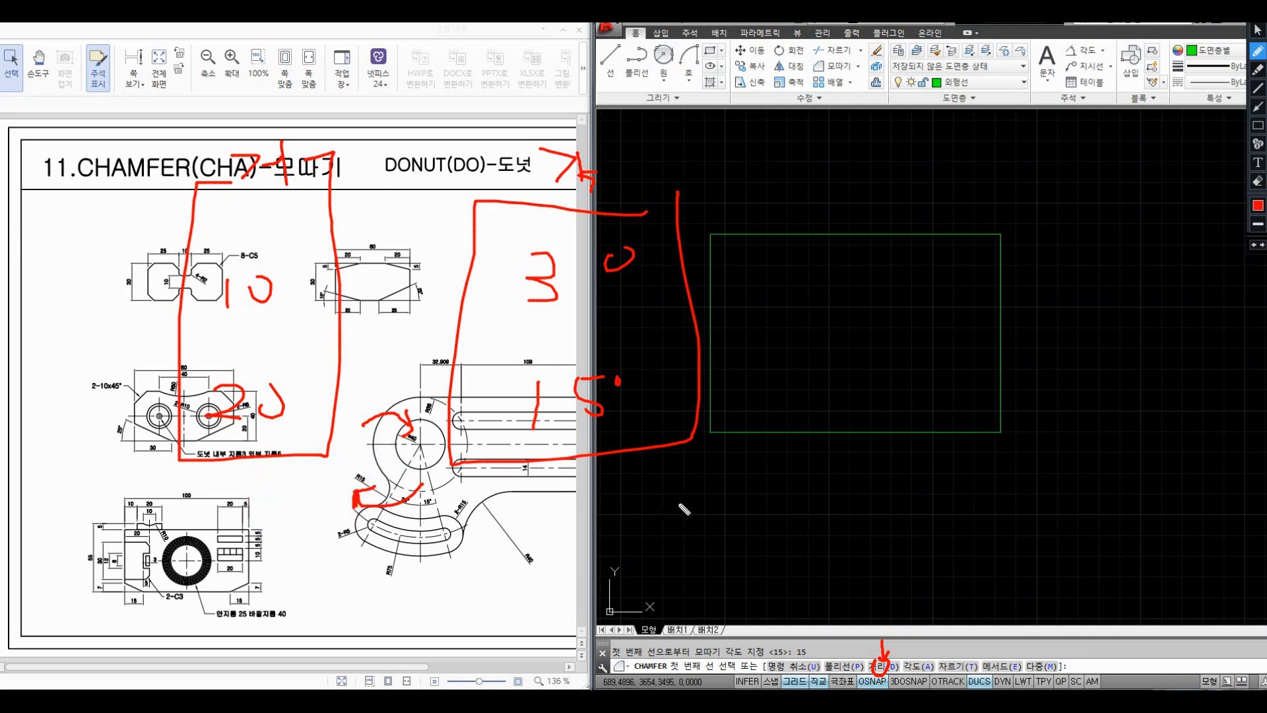
{"action": "key", "text": "Escape"}
{"action": "left_click", "coordinate": [756, 489]}
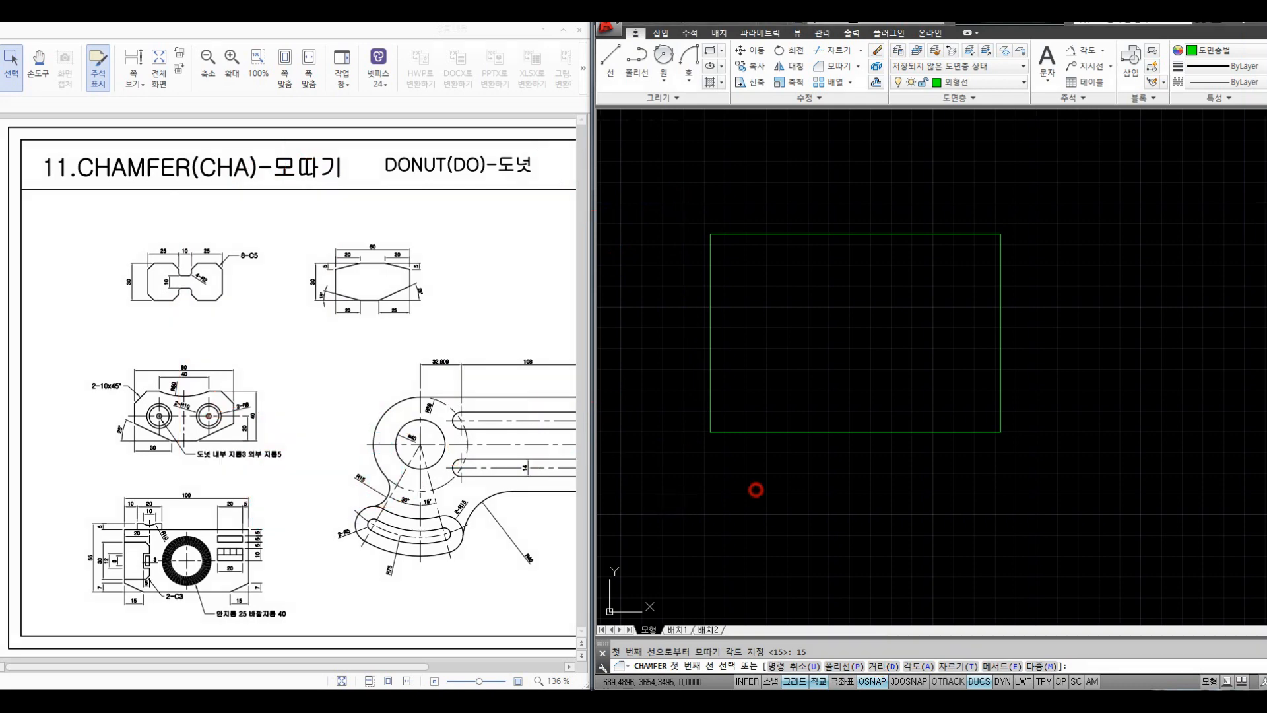
{"action": "left_click", "coordinate": [747, 431]}
{"action": "left_click", "coordinate": [710, 404]}
- Switch the Chamfer method to Distance and chamfer the rectangle's upper-left corner, selecting the left edge before the top edge
{"action": "key", "text": "space"}
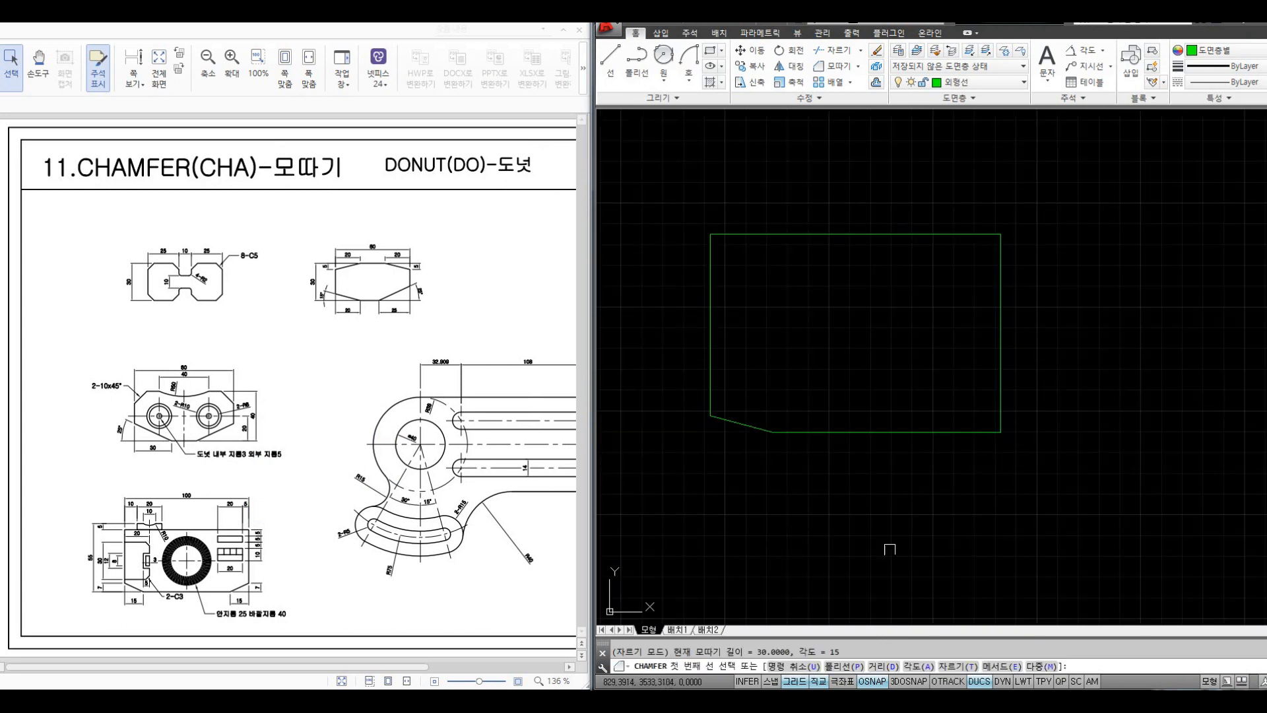
{"action": "left_click", "coordinate": [998, 665]}
{"action": "key", "text": "ctrl+alt+d"}
{"action": "mouse_move", "coordinate": [841, 658]}
{"action": "left_mouse_down"}
{"action": "mouse_move", "coordinate": [830, 668]}
{"action": "mouse_move", "coordinate": [850, 662]}
{"action": "left_mouse_up"}
{"action": "left_click_drag", "start_coordinate": [774, 650], "coordinate": [763, 646]}
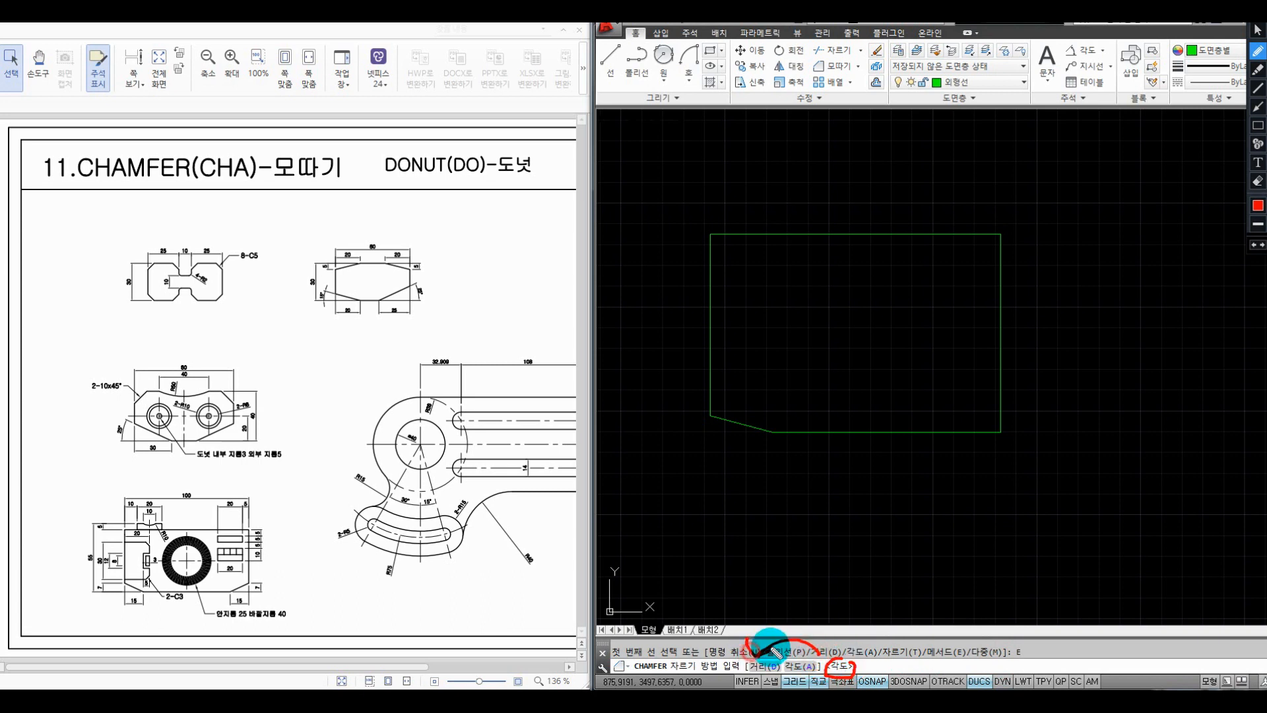
{"action": "key", "text": "Escape"}
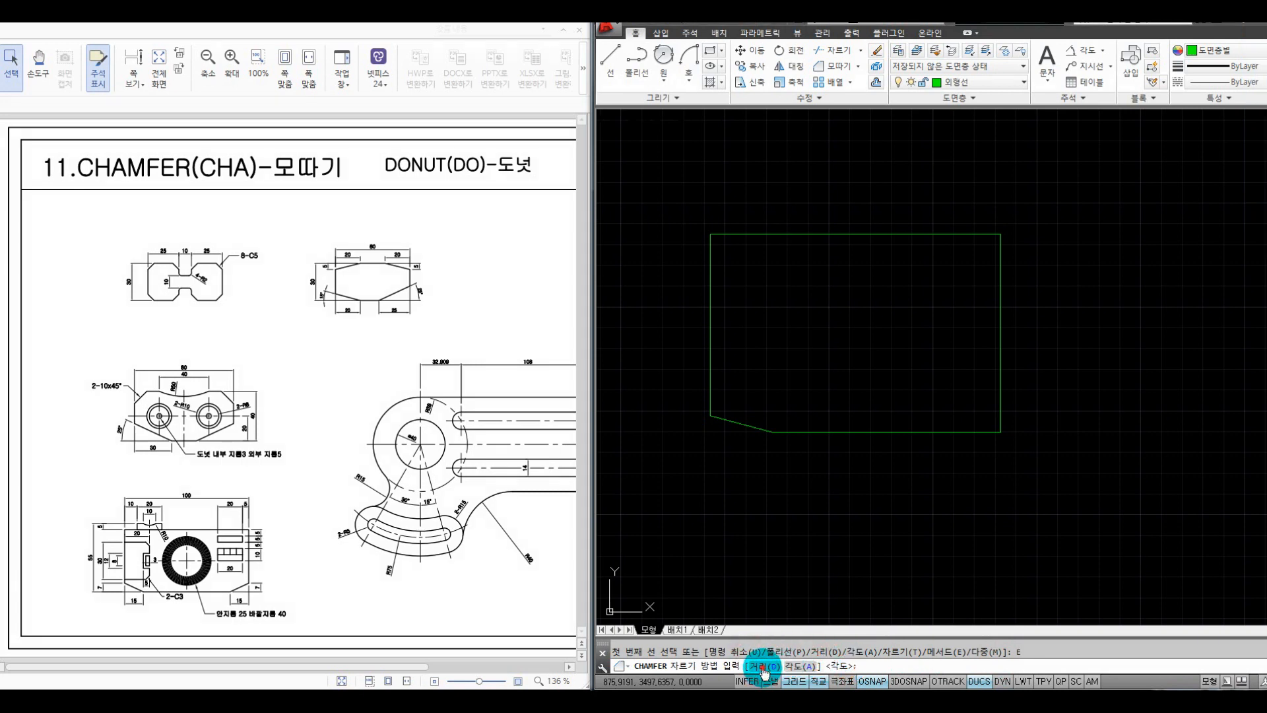
{"action": "left_click", "coordinate": [764, 668]}
{"action": "left_click", "coordinate": [710, 255]}
{"action": "left_click", "coordinate": [740, 235]}
{"action": "middle_click_drag", "start_coordinate": [924, 354], "coordinate": [901, 375]}
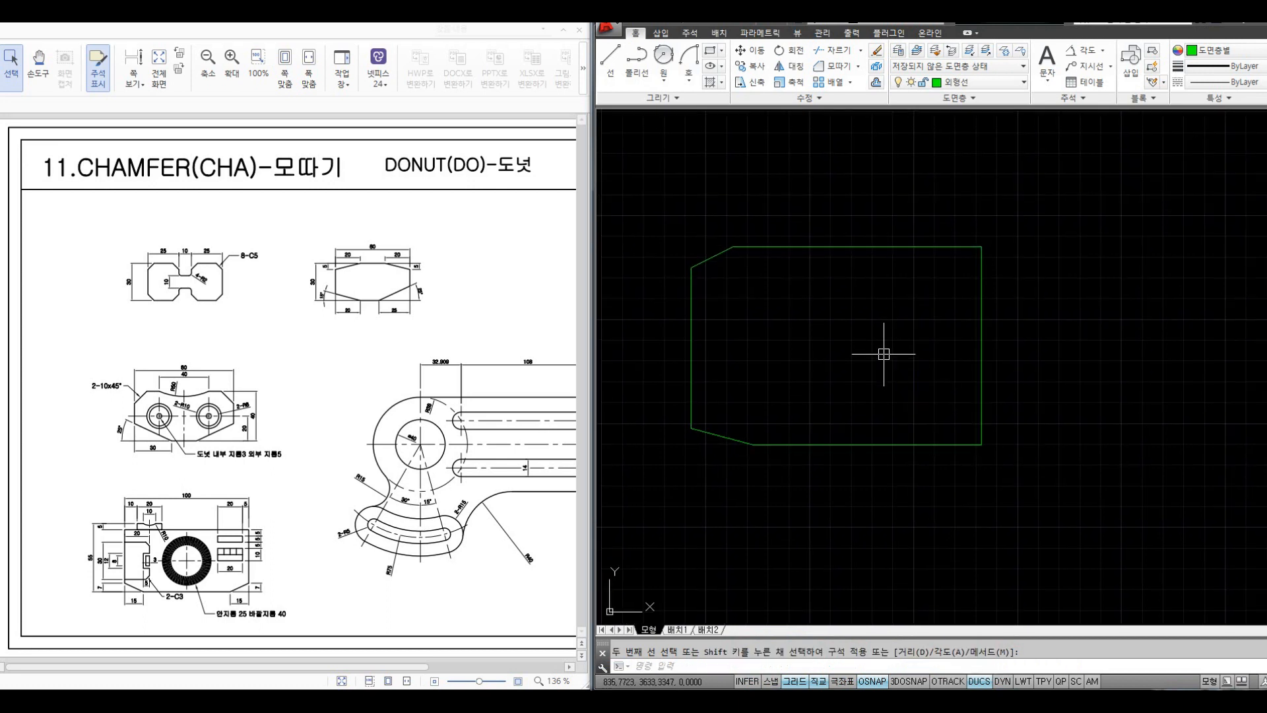
- Switch the Chamfer method to Angle and chamfer the rectangle's upper-right corner, selecting the top edge before the right edge
{"action": "key", "text": "space"}
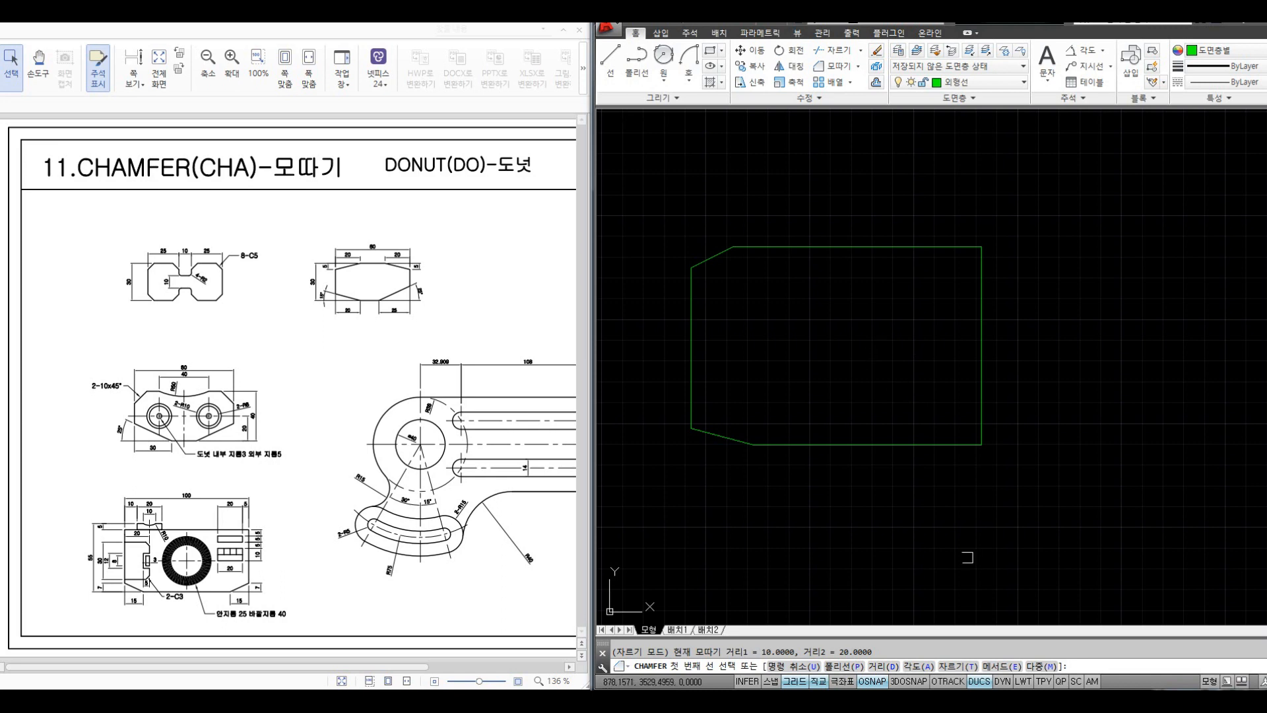
{"action": "left_click", "coordinate": [1002, 666]}
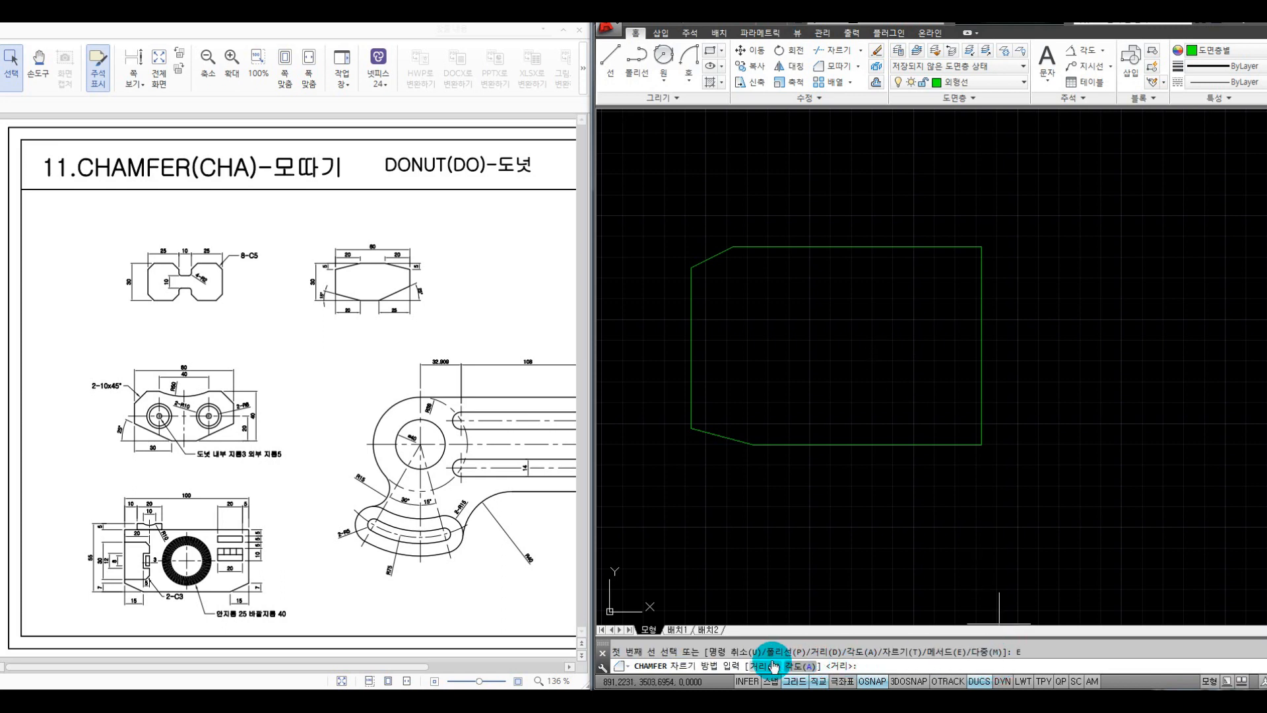
{"action": "left_click", "coordinate": [797, 669]}
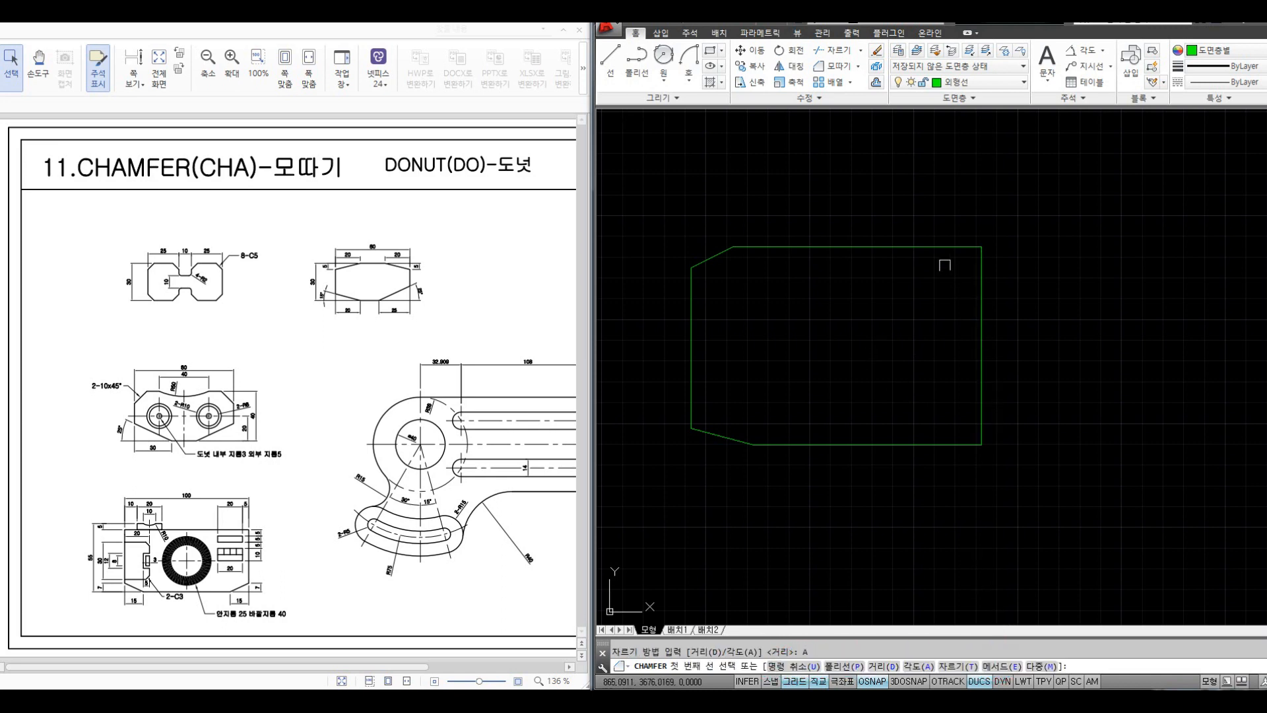
{"action": "left_click", "coordinate": [942, 249]}
{"action": "left_click", "coordinate": [975, 270]}
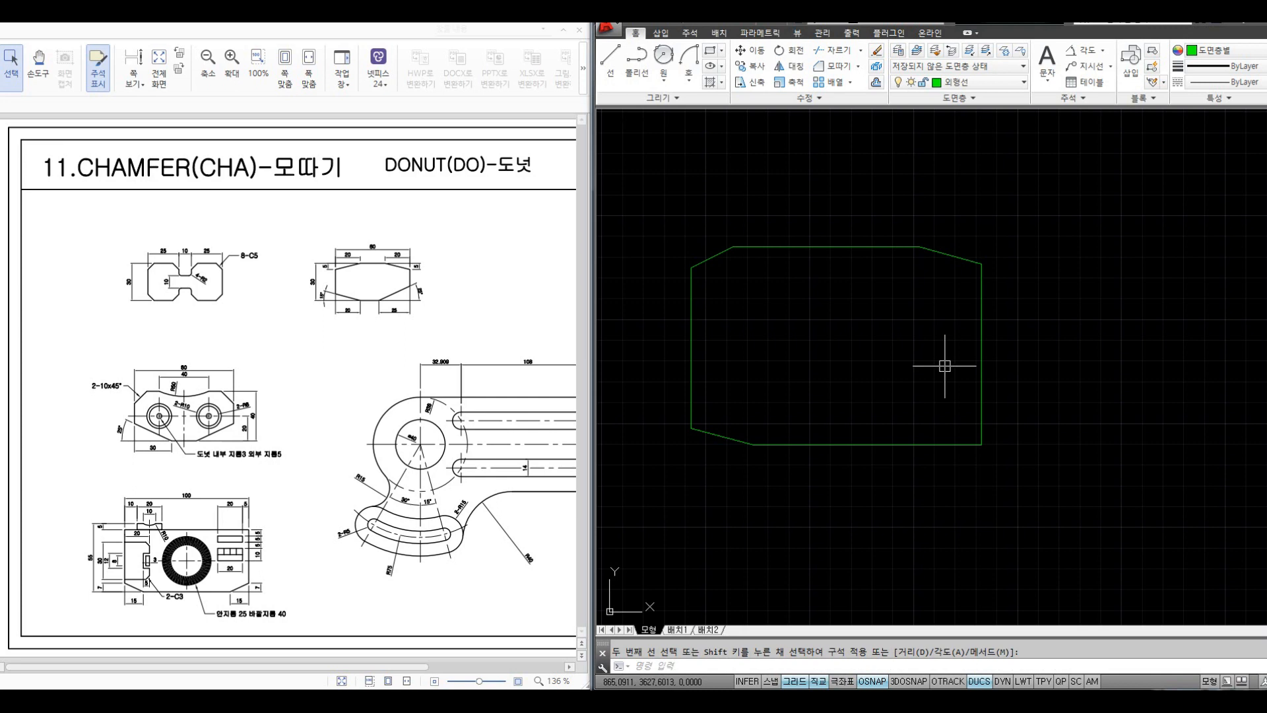
- Undo the three corner chamfers on the rectangle
{"action": "key", "text": "ctrl+z"}
{"action": "key", "text": "ctrl+z"}
{"action": "key", "text": "ctrl+z"}
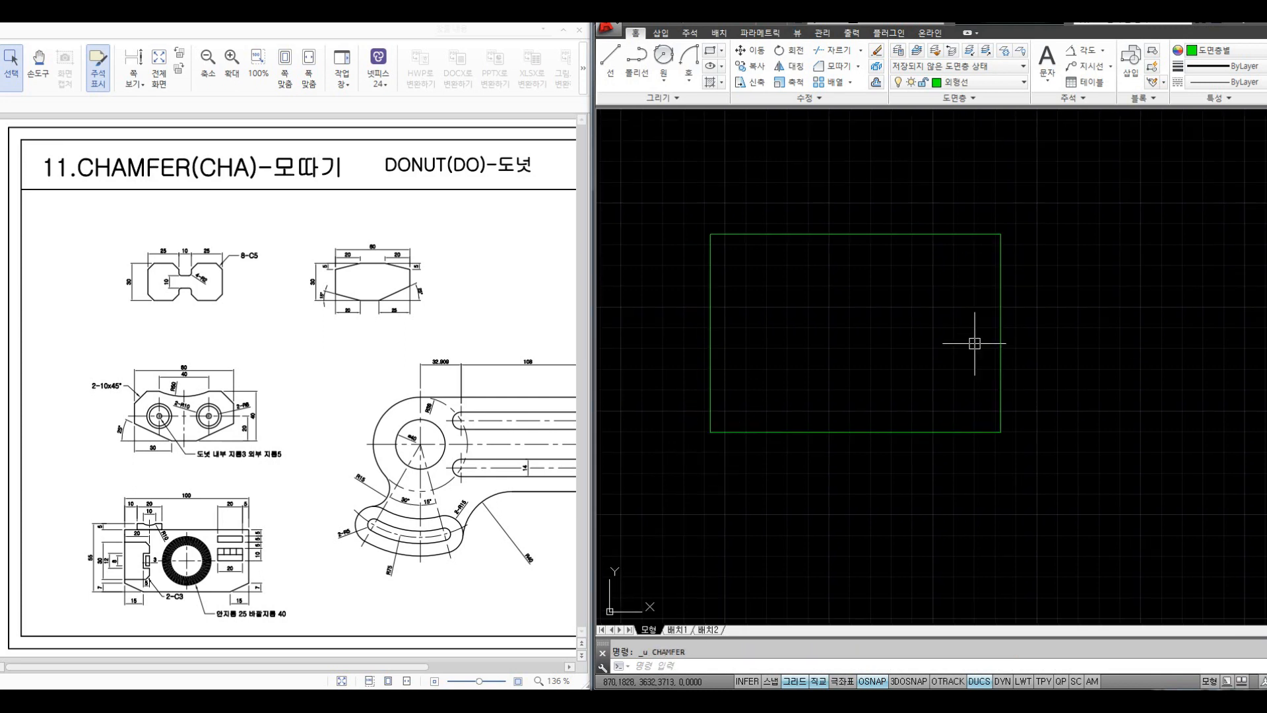
- Chamfer all corners of the rectangle at once with the Polyline option, using 10 for both distances
{"action": "key", "text": "Return"}
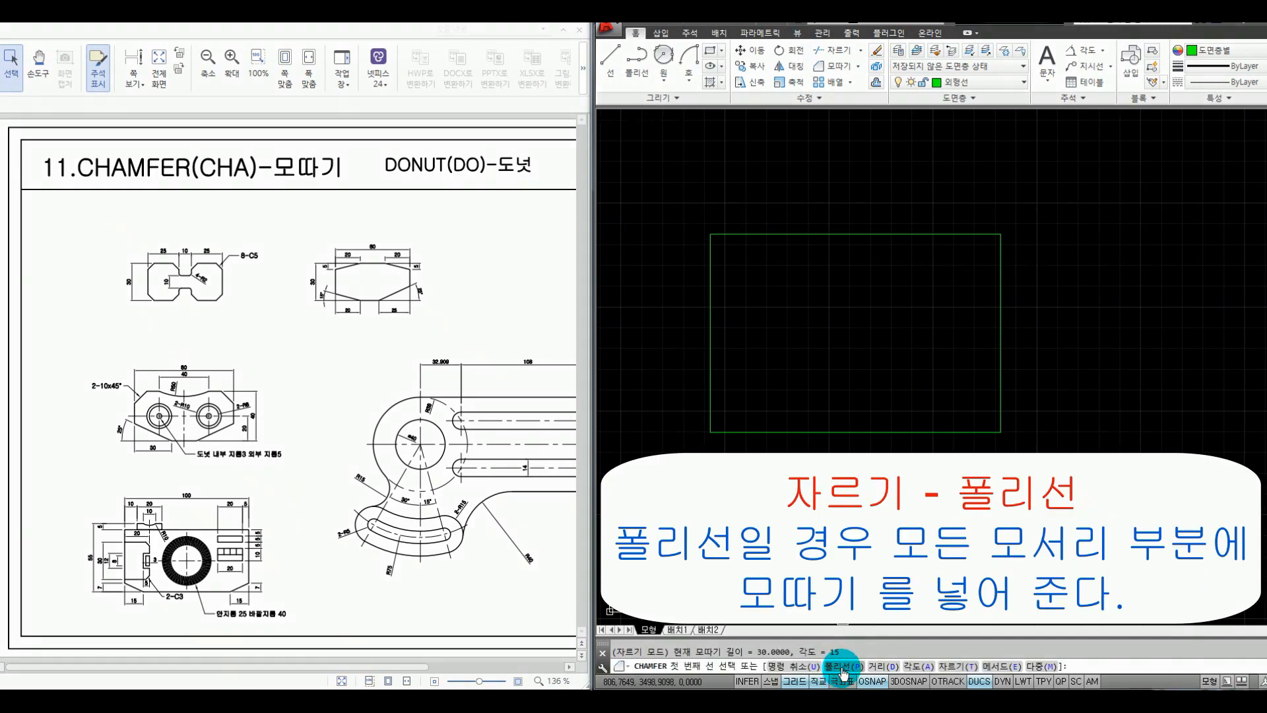
{"action": "left_click", "coordinate": [841, 667]}
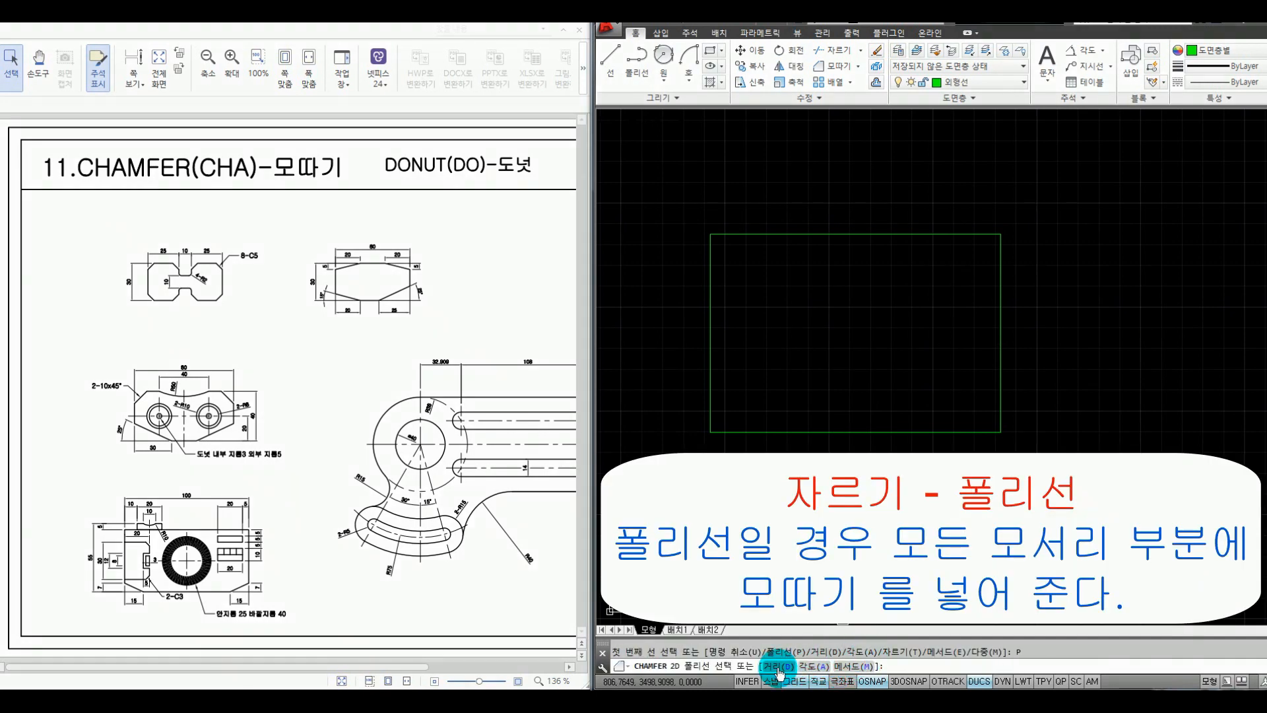
{"action": "type", "text": "10"}
{"action": "key", "text": "Return"}
{"action": "type", "text": "10"}
{"action": "key", "text": "Return"}
{"action": "left_click", "coordinate": [749, 432]}
{"action": "left_click", "coordinate": [749, 432]}
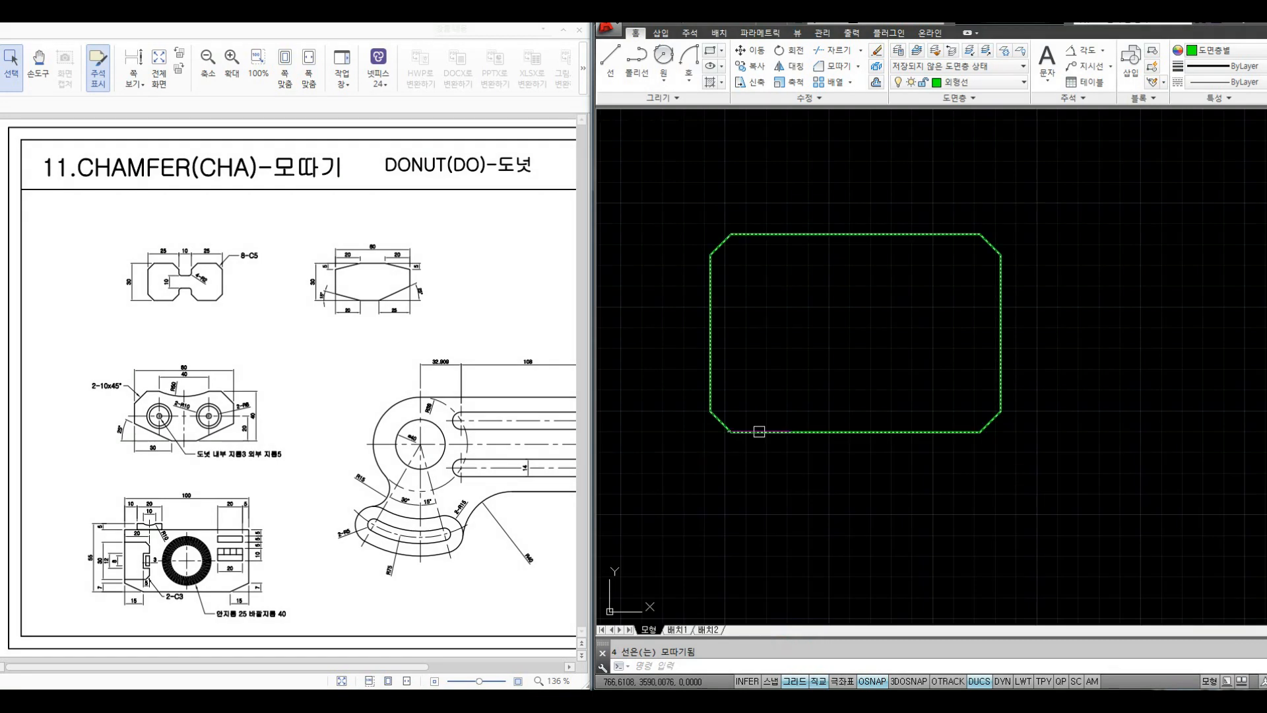
- Undo the polyline chamfer on the rectangle
{"action": "key", "text": "ctrl+z"}
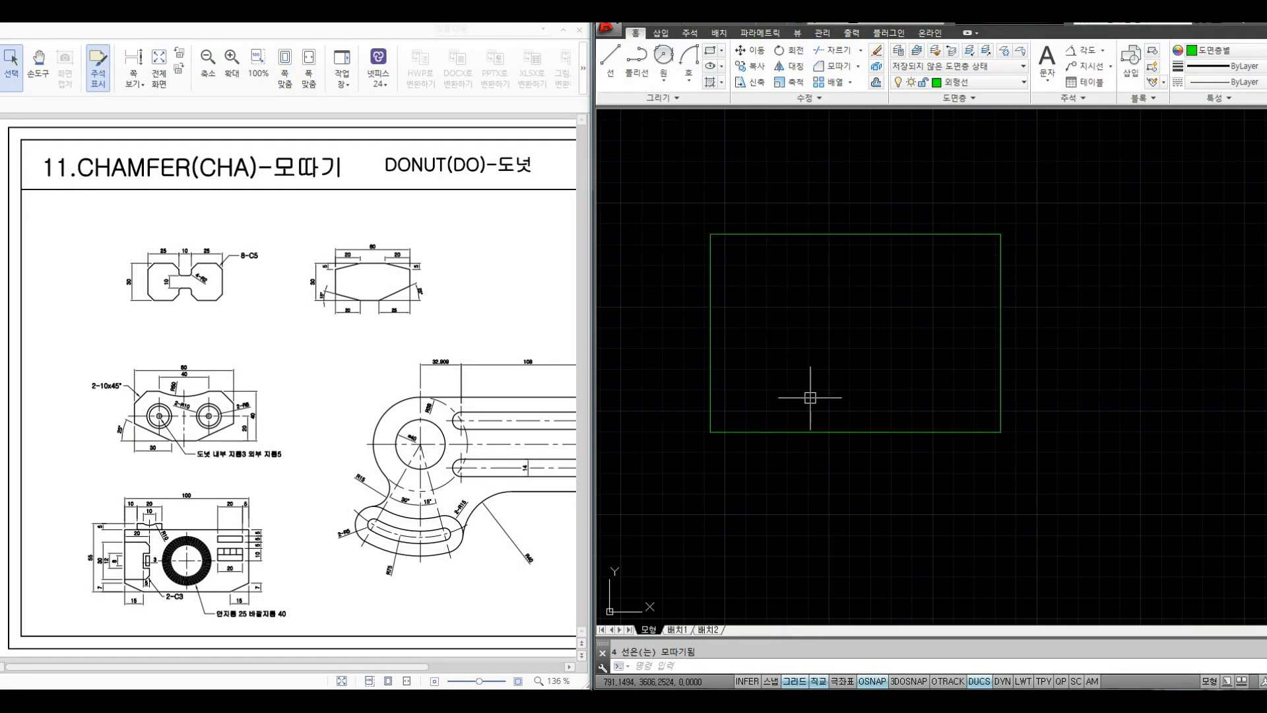
{"action": "scroll", "coordinate": [825, 393], "scroll_direction": "down", "scroll_amount": 1}
{"action": "middle_click_drag", "start_coordinate": [875, 388], "coordinate": [868, 414]}
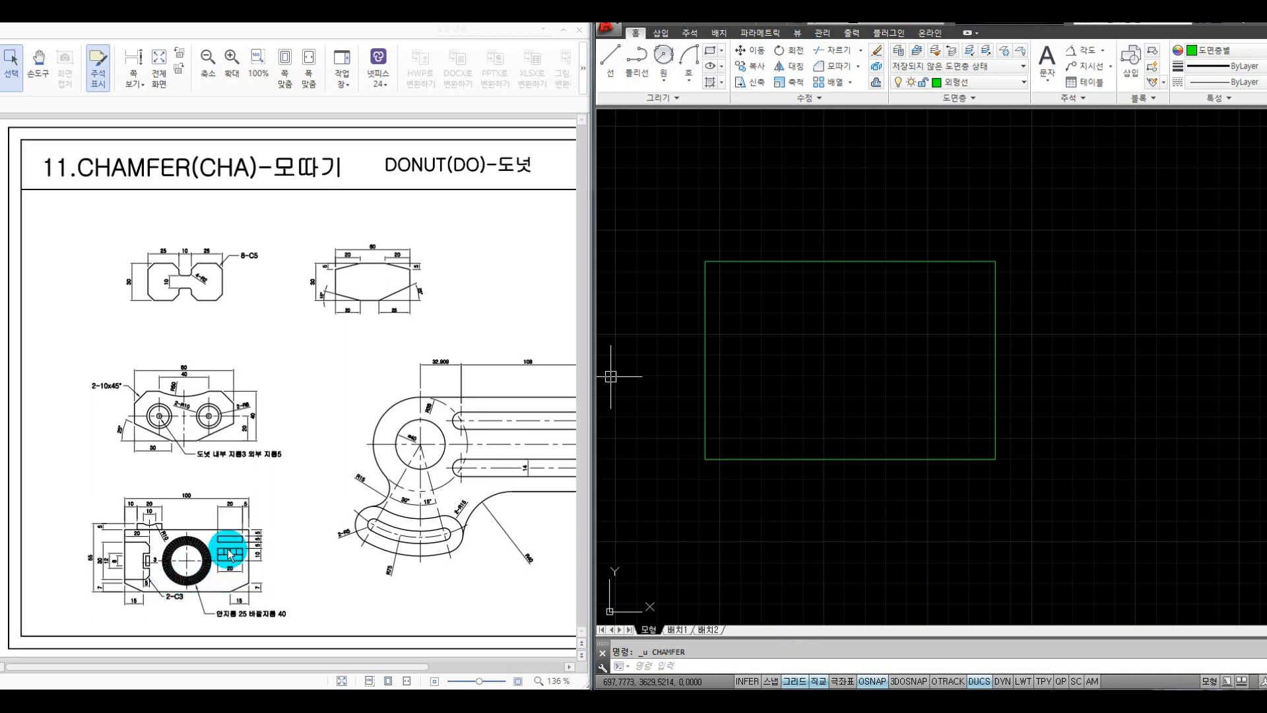
{"action": "middle_click_drag", "start_coordinate": [775, 359], "coordinate": [732, 458]}
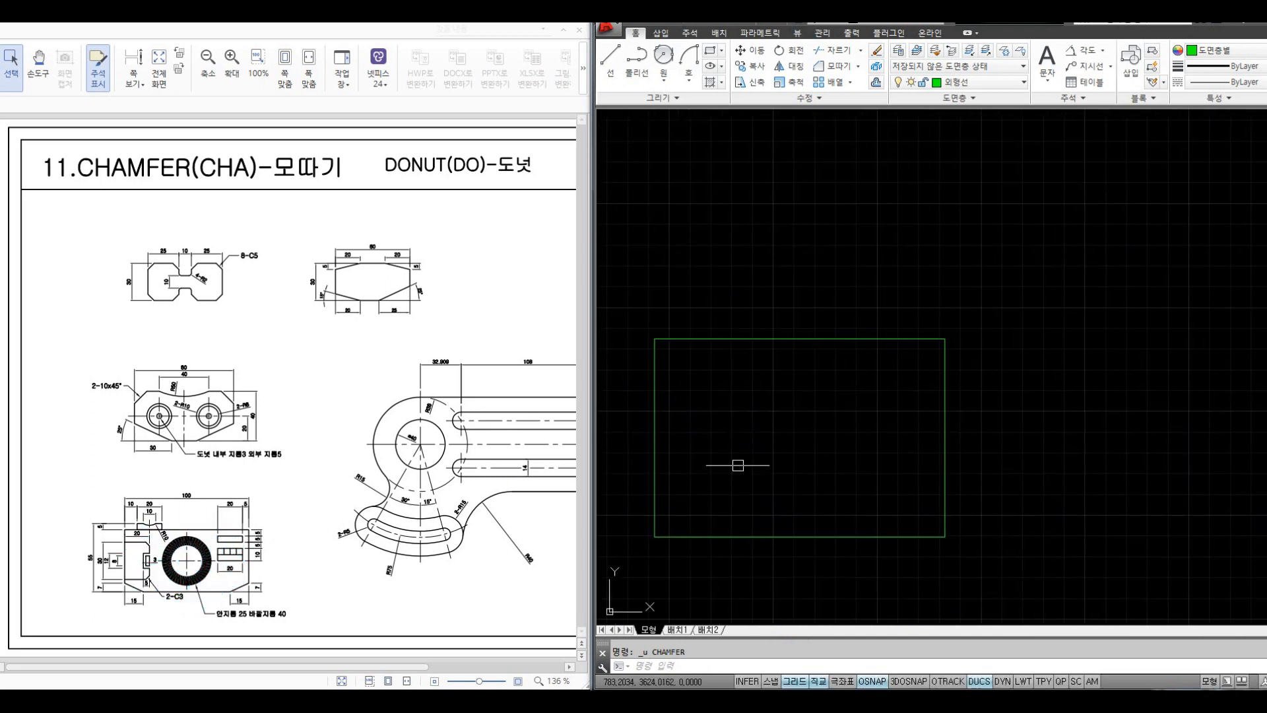
- Draw two concentric circles with radii of 10 and 20 in the empty area to the right of the rectangle
{"action": "type", "text": "c"}
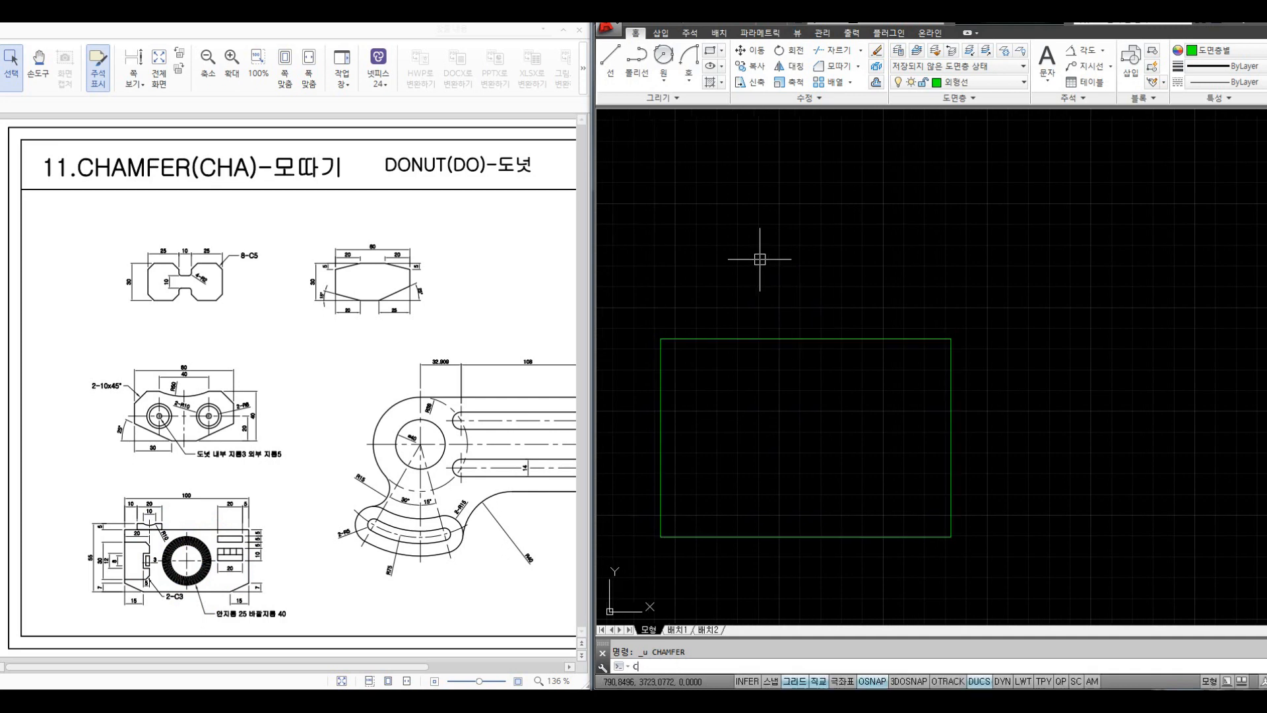
{"action": "key", "text": "Return"}
{"action": "middle_click_drag", "start_coordinate": [945, 334], "coordinate": [749, 280]}
{"action": "left_click", "coordinate": [908, 322]}
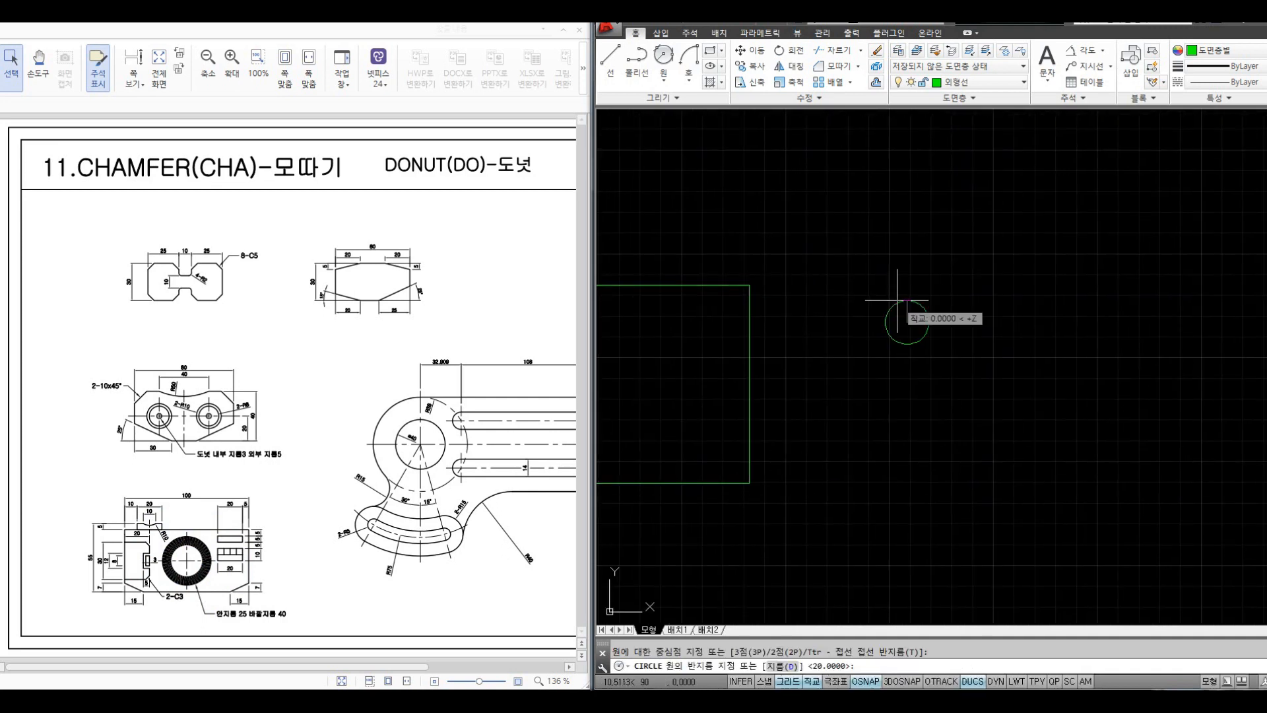
{"action": "type", "text": "10"}
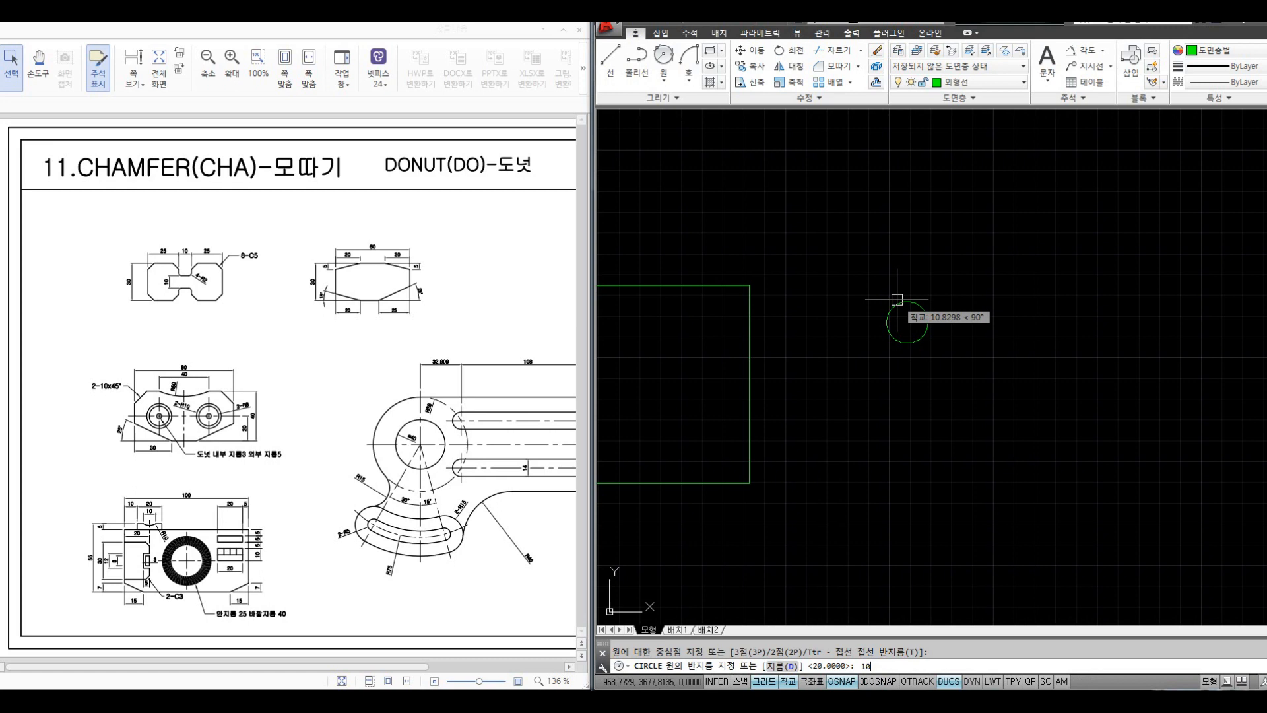
{"action": "key", "text": "Return"}
{"action": "key", "text": "Return"}
{"action": "left_click", "coordinate": [907, 322]}
{"action": "scroll", "coordinate": [915, 315], "scroll_direction": "up", "scroll_amount": 4}
{"action": "type", "text": "20"}
{"action": "key", "text": "Return"}
- Draw a small circle in the ring between the two concentric circles, above the inner one
{"action": "key", "text": "Return"}
{"action": "left_click", "coordinate": [880, 255]}
{"action": "scroll", "coordinate": [985, 268], "scroll_direction": "down", "scroll_amount": 2}
{"action": "middle_click_drag", "start_coordinate": [985, 268], "coordinate": [781, 331]}
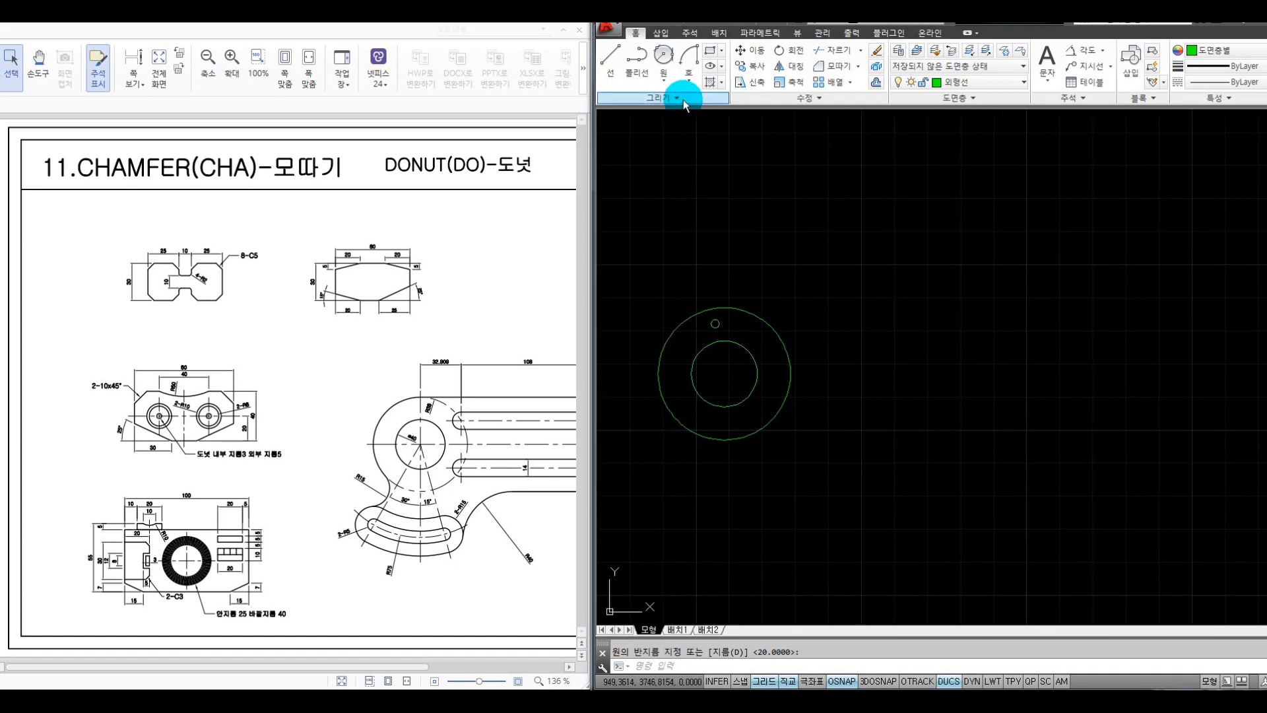
- Create three donuts with an inside diameter of 10 and an outside diameter of 20 beside the concentric circles
{"action": "left_click", "coordinate": [676, 98]}
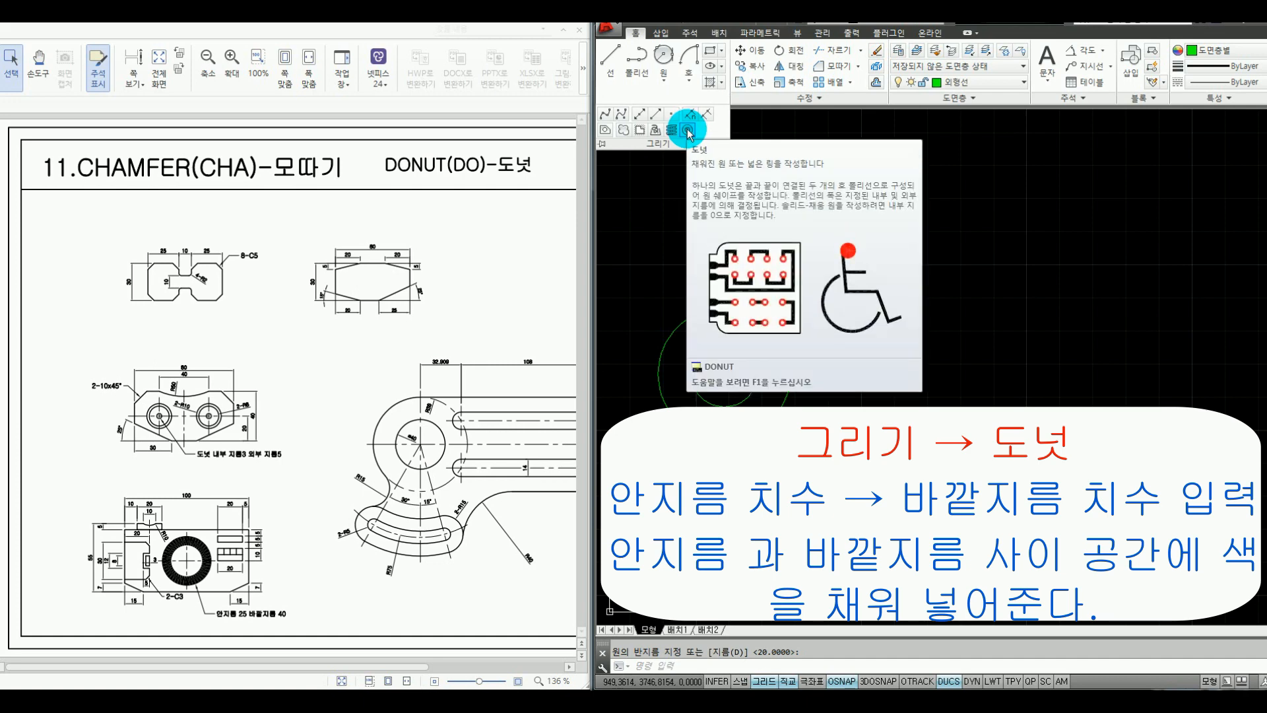
{"action": "left_click", "coordinate": [688, 133]}
{"action": "type", "text": "10"}
{"action": "key", "text": "Return"}
{"action": "type", "text": "20"}
{"action": "key", "text": "Return"}
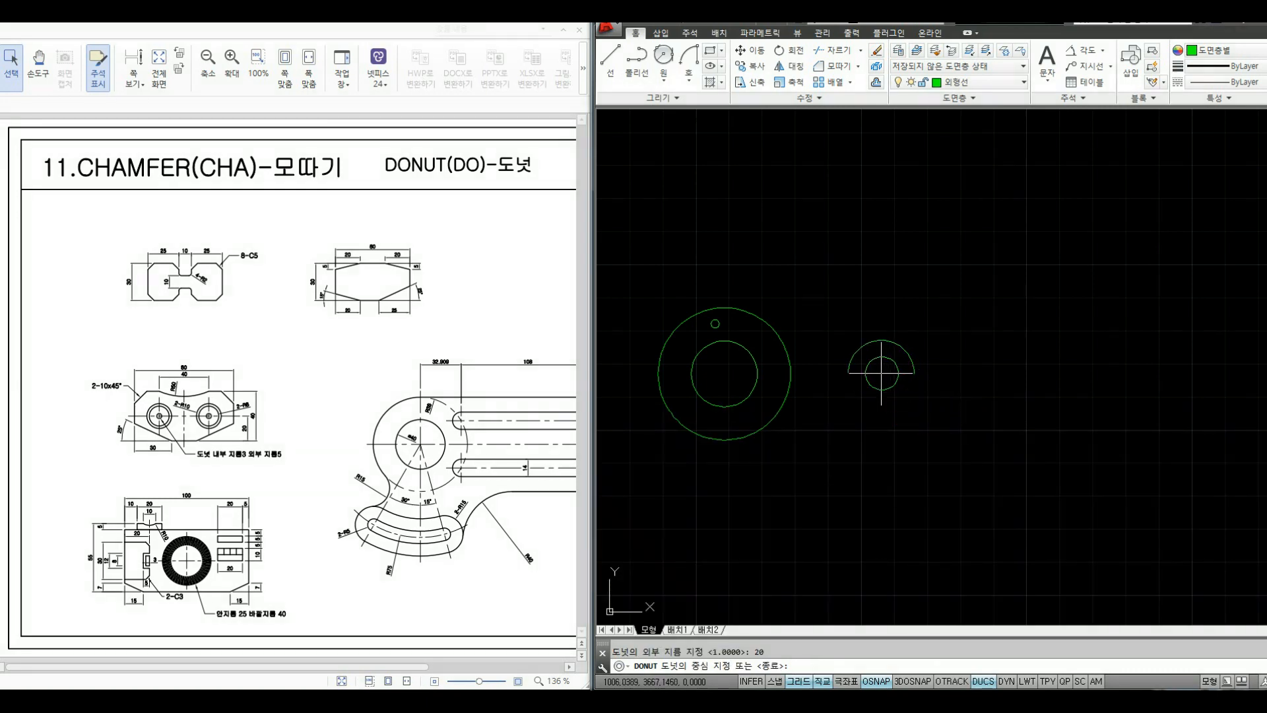
{"action": "key", "text": "ctrl+alt+d"}
{"action": "left_click_drag", "start_coordinate": [797, 338], "coordinate": [795, 337]}
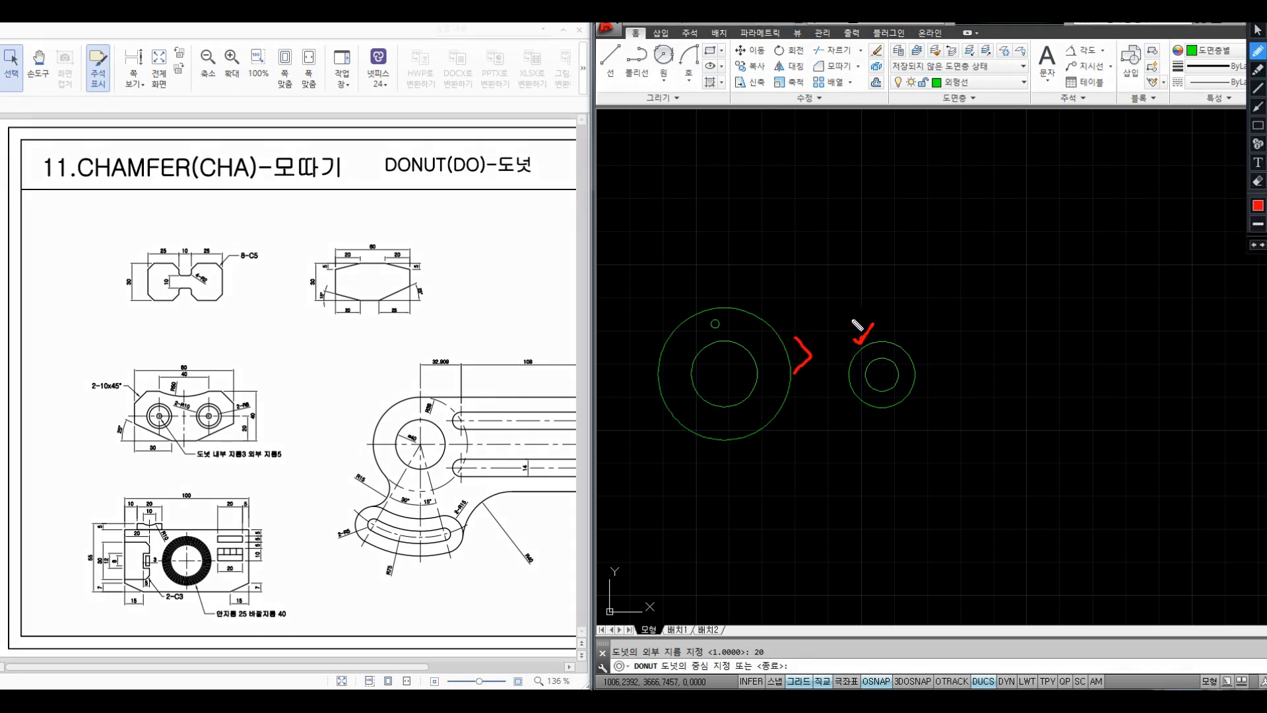
{"action": "key", "text": "ctrl+alt+d"}
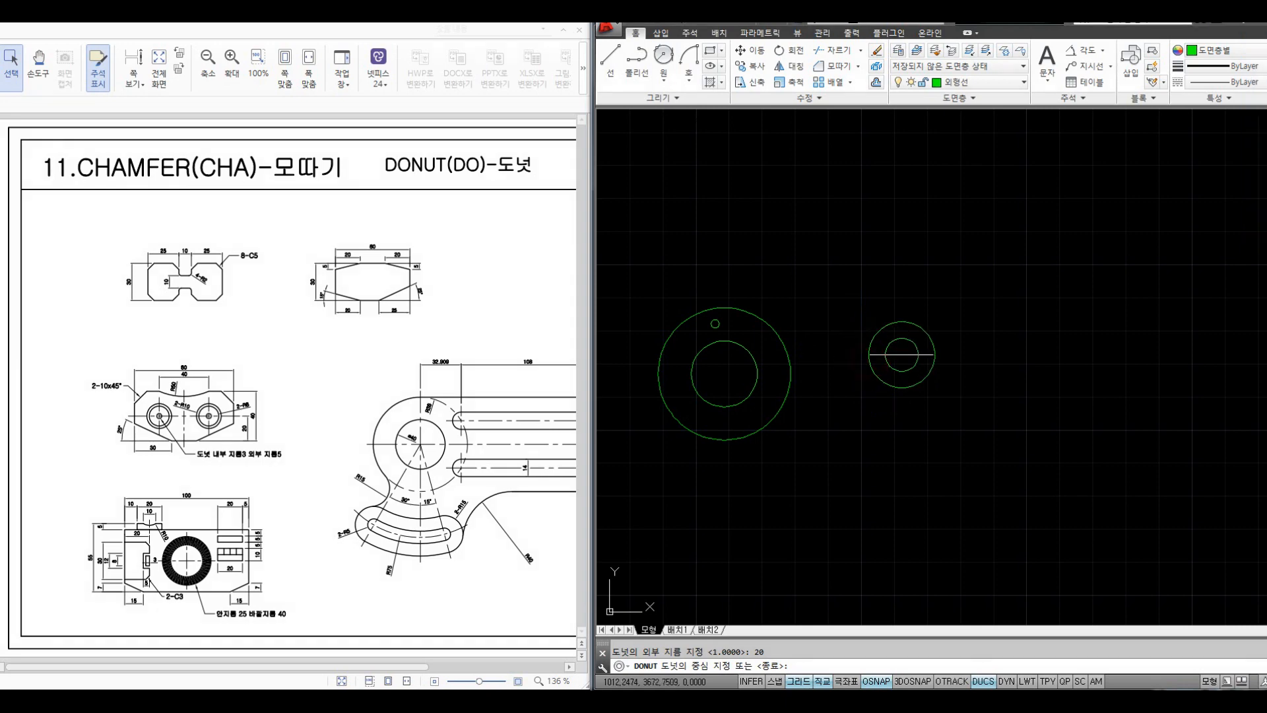
{"action": "left_click", "coordinate": [903, 376]}
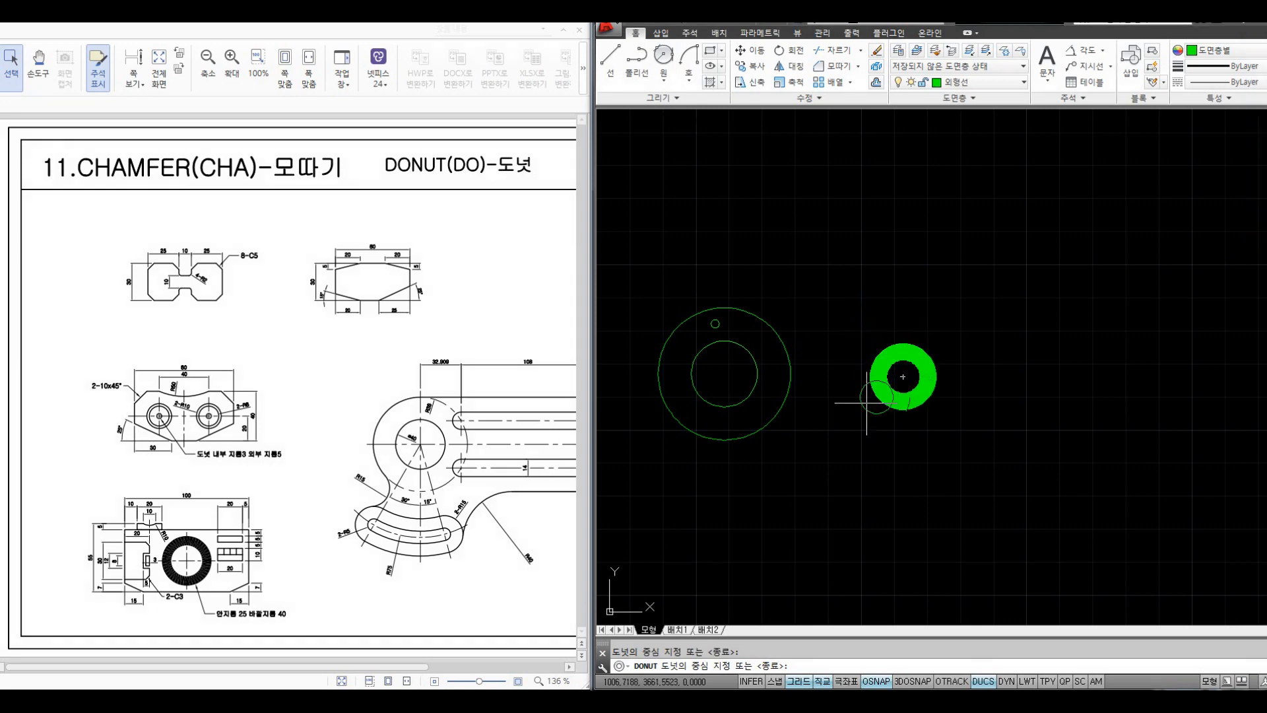
{"action": "left_click", "coordinate": [869, 305]}
{"action": "left_click", "coordinate": [952, 295]}
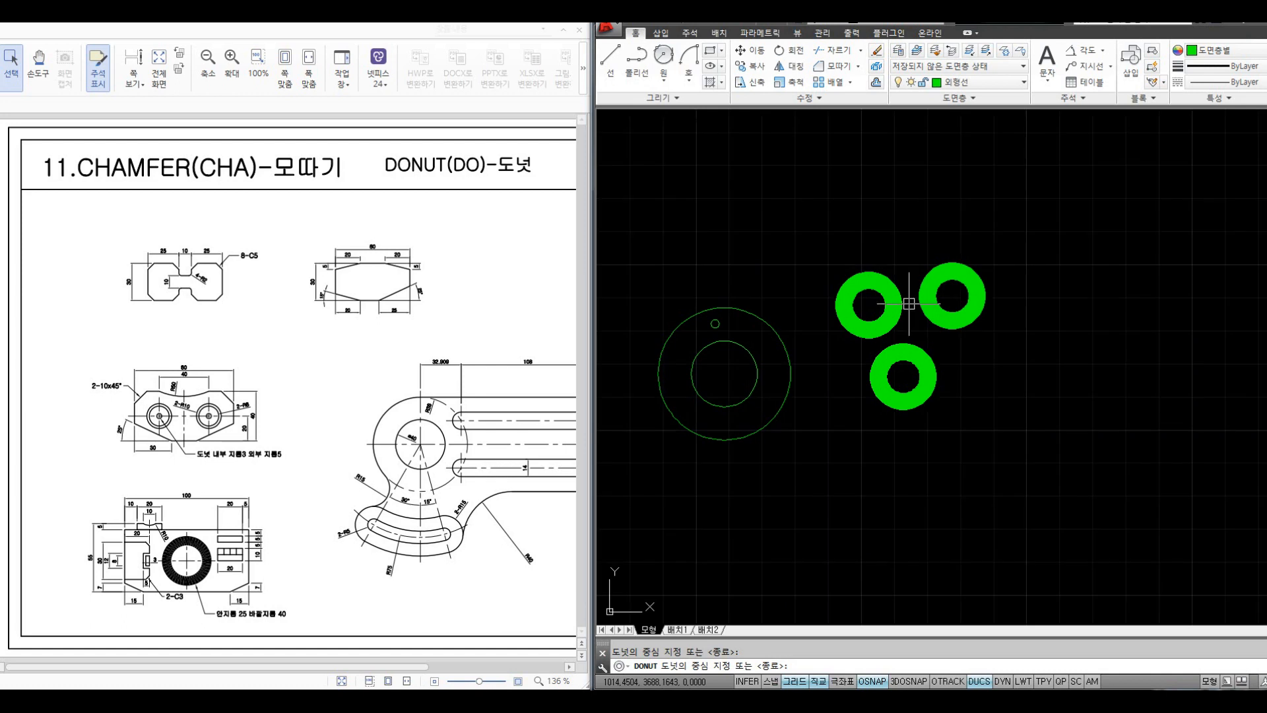
{"action": "key", "text": "Return"}
- Erase the small circle between the concentric circles and fill the ring with a SOLID hatch
{"action": "left_click", "coordinate": [741, 323]}
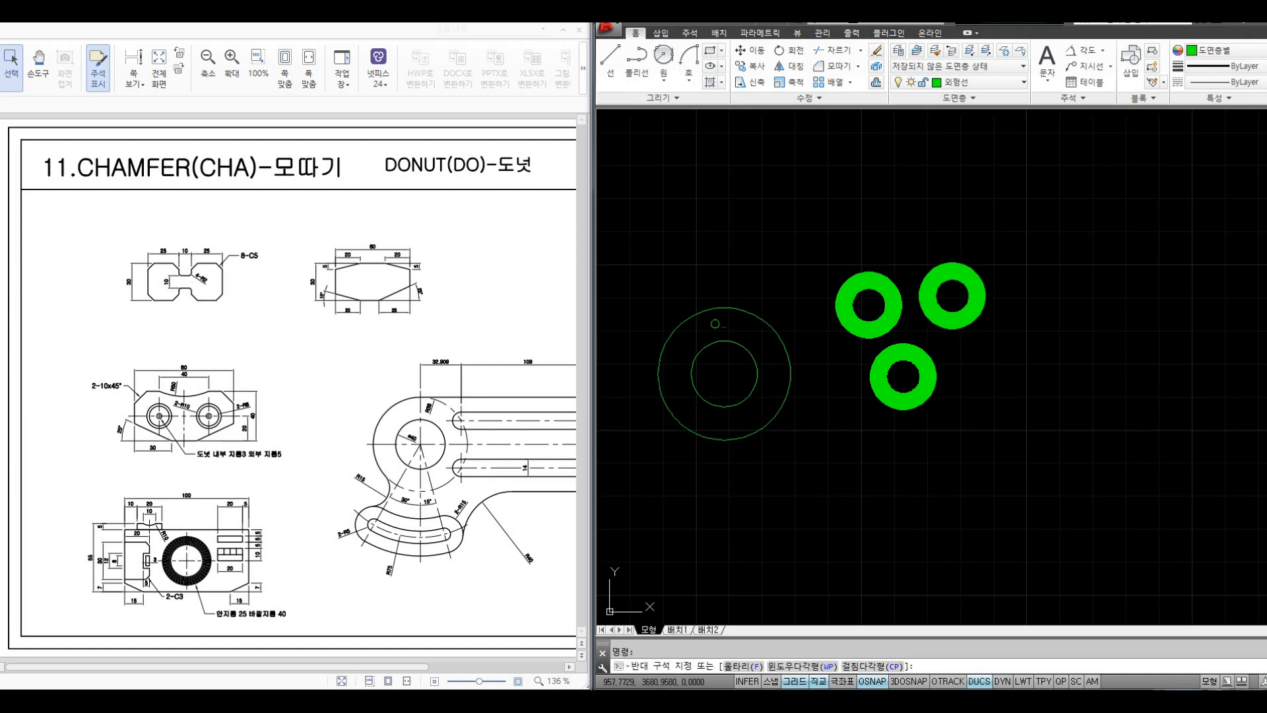
{"action": "key", "text": "Escape"}
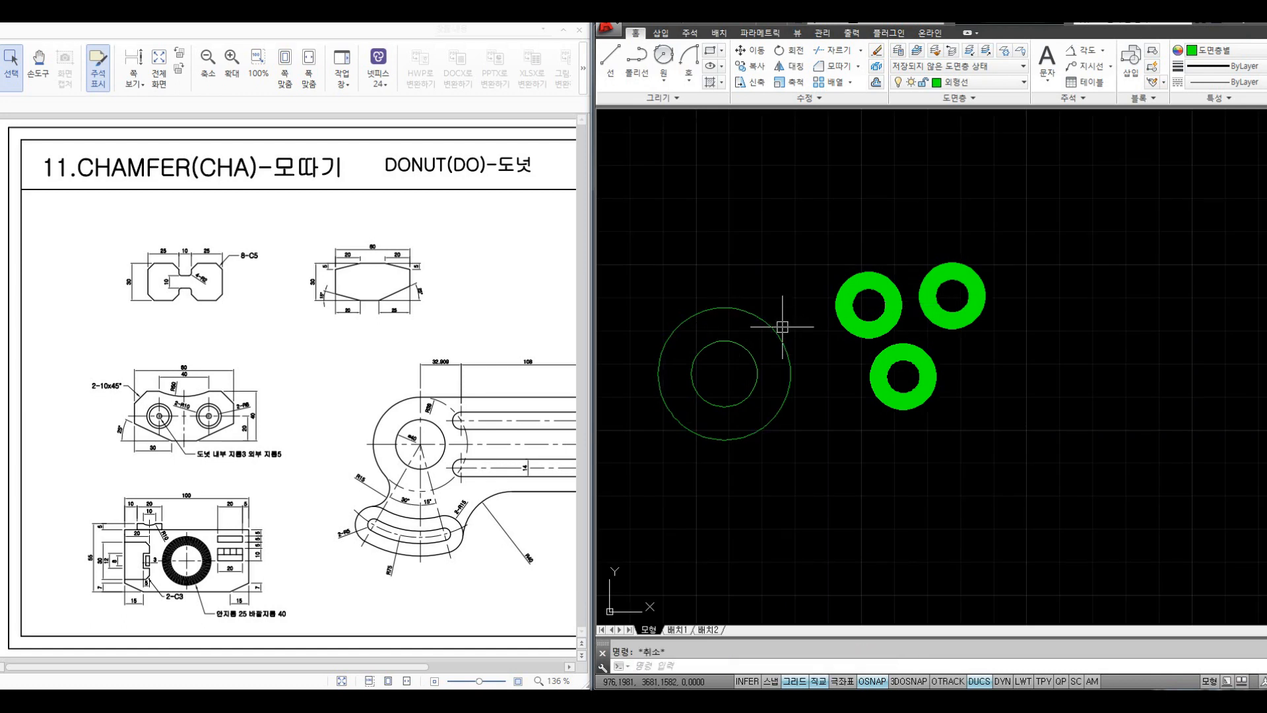
{"action": "key", "text": "Return"}
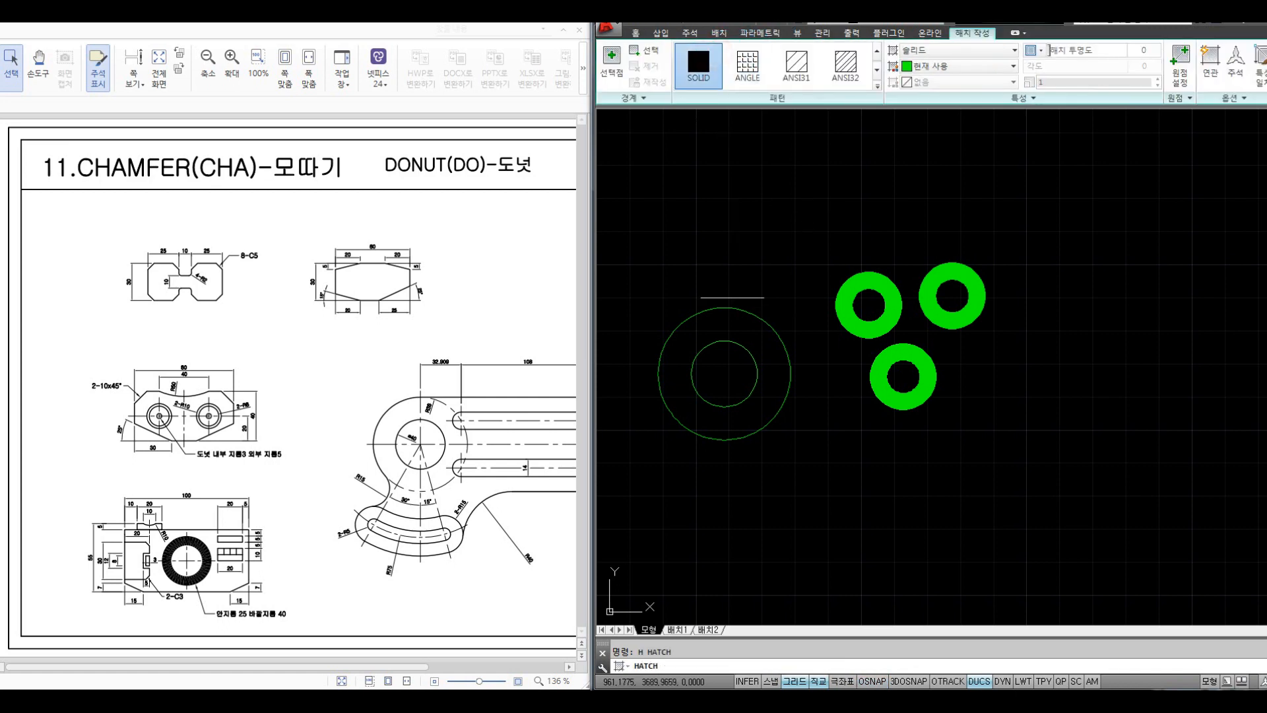
{"action": "left_click", "coordinate": [736, 325]}
{"action": "key", "text": "Escape"}
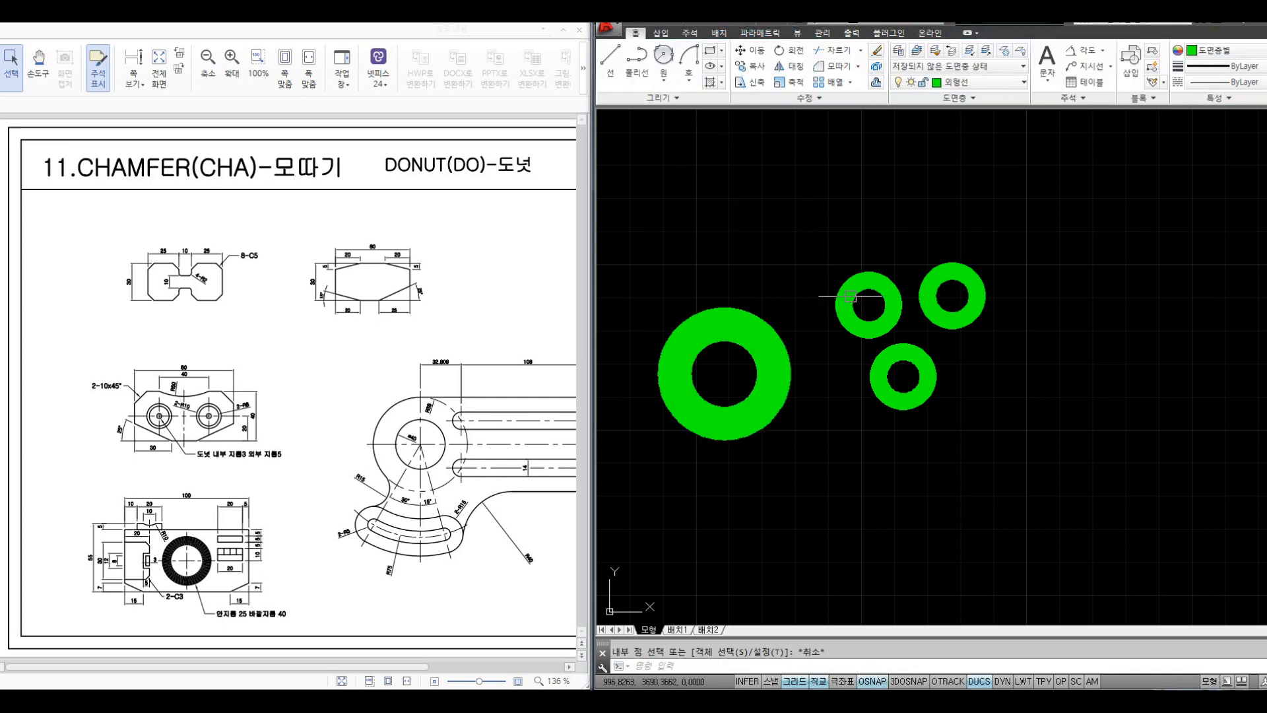
- Erase the three donuts together with the hatched concentric circles
{"action": "middle_click_drag", "start_coordinate": [882, 276], "coordinate": [880, 283]}
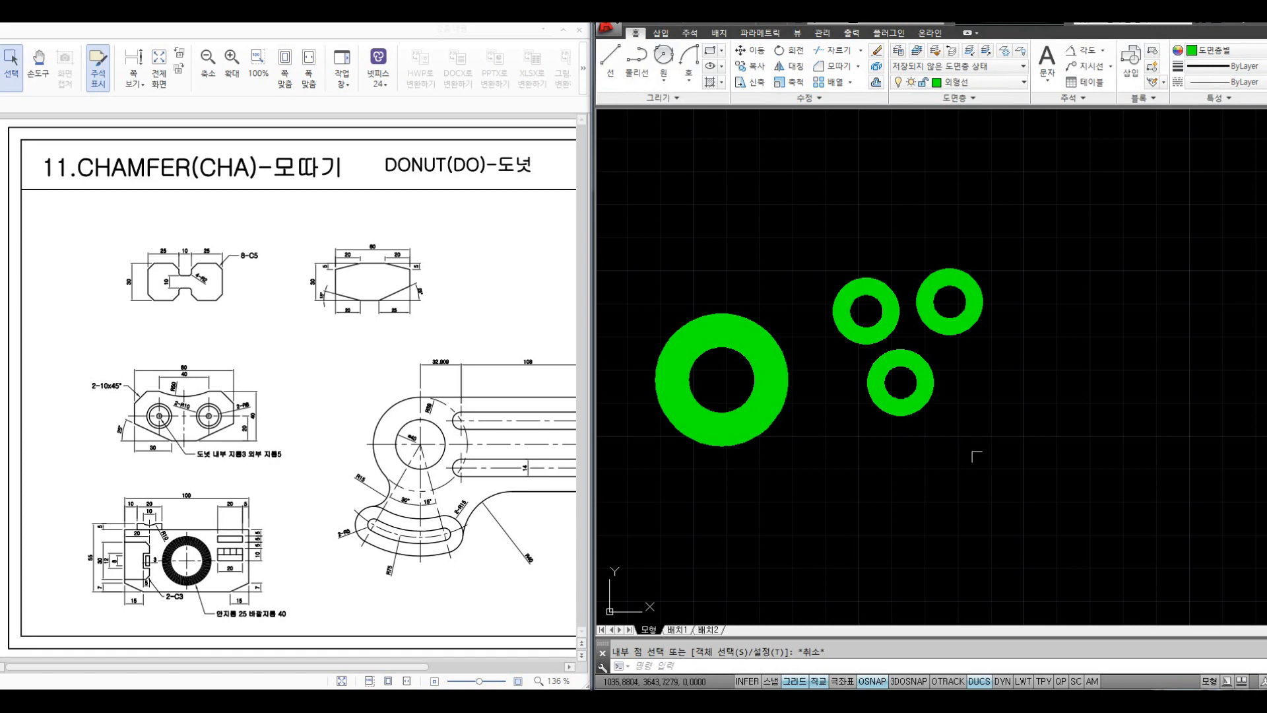
{"action": "left_click", "coordinate": [1002, 478]}
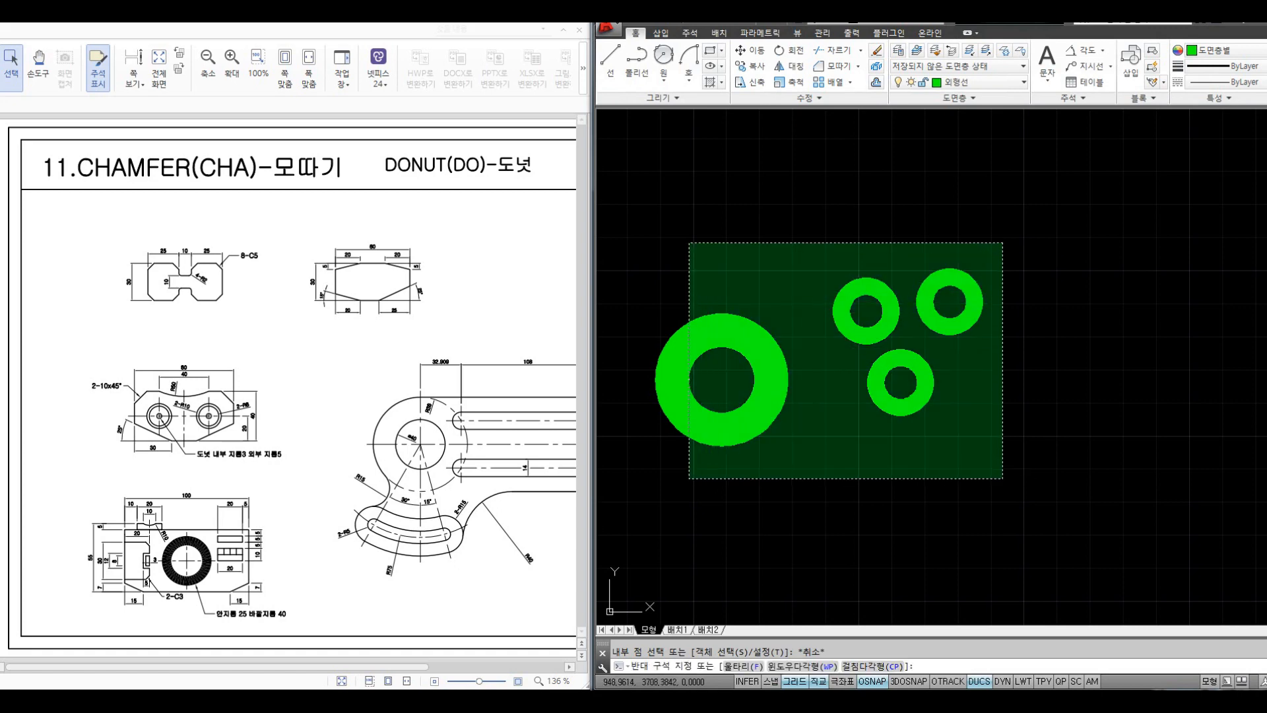
{"action": "left_click", "coordinate": [689, 243]}
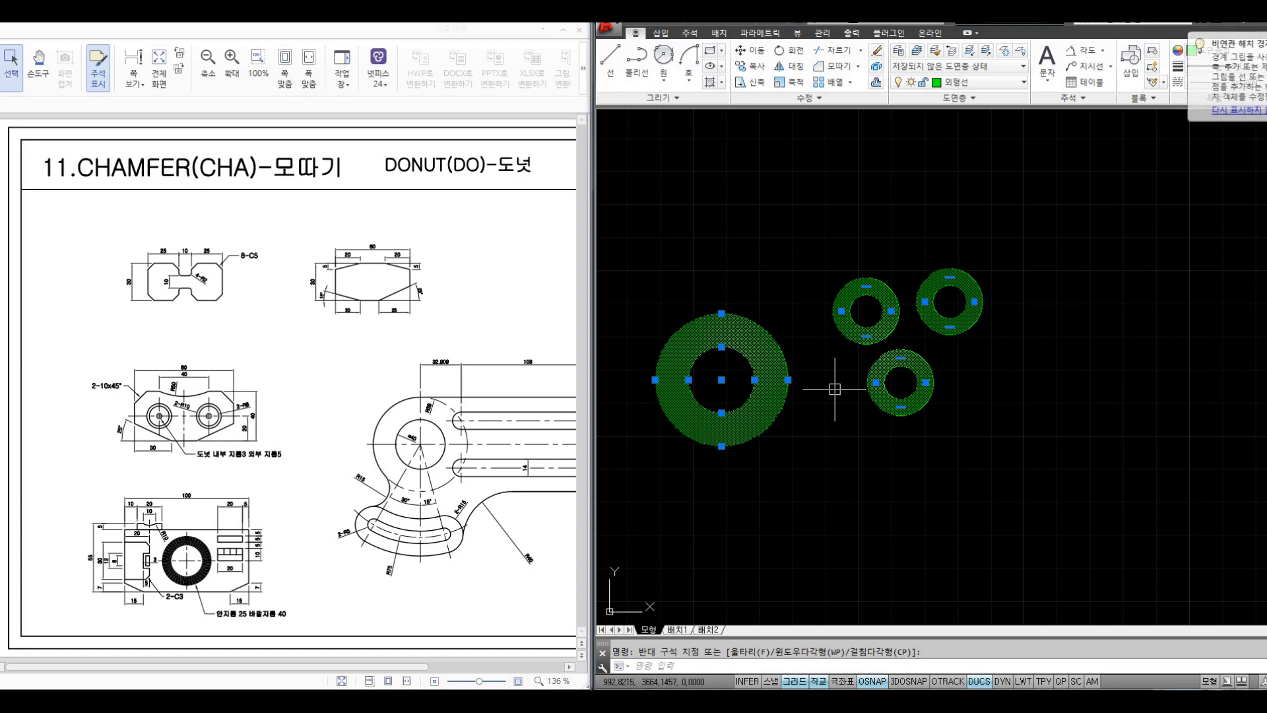
{"action": "key", "text": "Delete"}
{"action": "scroll", "coordinate": [829, 367], "scroll_direction": "down", "scroll_amount": 2}
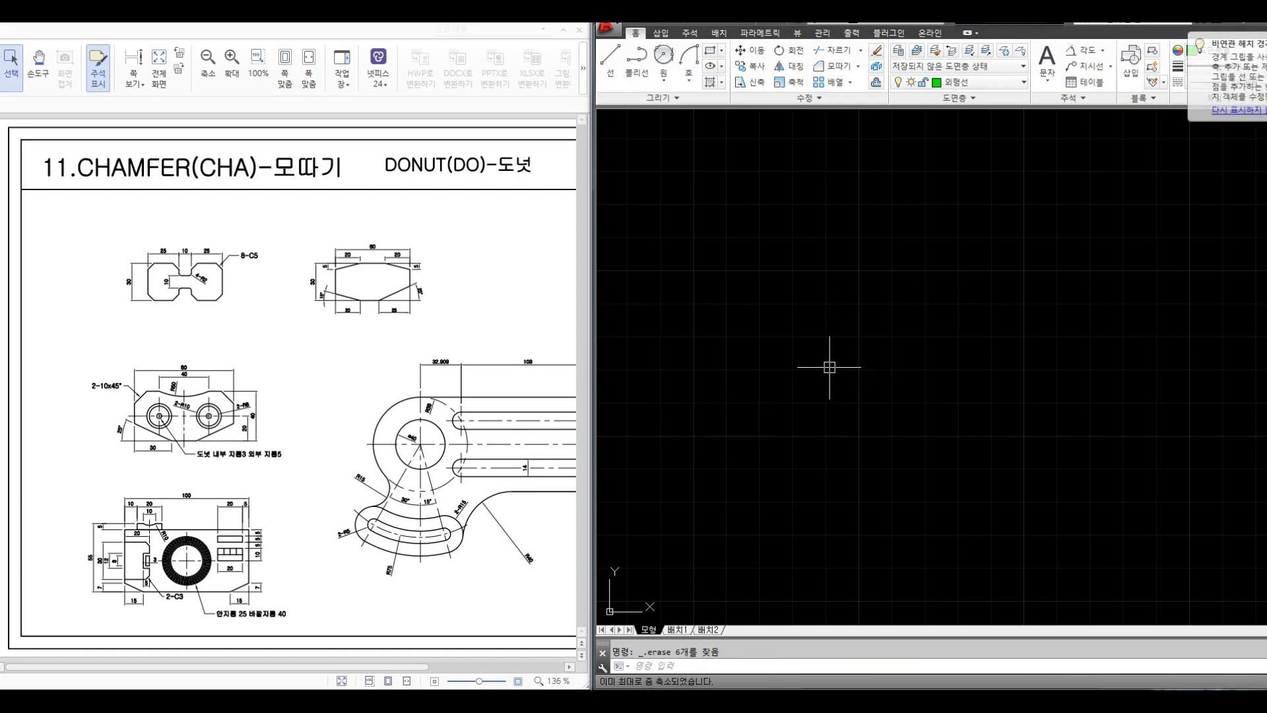
{"action": "middle_click_drag", "start_coordinate": [843, 399], "coordinate": [882, 409]}
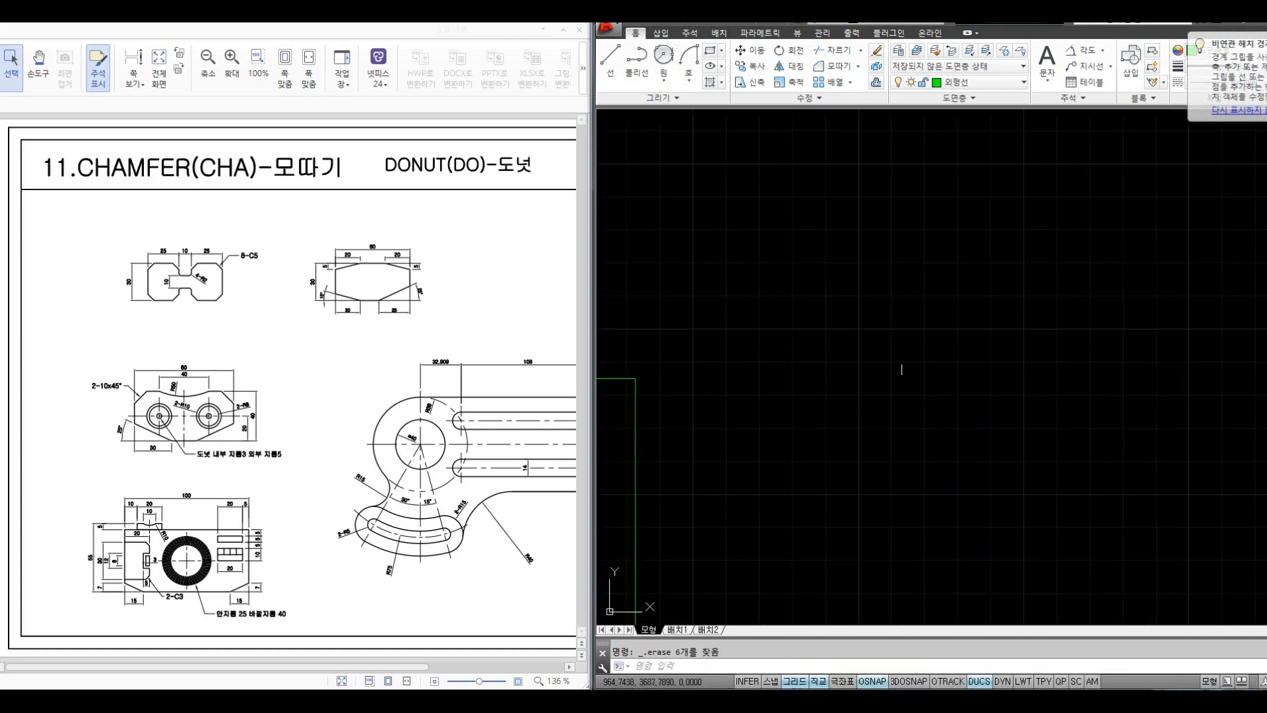
{"action": "middle_click_drag", "start_coordinate": [752, 444], "coordinate": [1009, 402]}
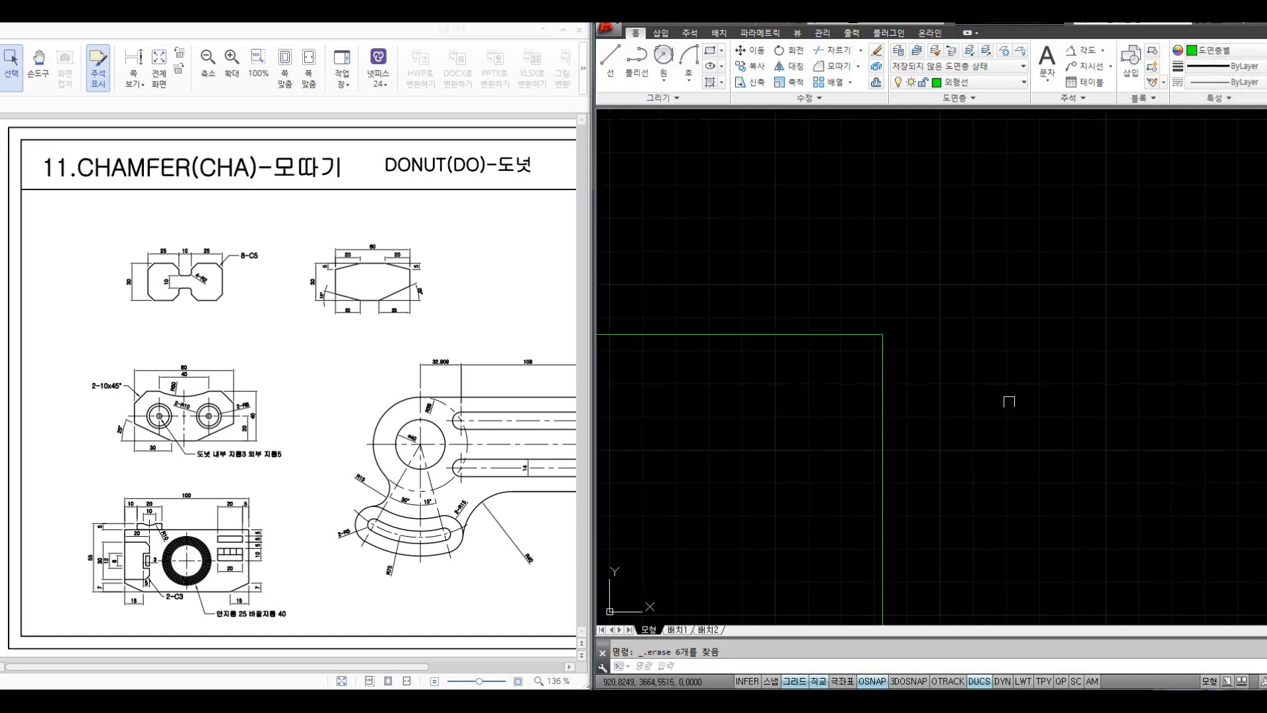
{"action": "middle_click_drag", "start_coordinate": [937, 386], "coordinate": [865, 526]}
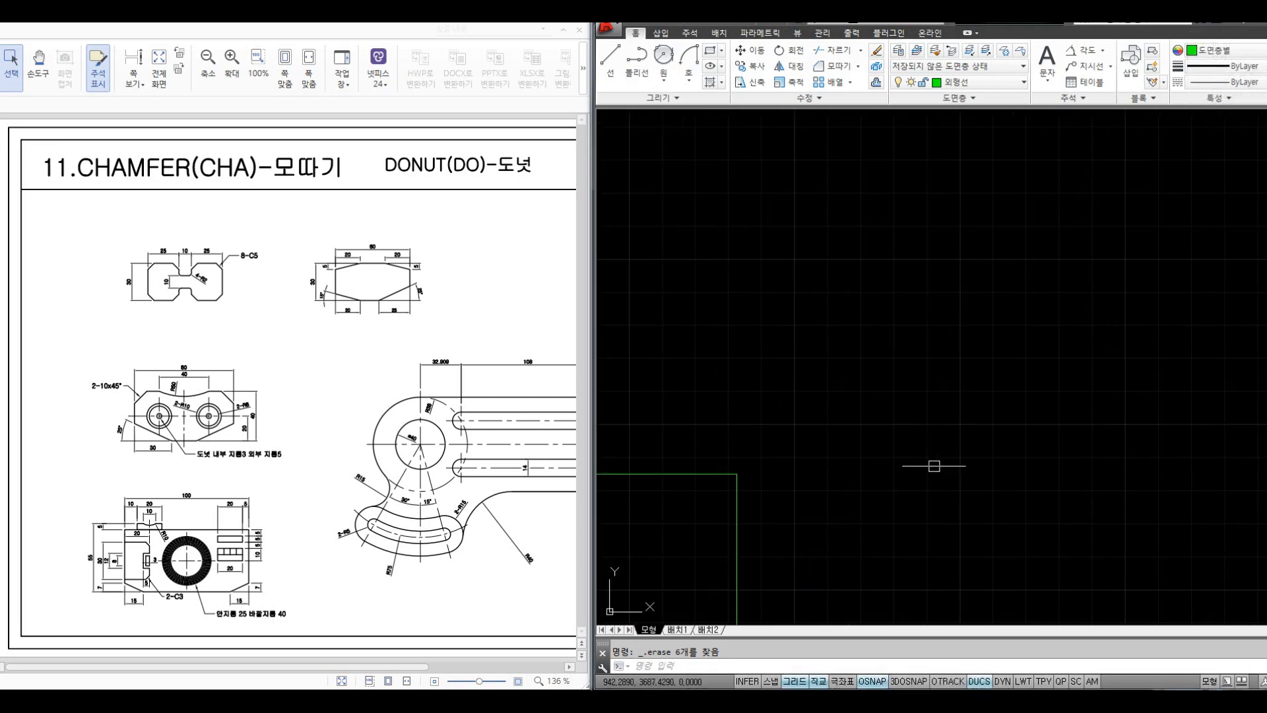
{"action": "middle_click_drag", "start_coordinate": [933, 464], "coordinate": [694, 449]}
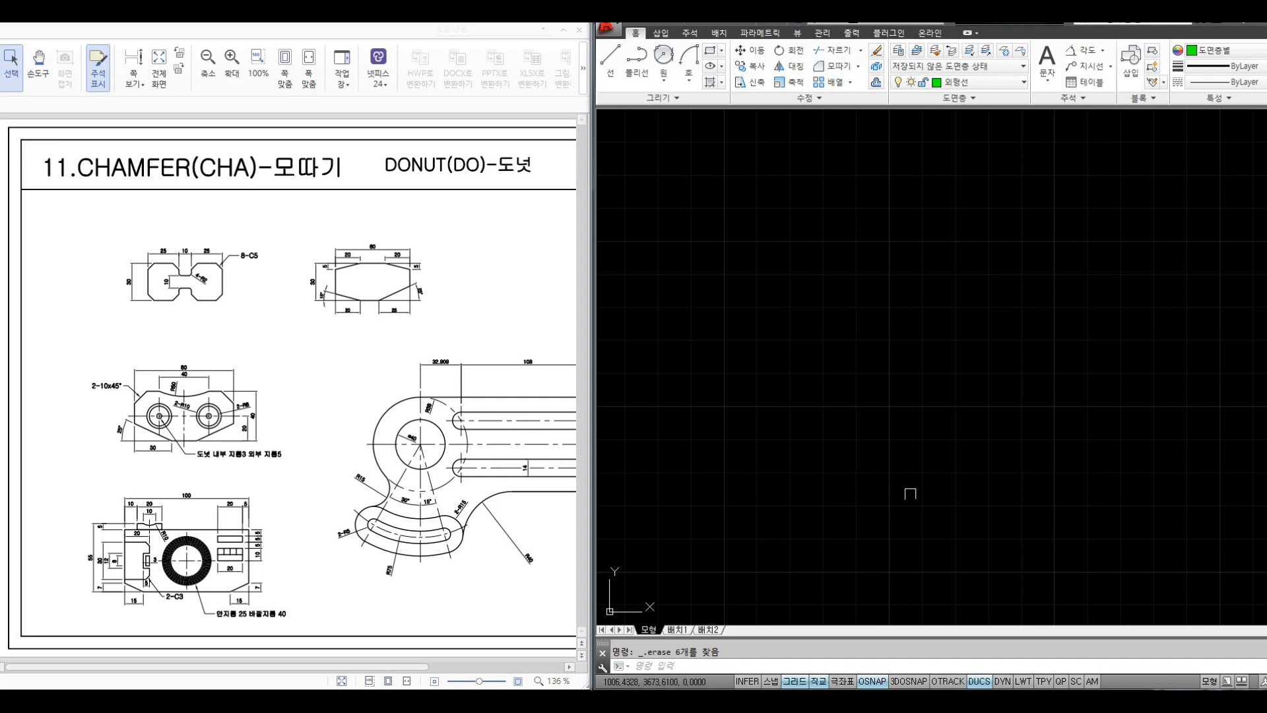